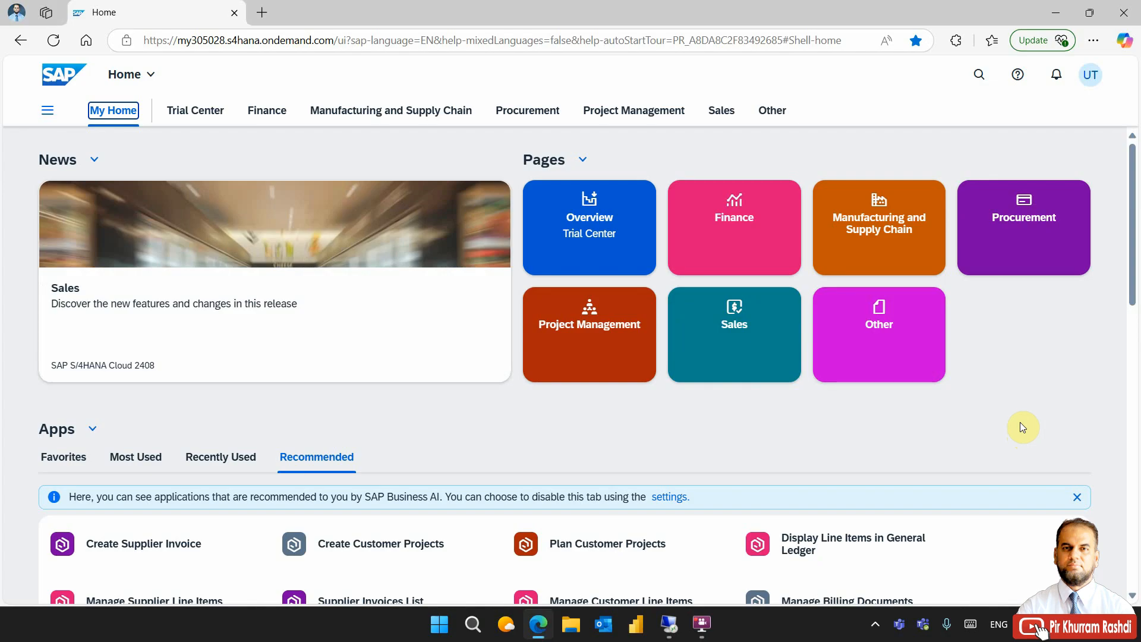
Step: Open the Supplier Invoices List from the Procurement area
left_click(76, 78)
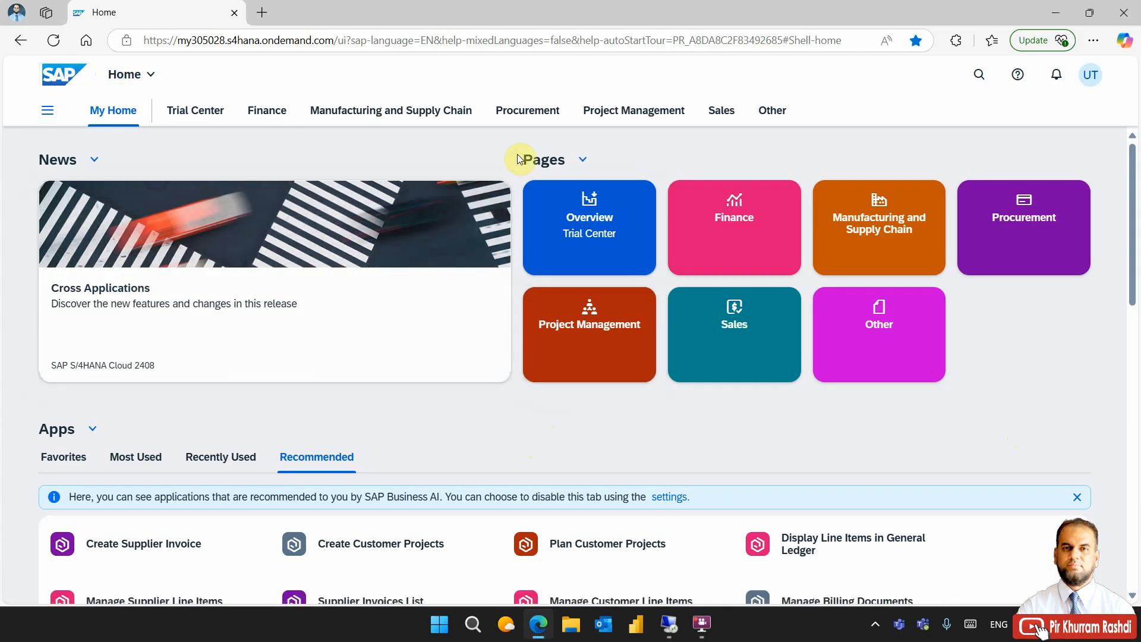
left_click(522, 110)
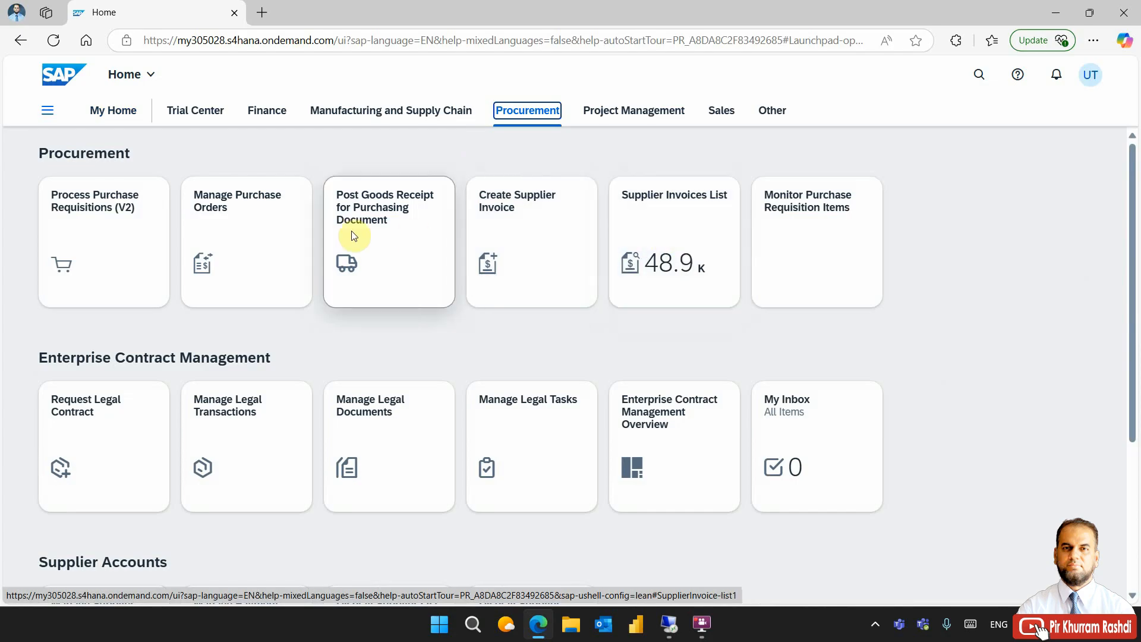
left_click(678, 232)
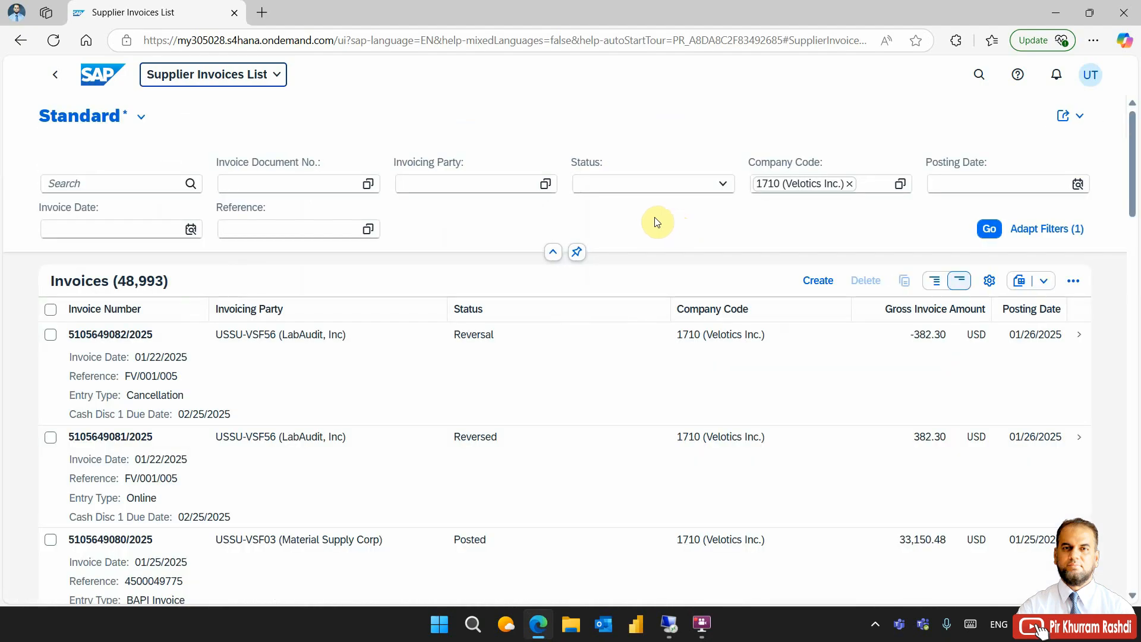
Step: Filter the supplier invoices with the purchase order number as reference and open the matching invoice
left_click(325, 228)
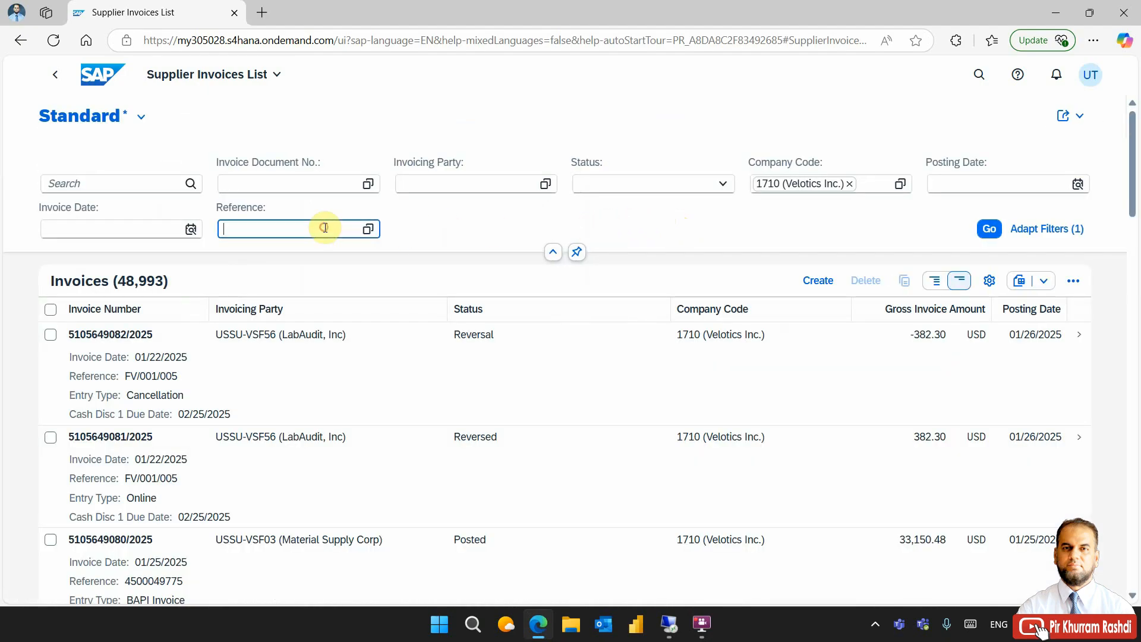
key("ctrl+v")
left_click(998, 231)
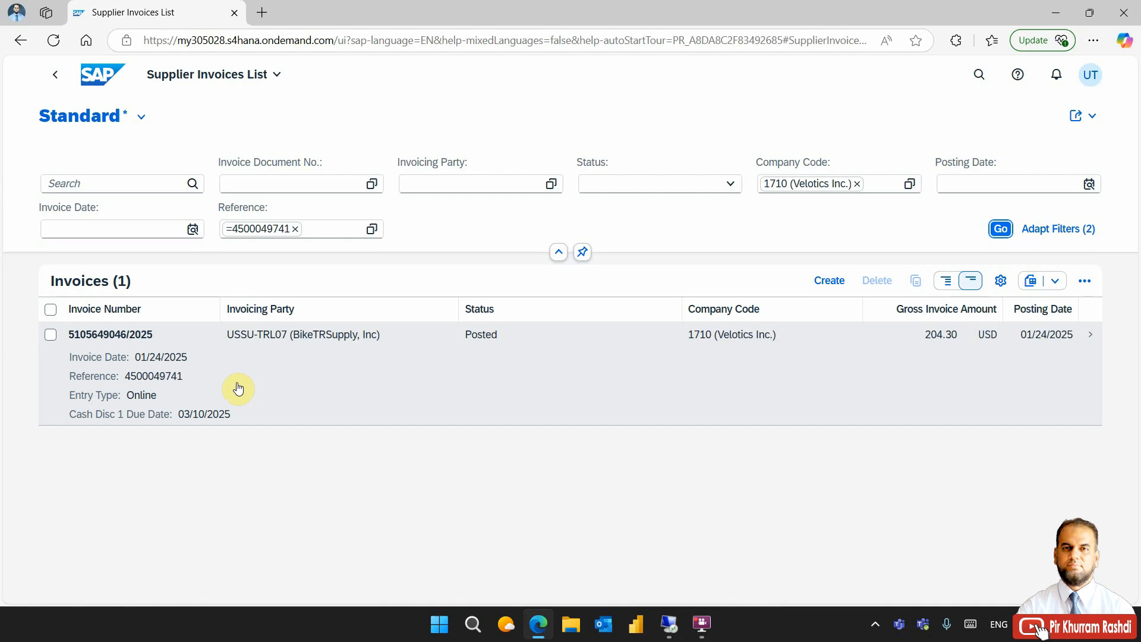
left_click(138, 338)
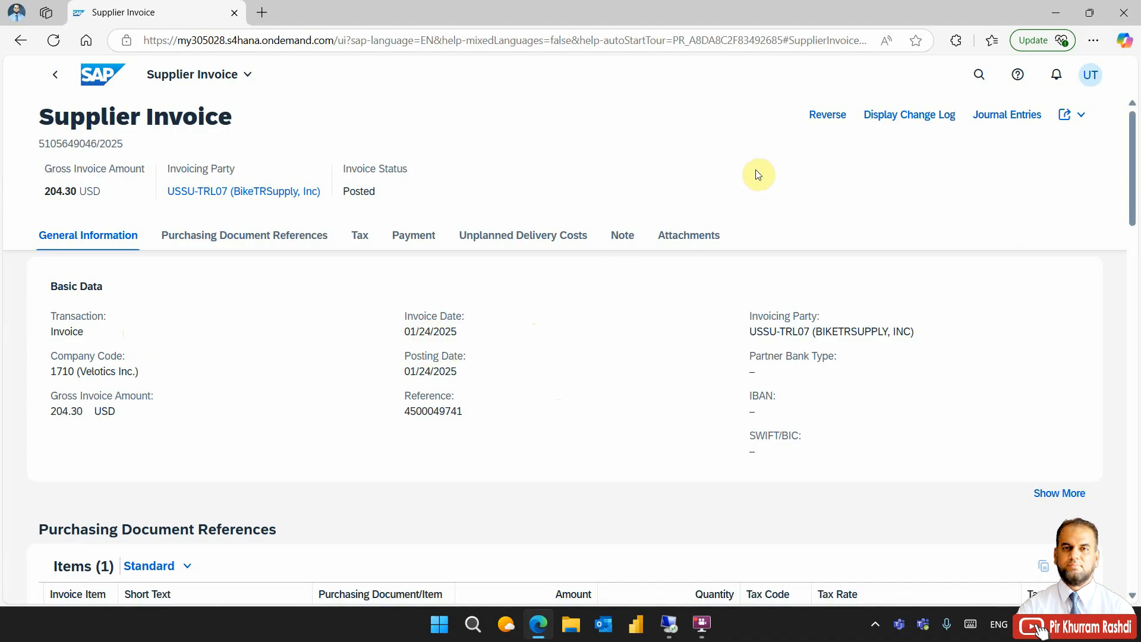
Step: Open the invoice's journal entries process flow and inspect the details of the journal entries for both invoice receipts
left_click(835, 122)
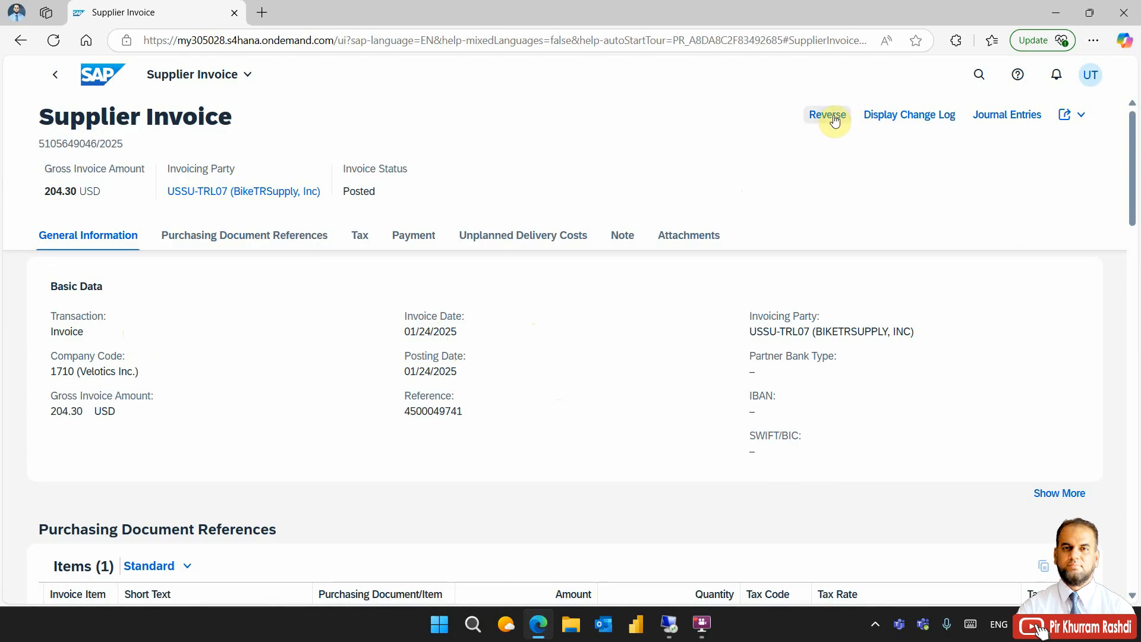
left_click(1006, 118)
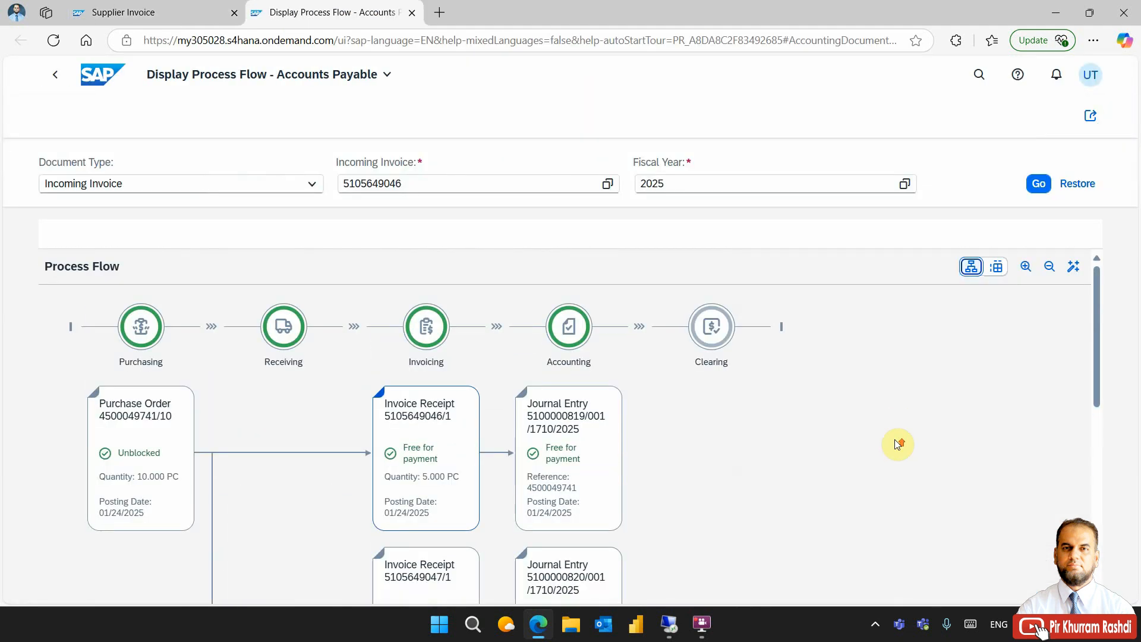
scroll(897, 444, "down", 3)
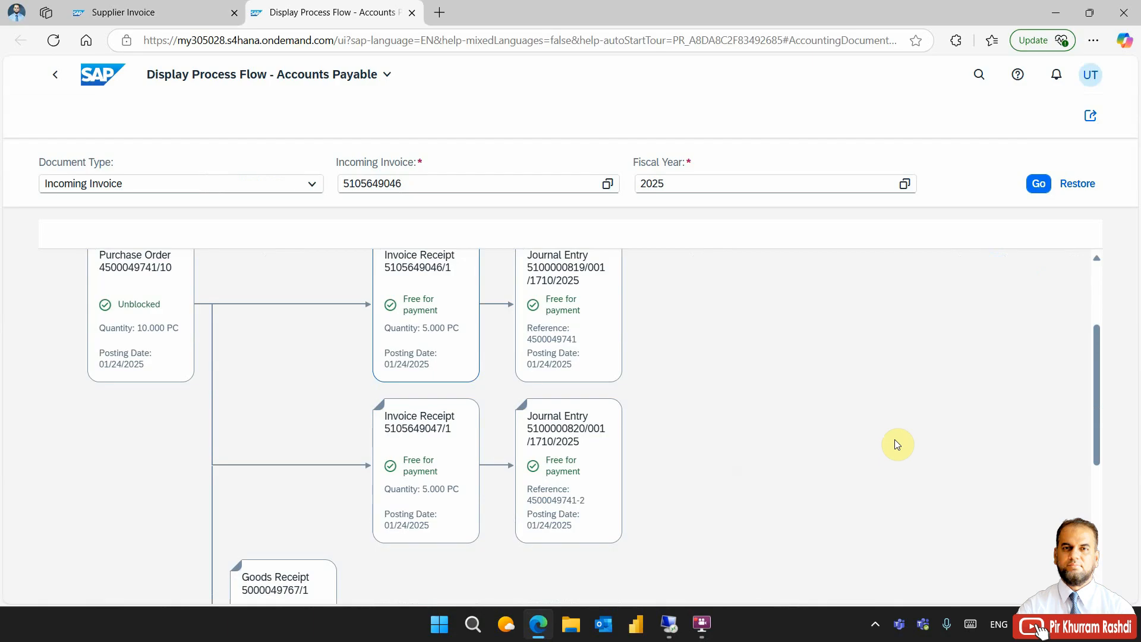
left_click(593, 308)
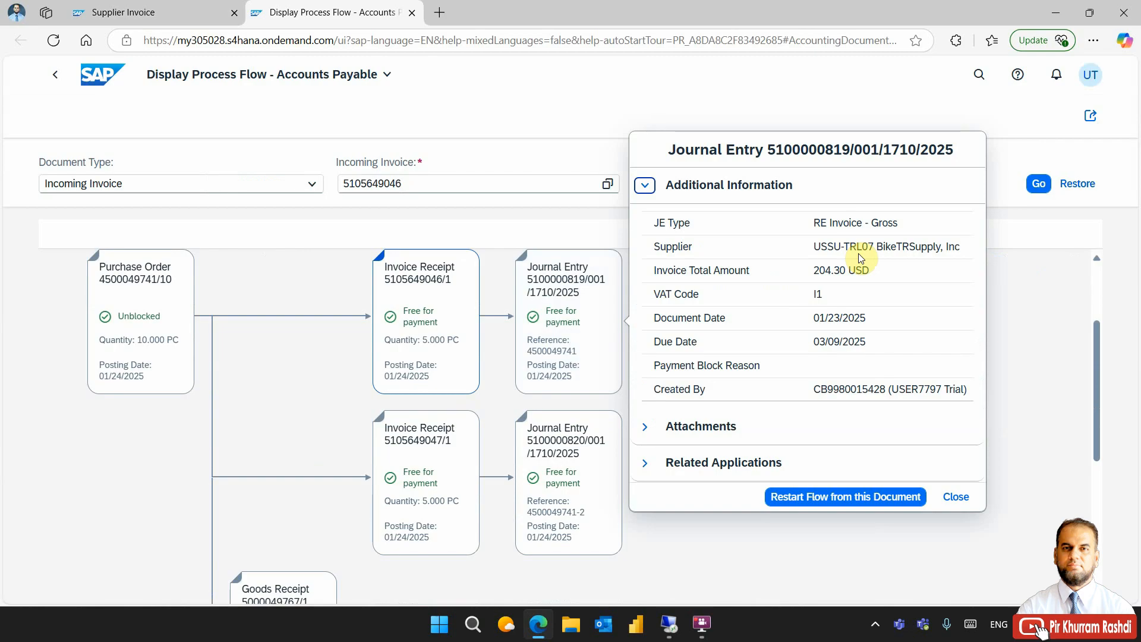
left_click(590, 482)
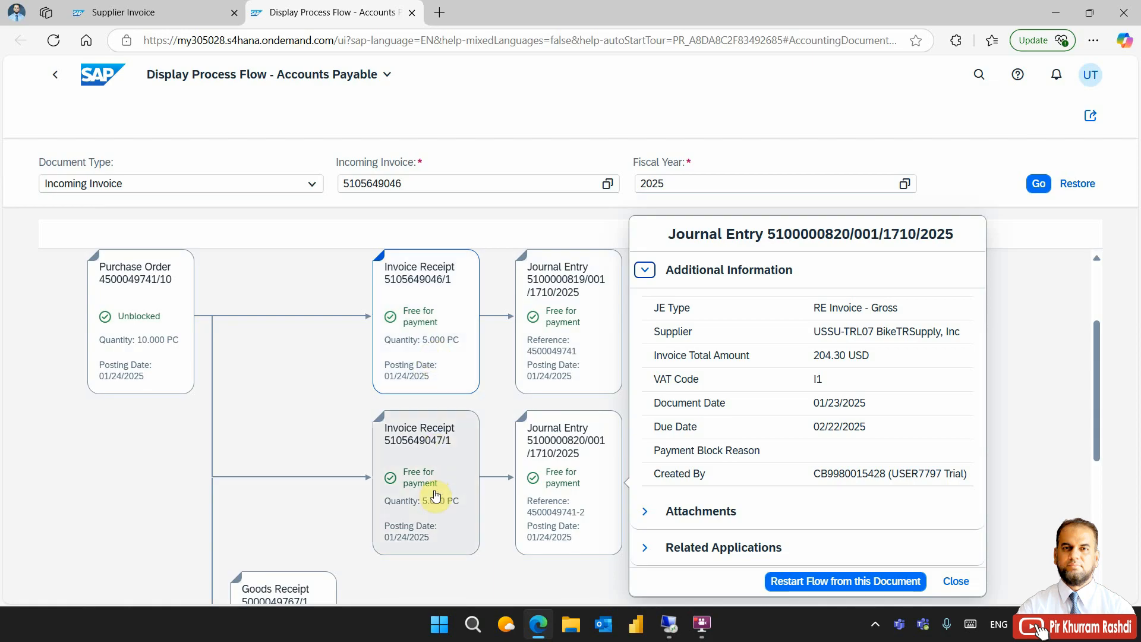
left_click(1027, 376)
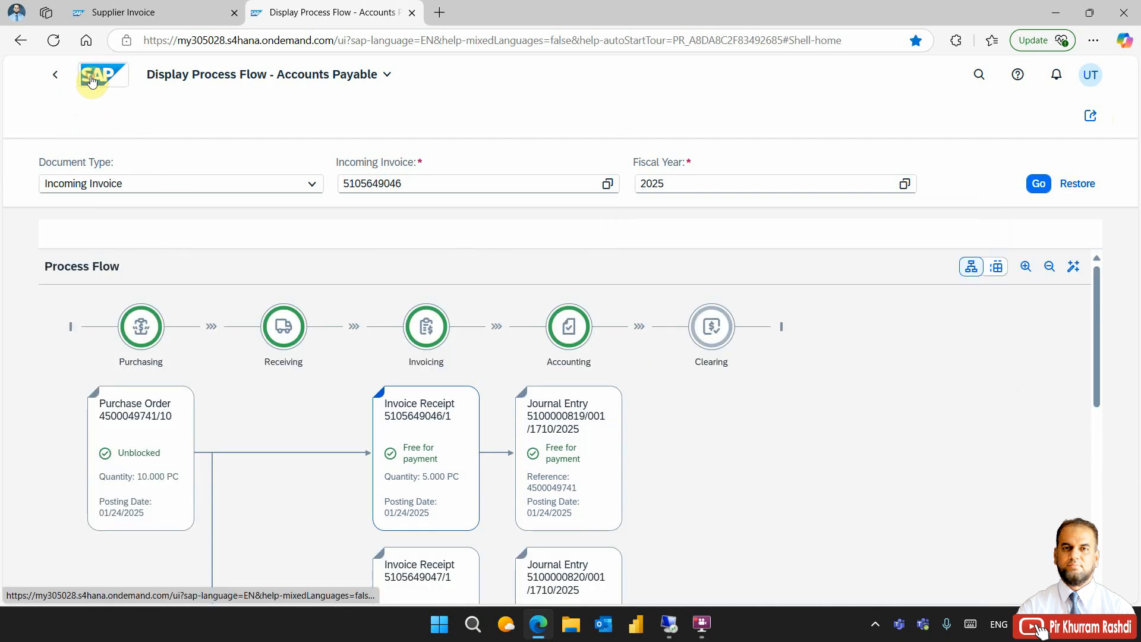
Step: Return to the home page, dismiss the trial introduction and reopen the Supplier Invoices List from Procurement
left_click(91, 75)
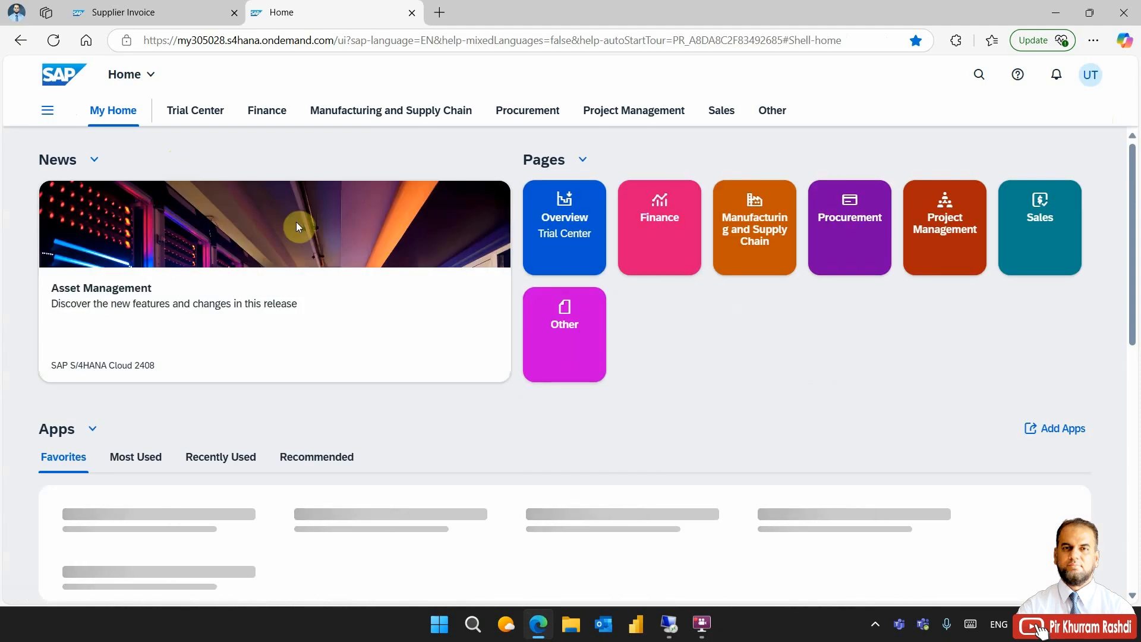
left_click(534, 122)
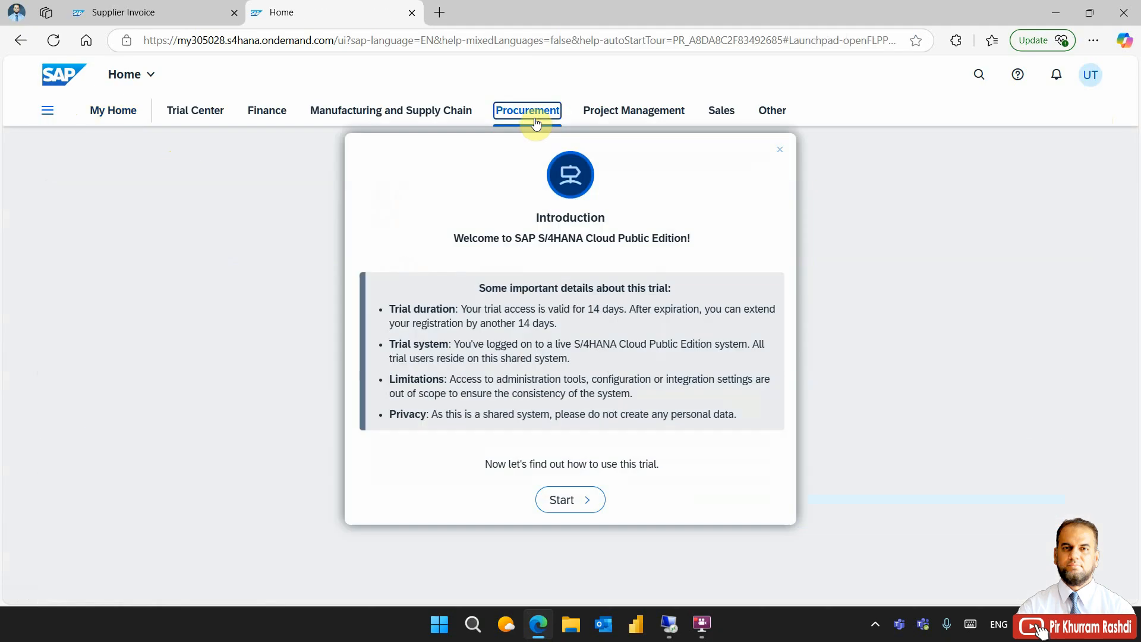
left_click(780, 148)
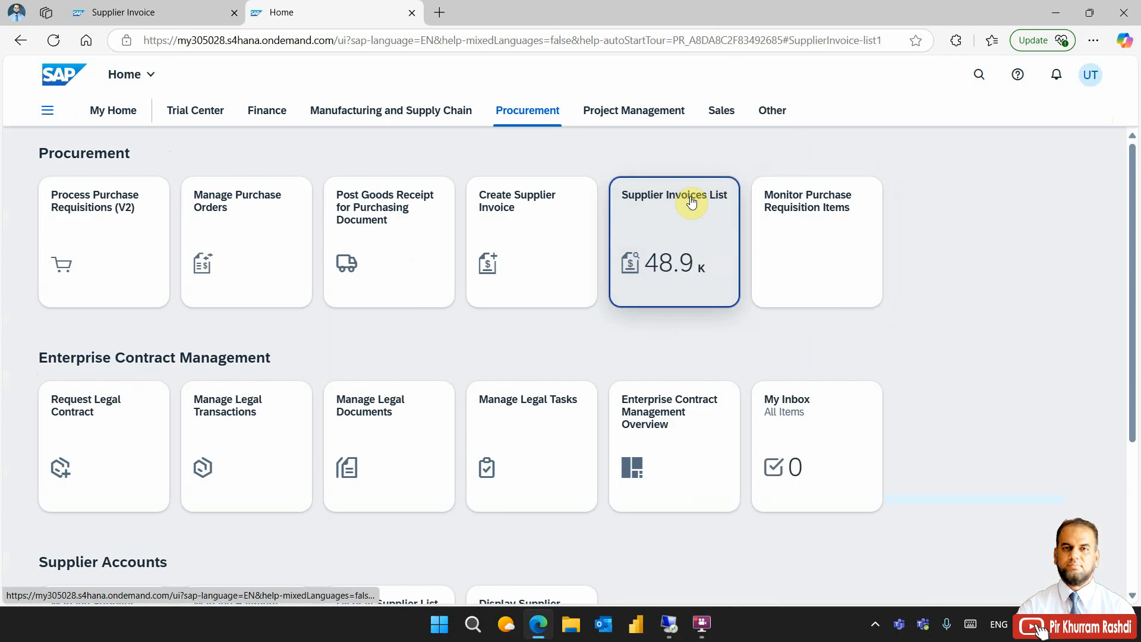
left_click(682, 283)
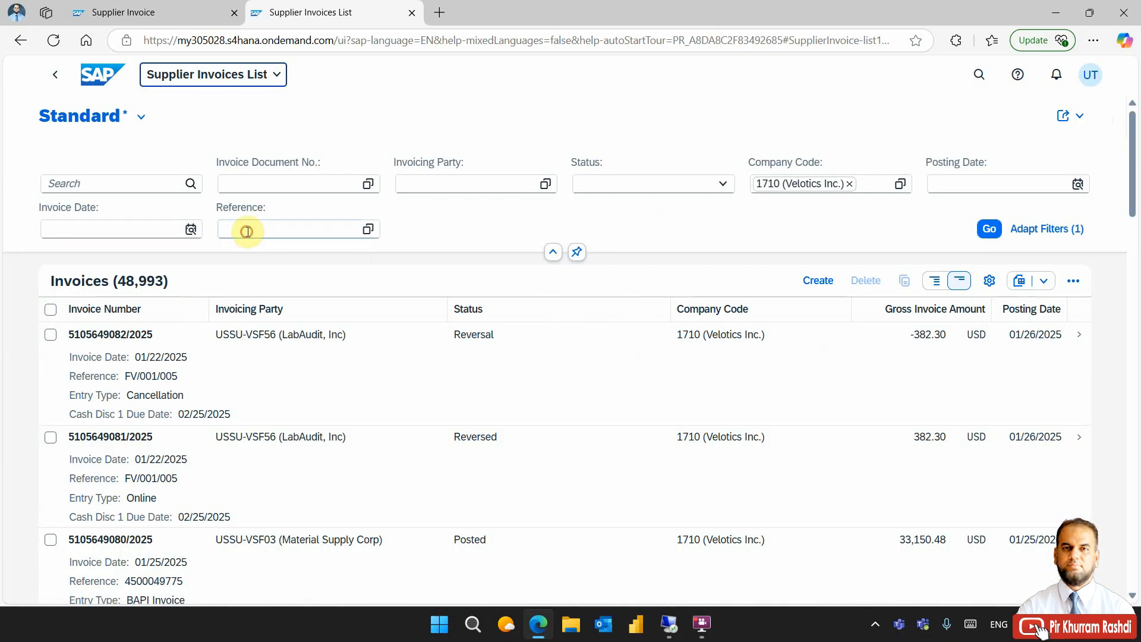
Step: Find the supplier invoice by its purchase order reference, open it and check its posting date
left_click(246, 231)
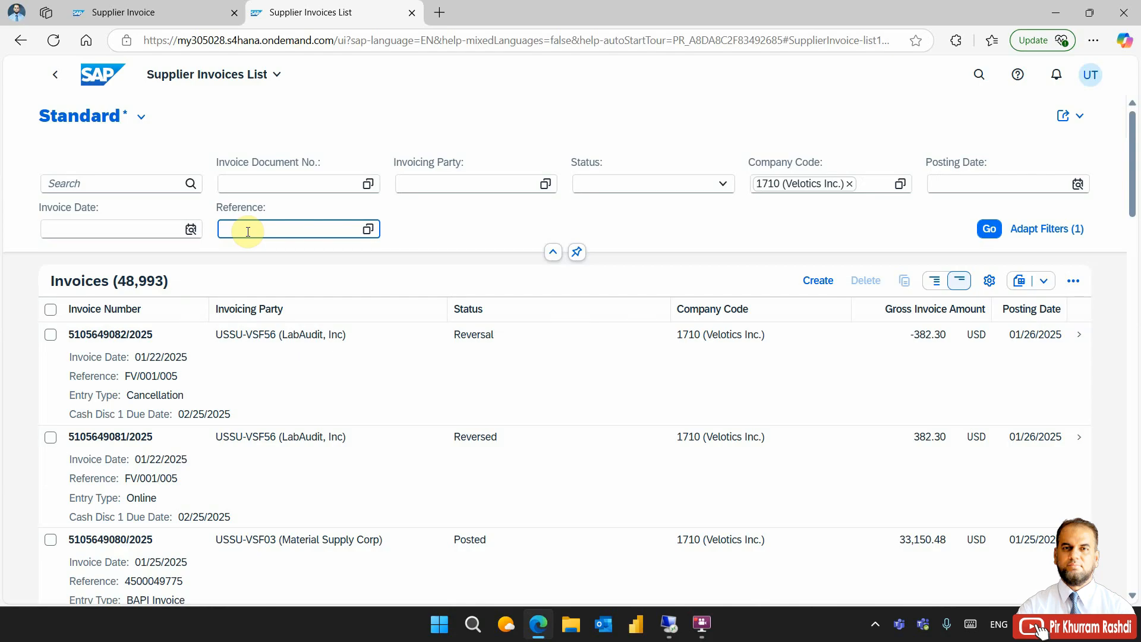
key("ctrl+v")
left_click(989, 229)
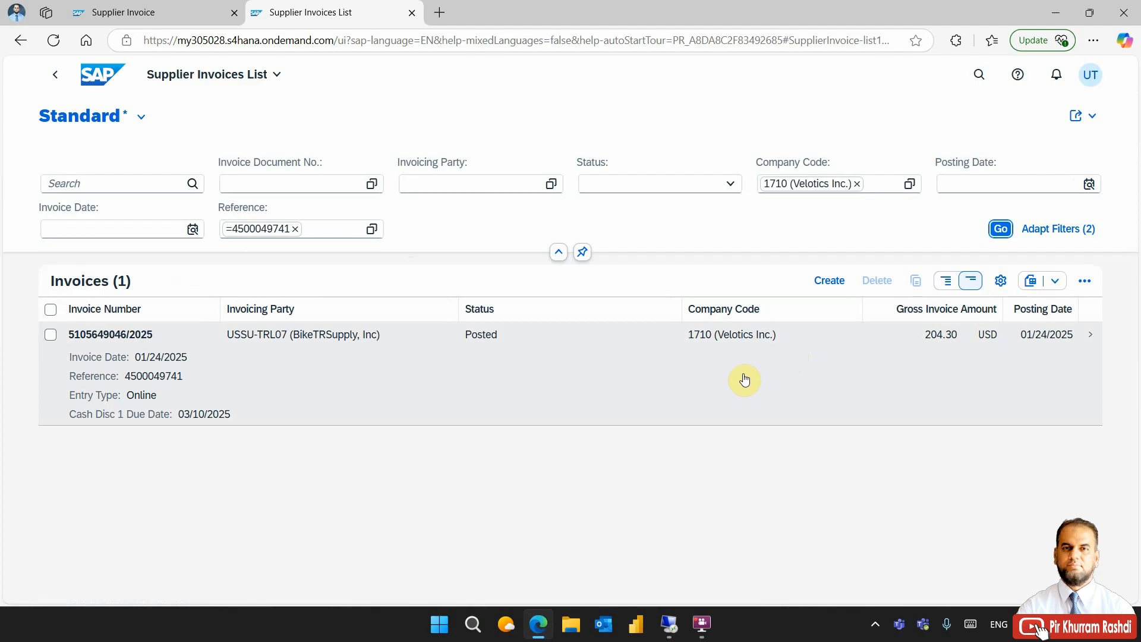
left_click(685, 377)
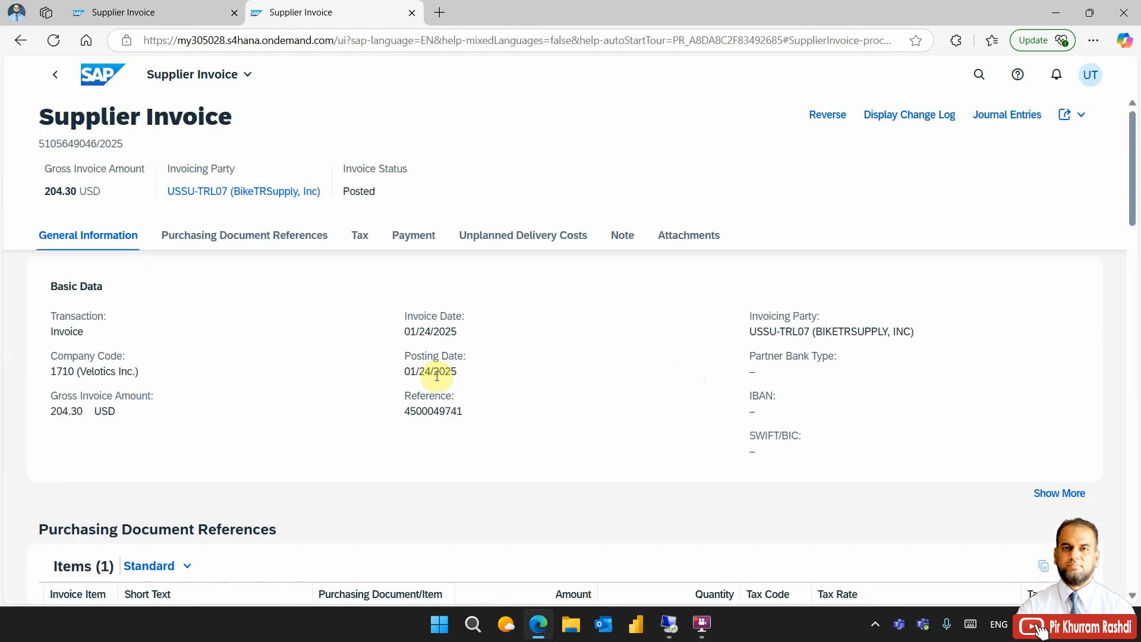
left_click_drag(419, 373, 438, 373)
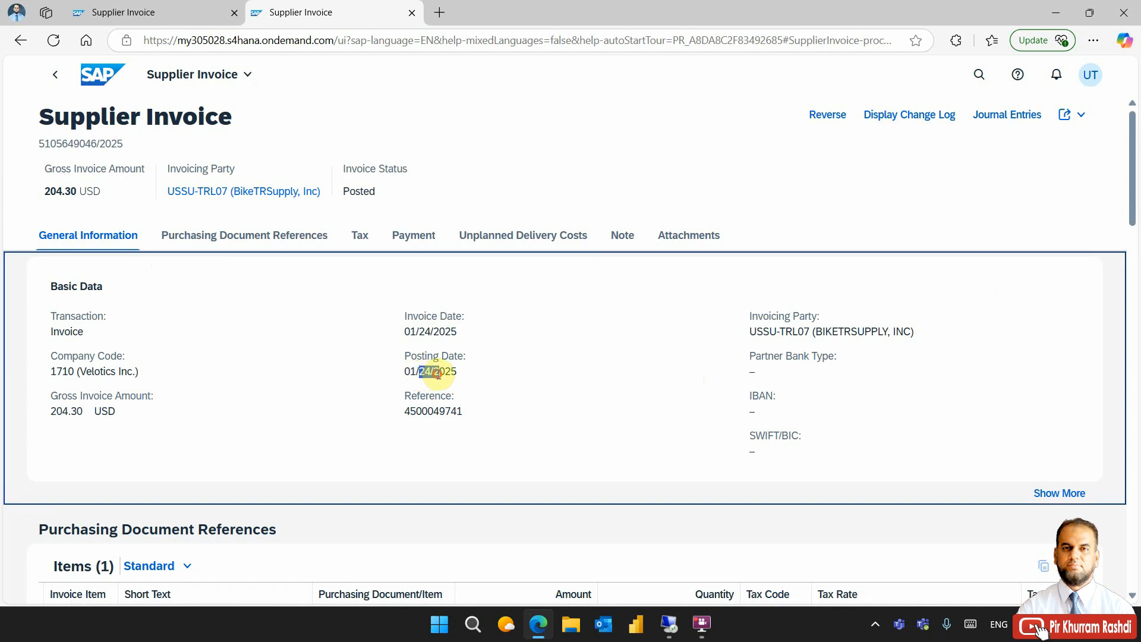
Step: Start reversing the supplier invoice, review the available reversal reasons and keep 01 (Wrong posting)
left_click(827, 119)
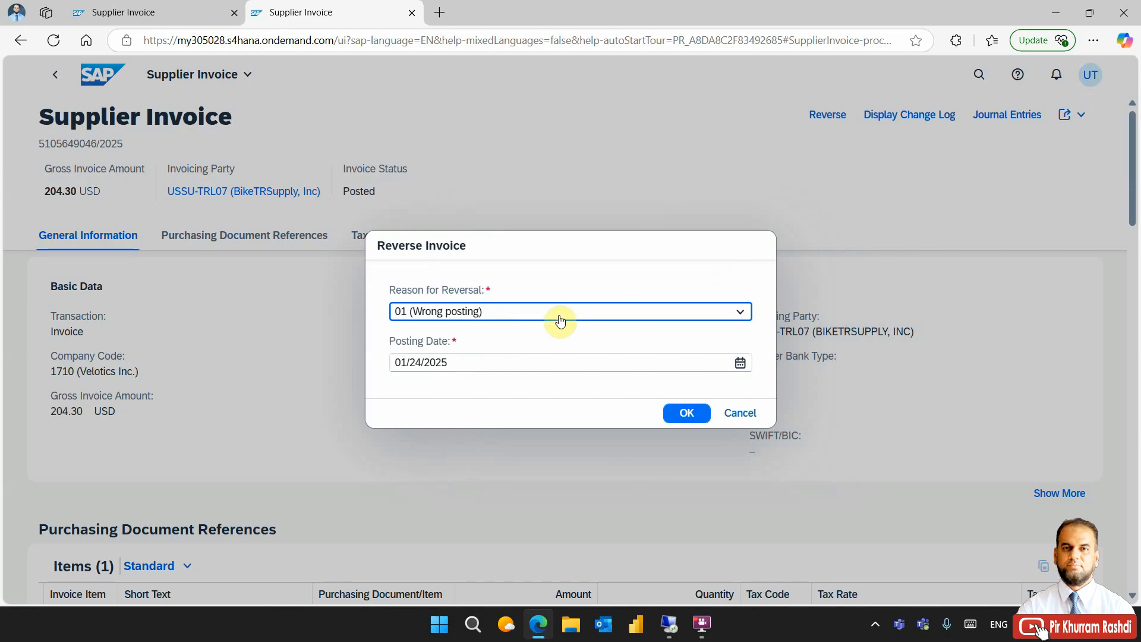
left_click(509, 314)
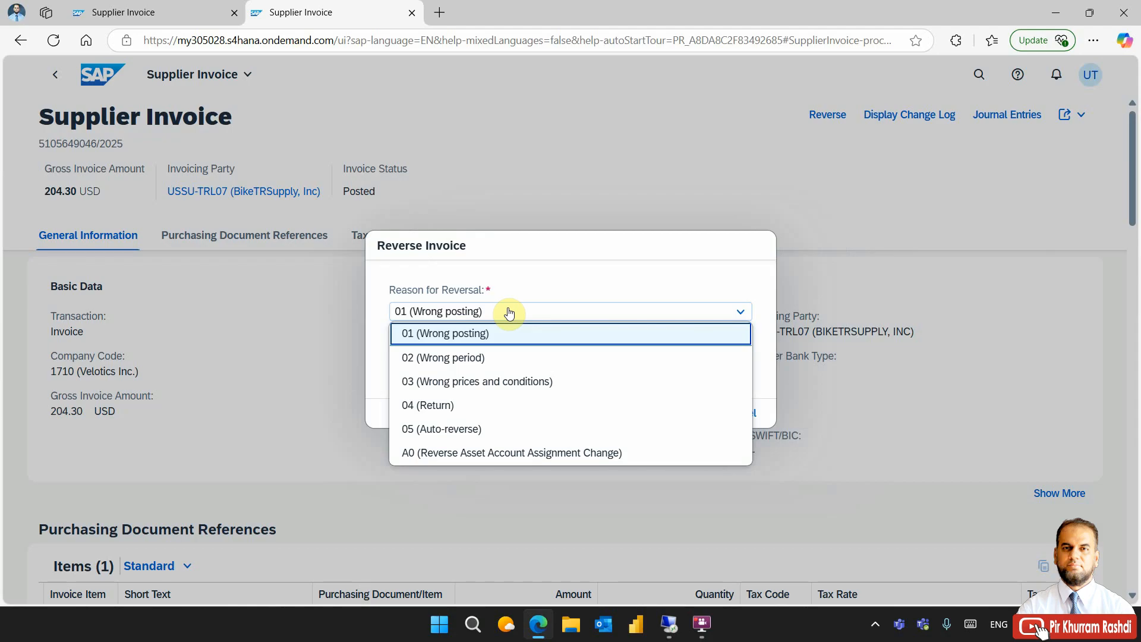
left_click(509, 313)
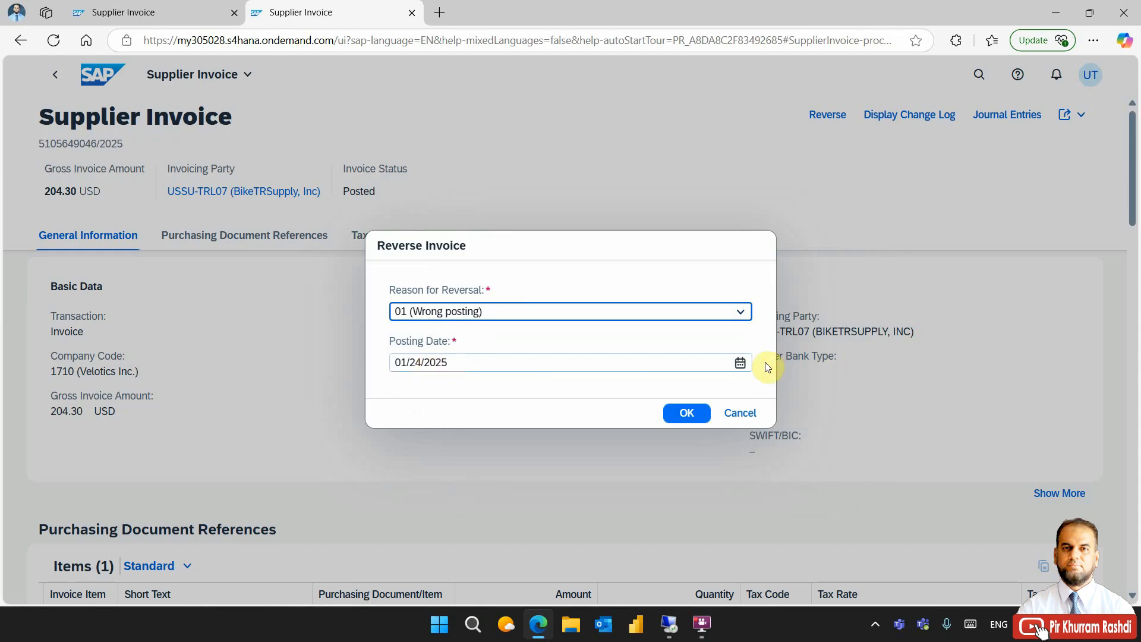
Step: Try to reverse the invoice with posting date 01/23/2025
left_click(740, 362)
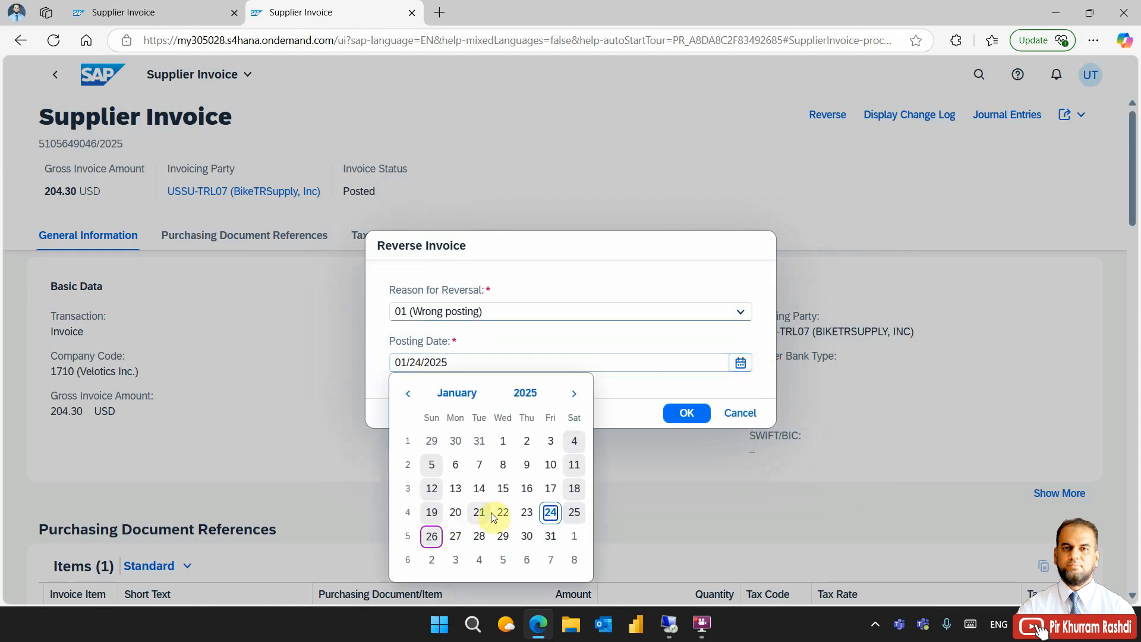
left_click(519, 512)
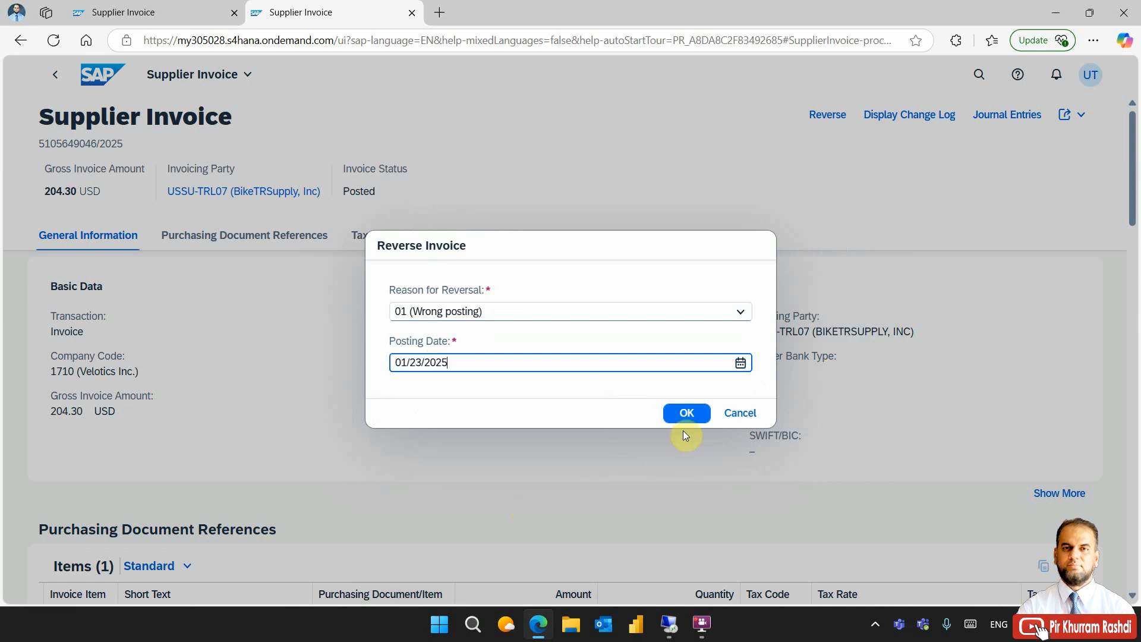
left_click(689, 416)
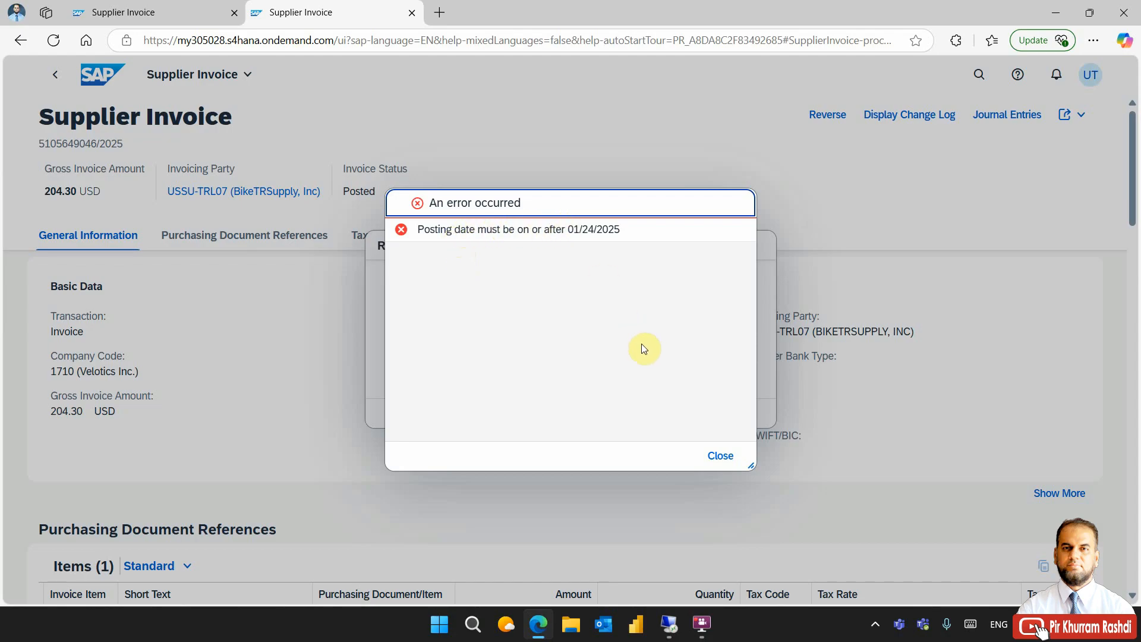
left_click(719, 456)
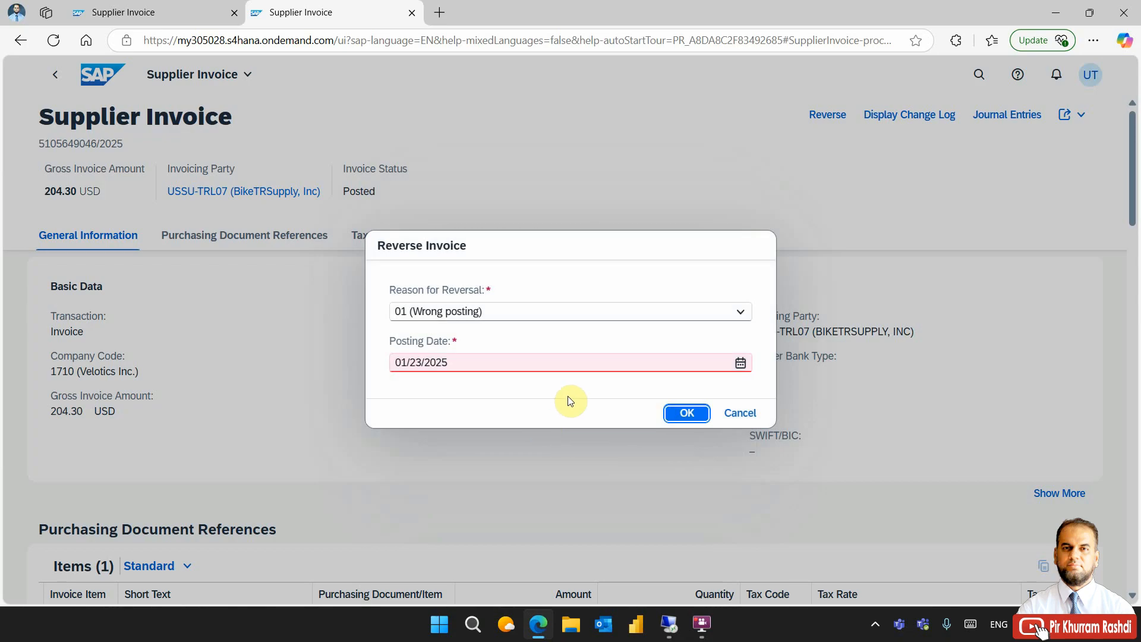
Step: Set the reversal posting date to 01/24/2025 and reverse the supplier invoice
left_click(740, 363)
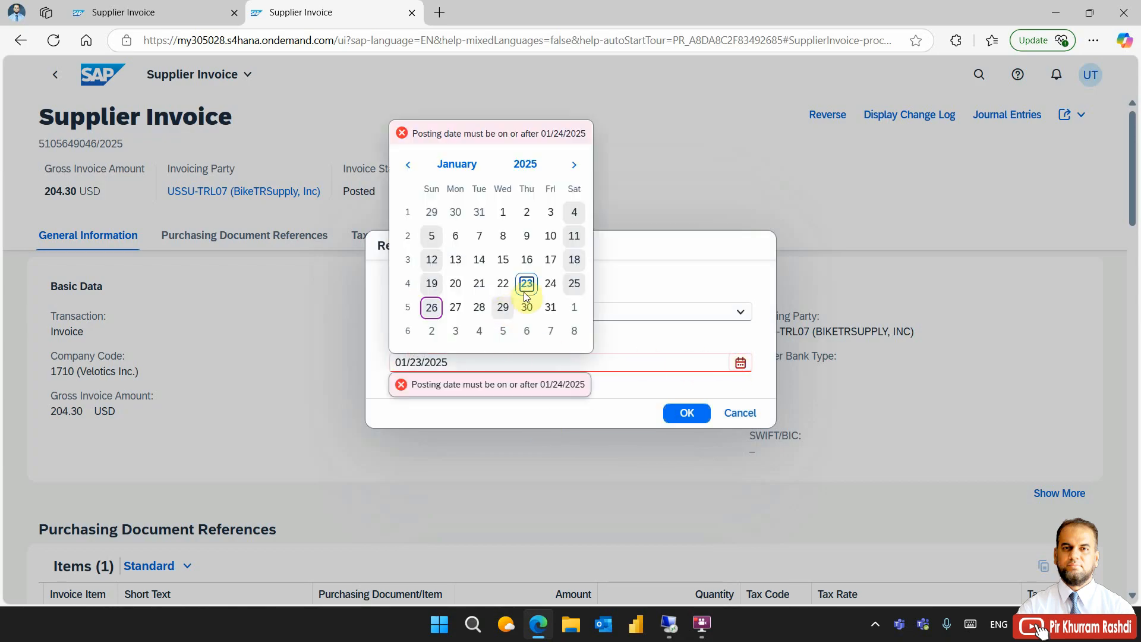
left_click(550, 283)
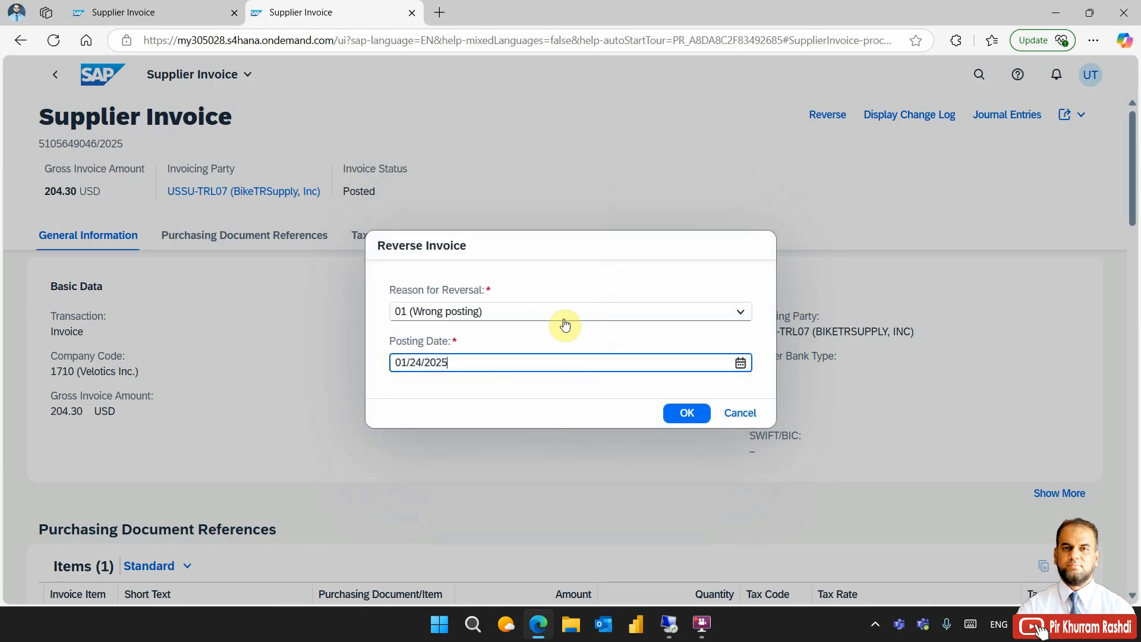
left_click(681, 418)
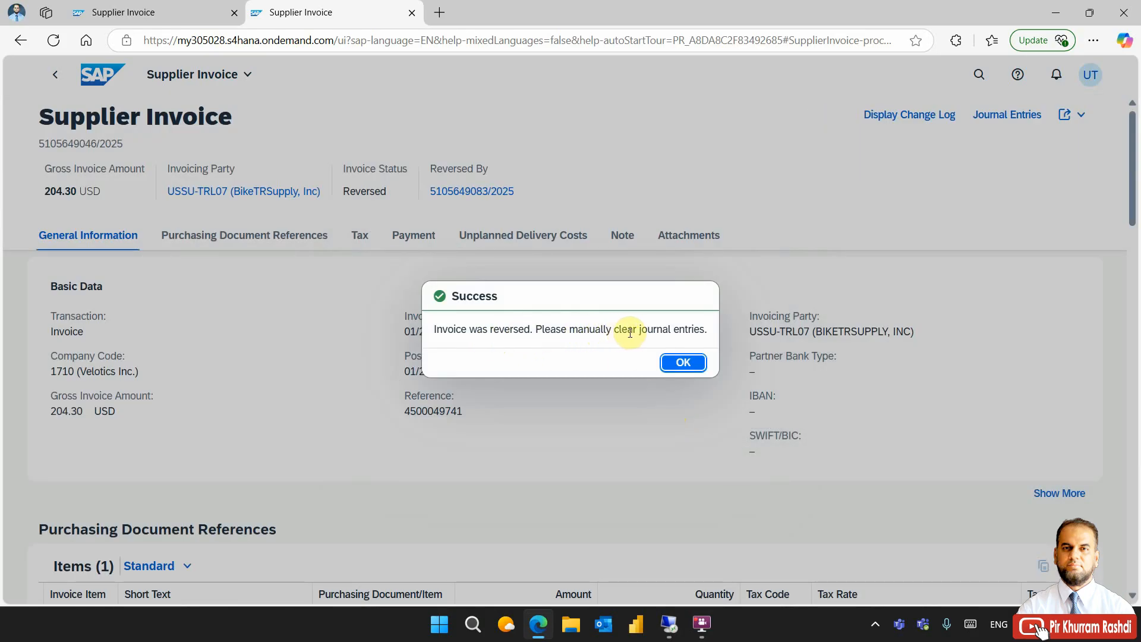
left_click(674, 363)
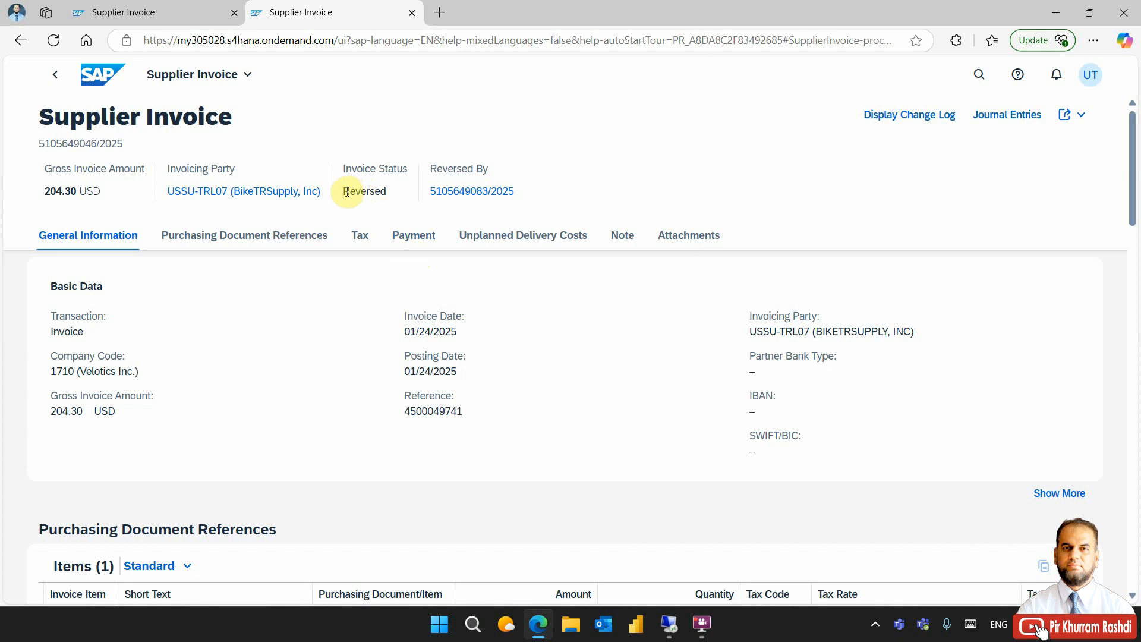
Step: Check the invoice status, then examine the credit memo and its journal entry in the invoice's process flow
left_click_drag(342, 190, 394, 195)
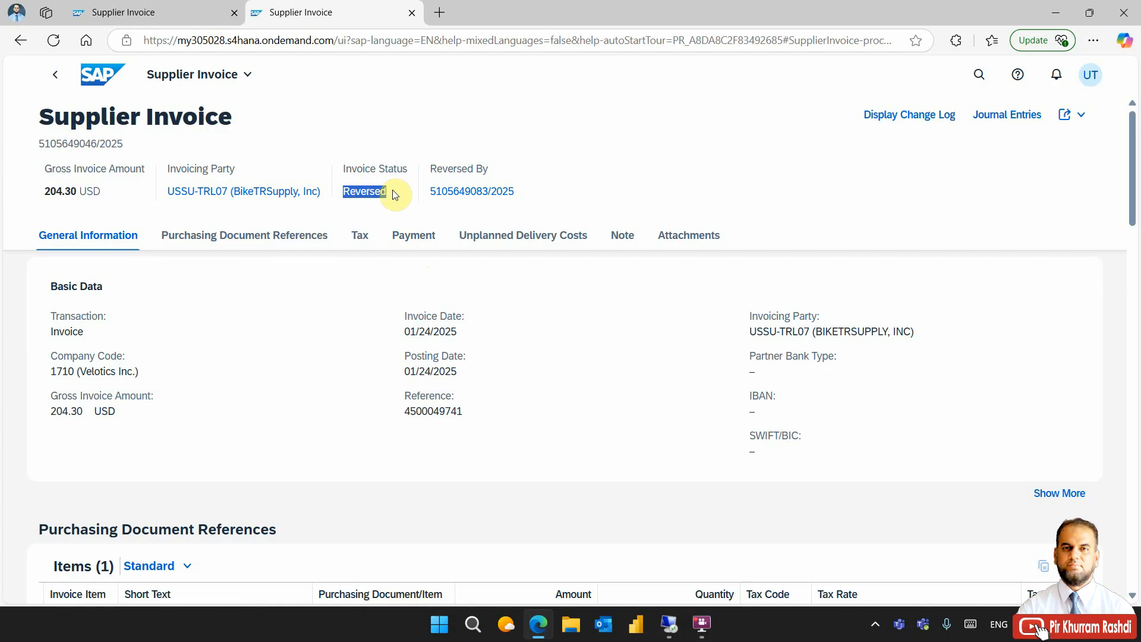
left_click(1012, 116)
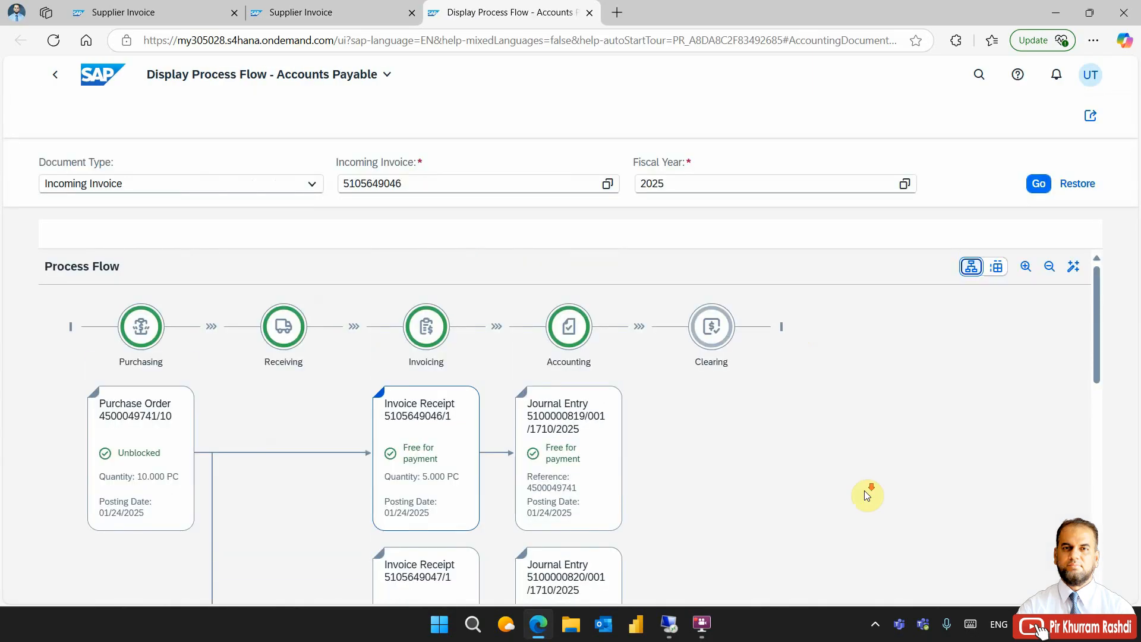
scroll(866, 495, "down", 4)
scroll(866, 494, "down", 3)
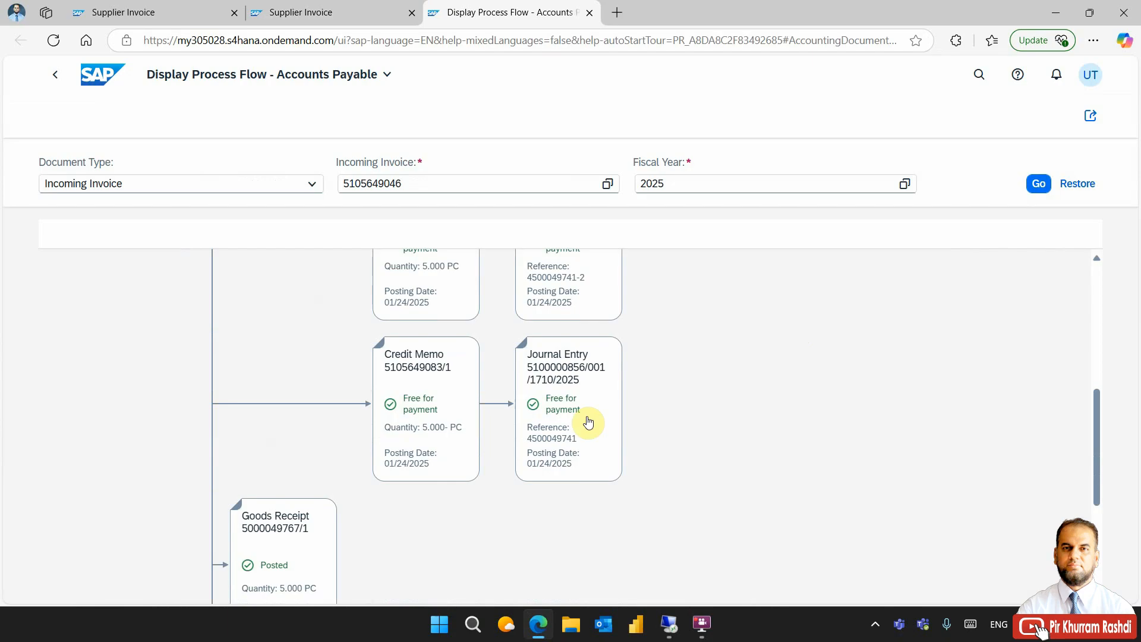
scroll(662, 421, "up", 3)
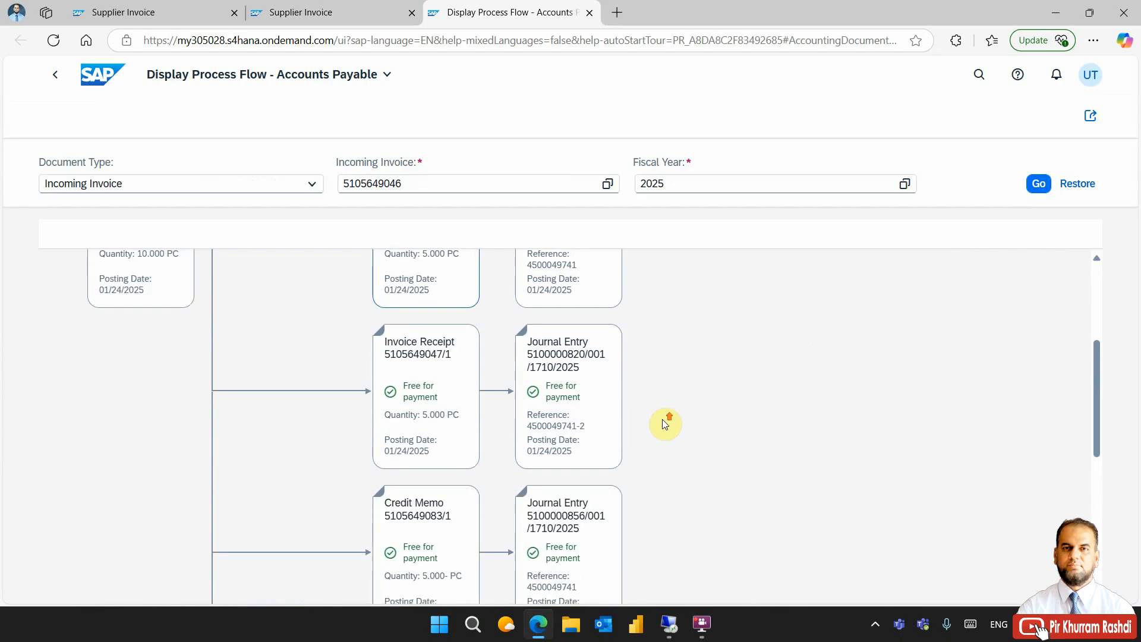
Step: Examine the invoice receipts and credit memo in the process flow, including the total amount of the credit memo's journal entry
scroll(662, 419, "up", 3)
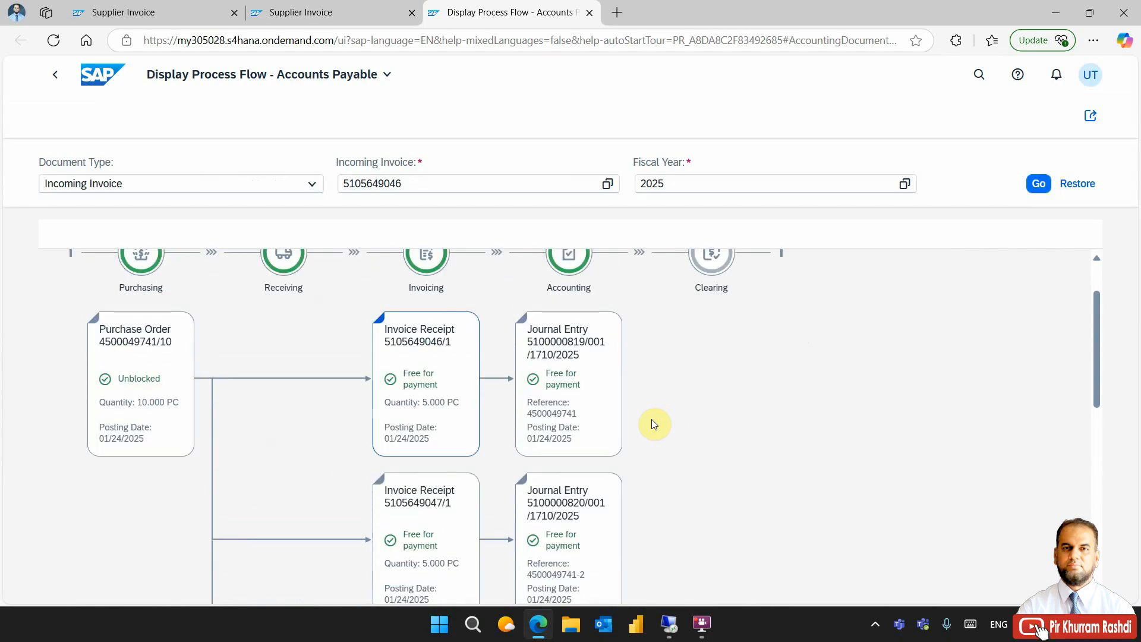
scroll(618, 461, "down", 2)
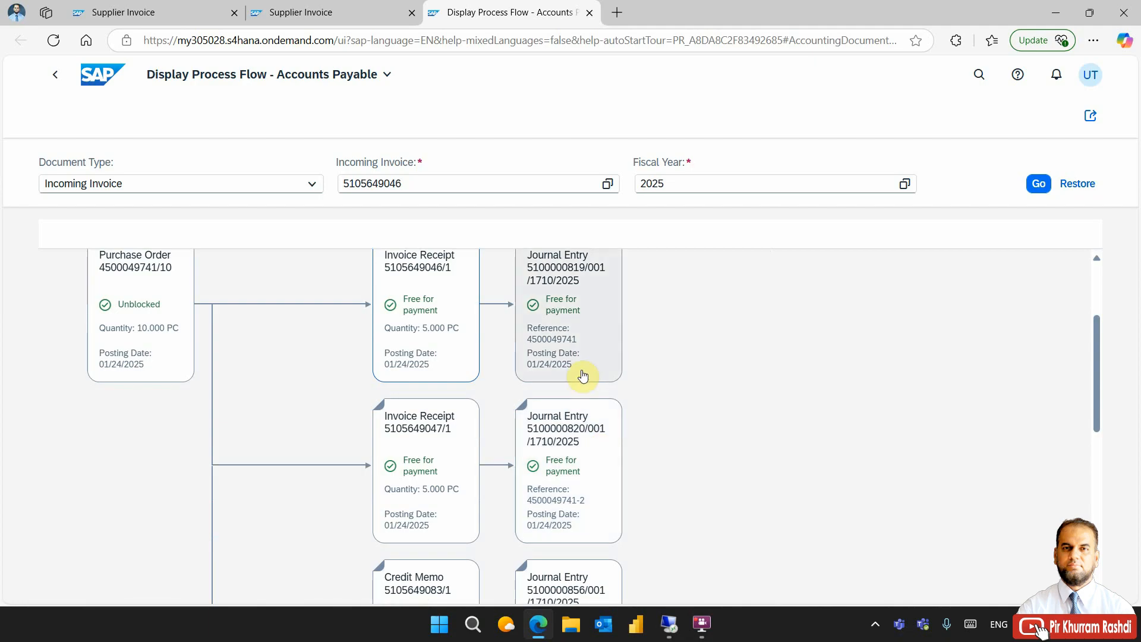
scroll(594, 516, "down", 2)
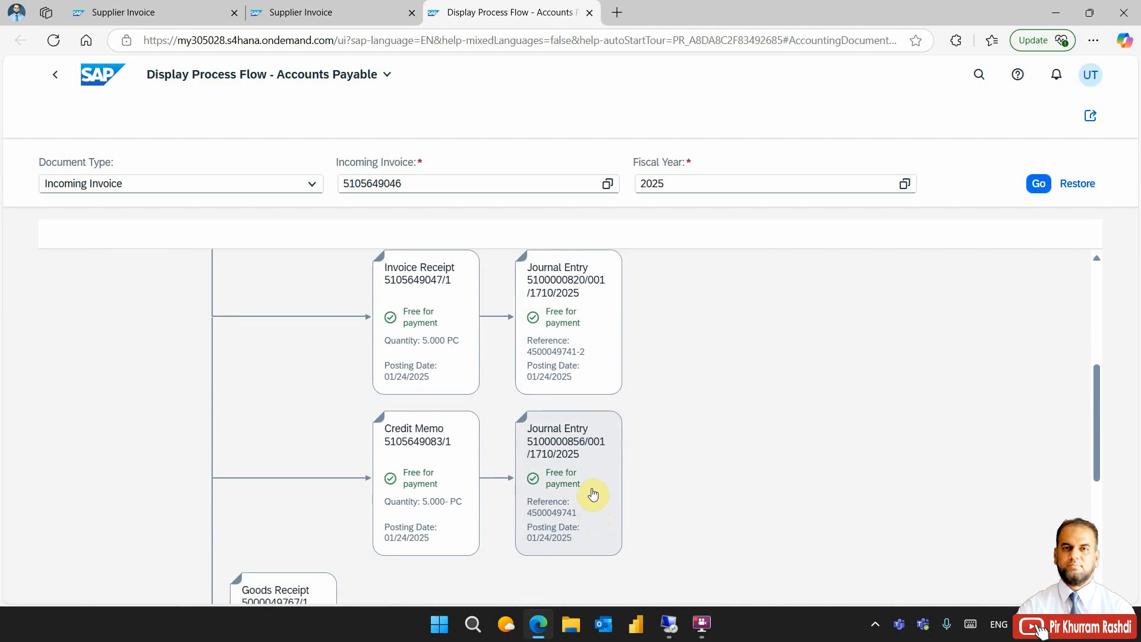
left_click(593, 493)
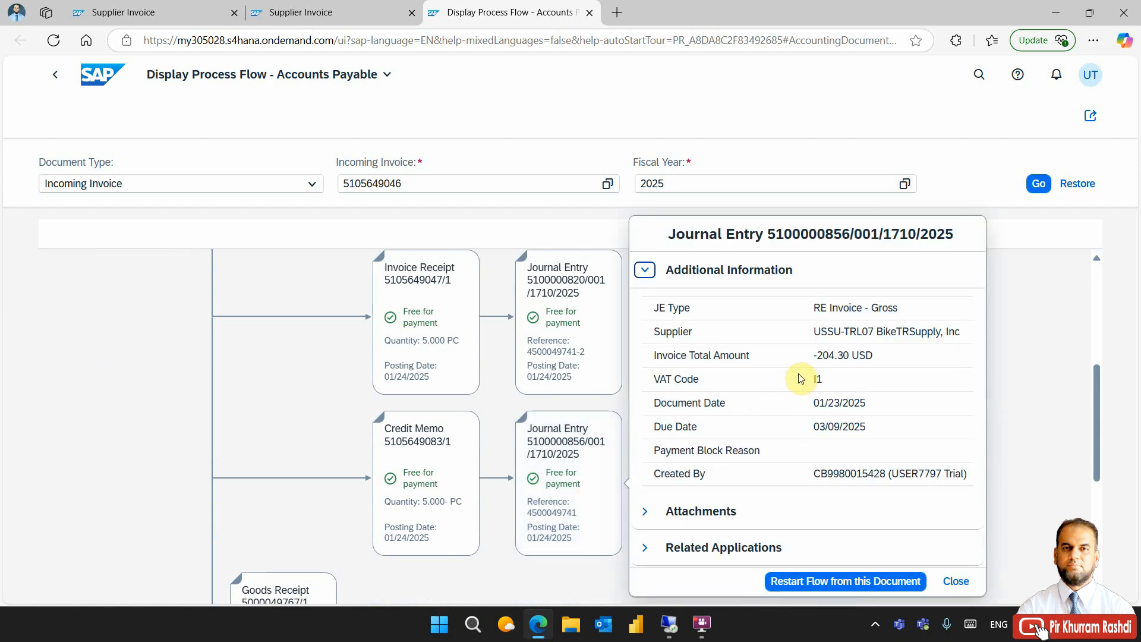
left_click(815, 354)
left_click_drag(815, 354, 882, 355)
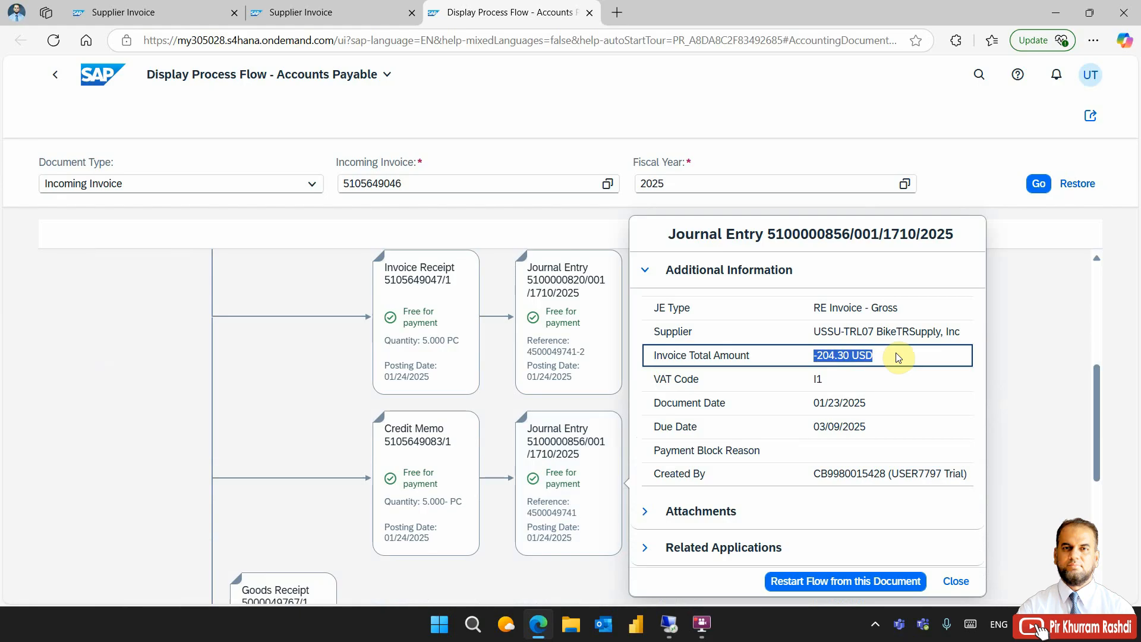
left_click(956, 583)
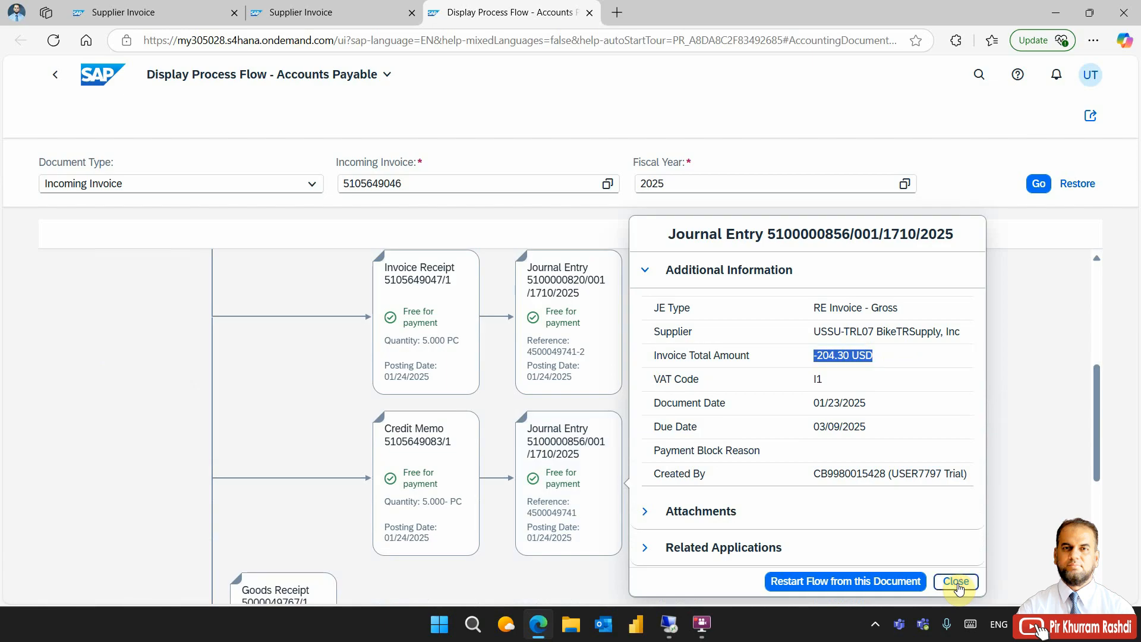
left_click(956, 582)
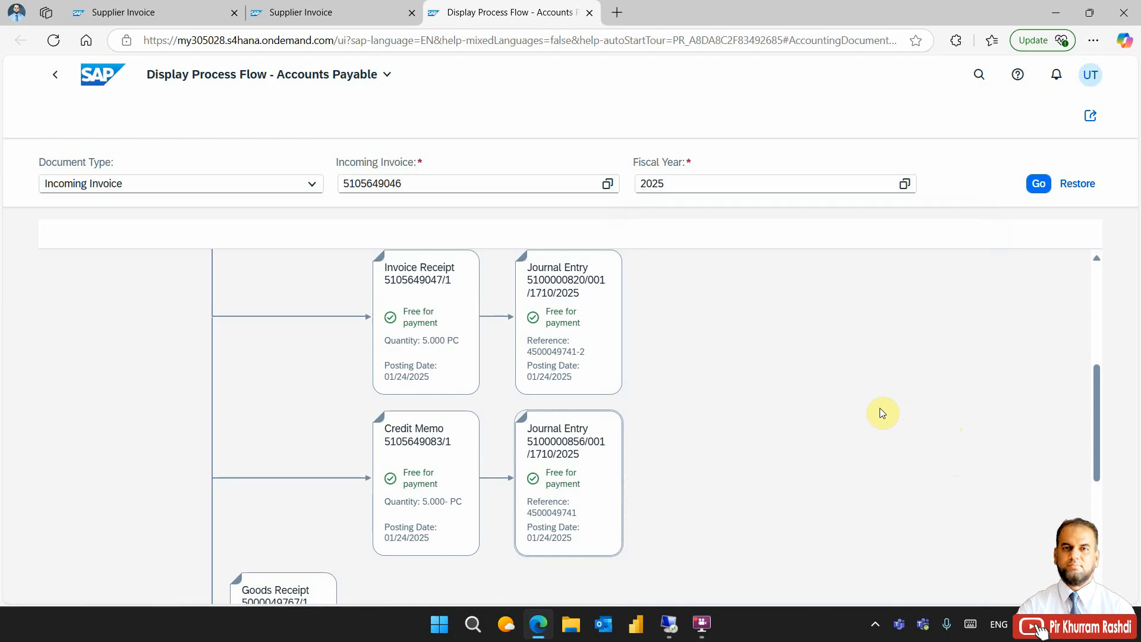
scroll(881, 412, "up", 5)
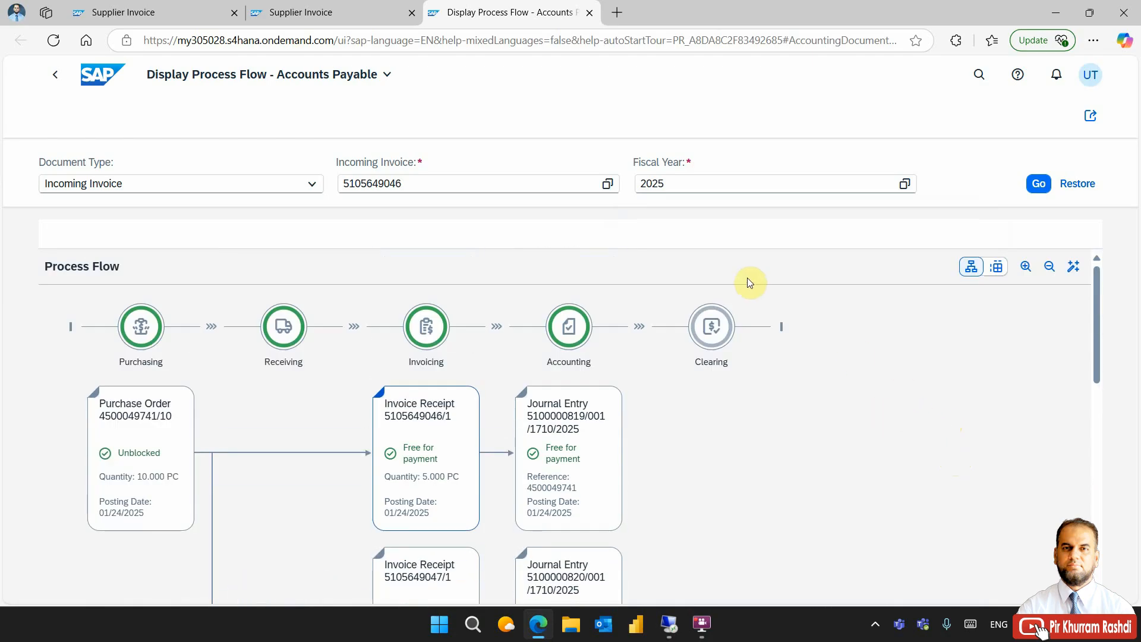
scroll(721, 428, "down", 4)
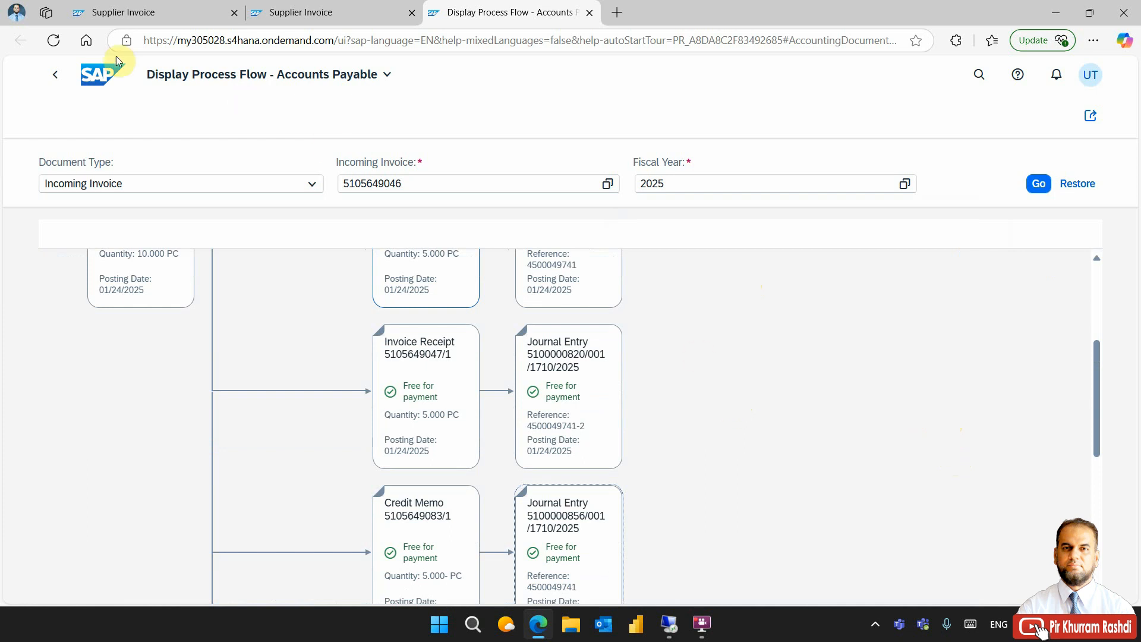
Step: Start a new supplier invoice from the Procurement apps without using the existing draft data
left_click(102, 77)
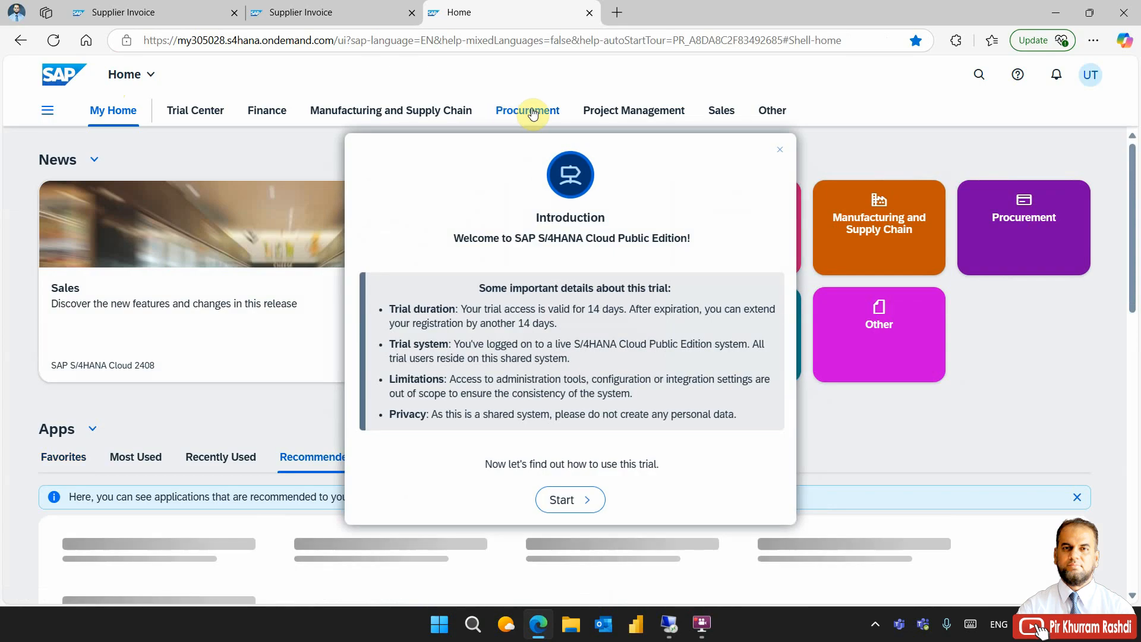
left_click(533, 113)
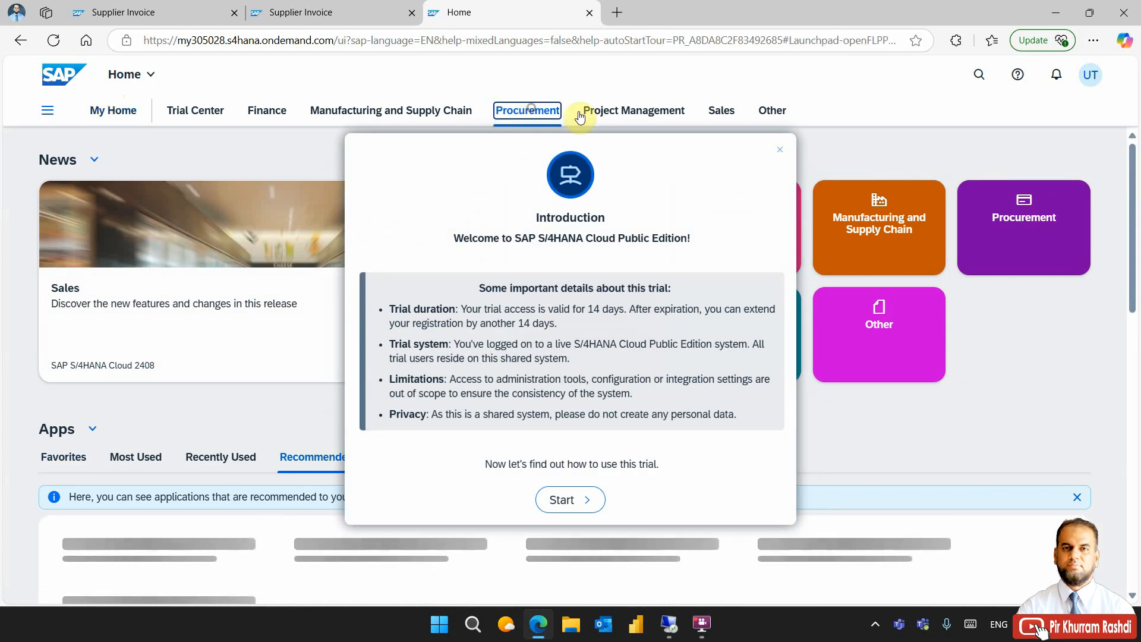
left_click(777, 152)
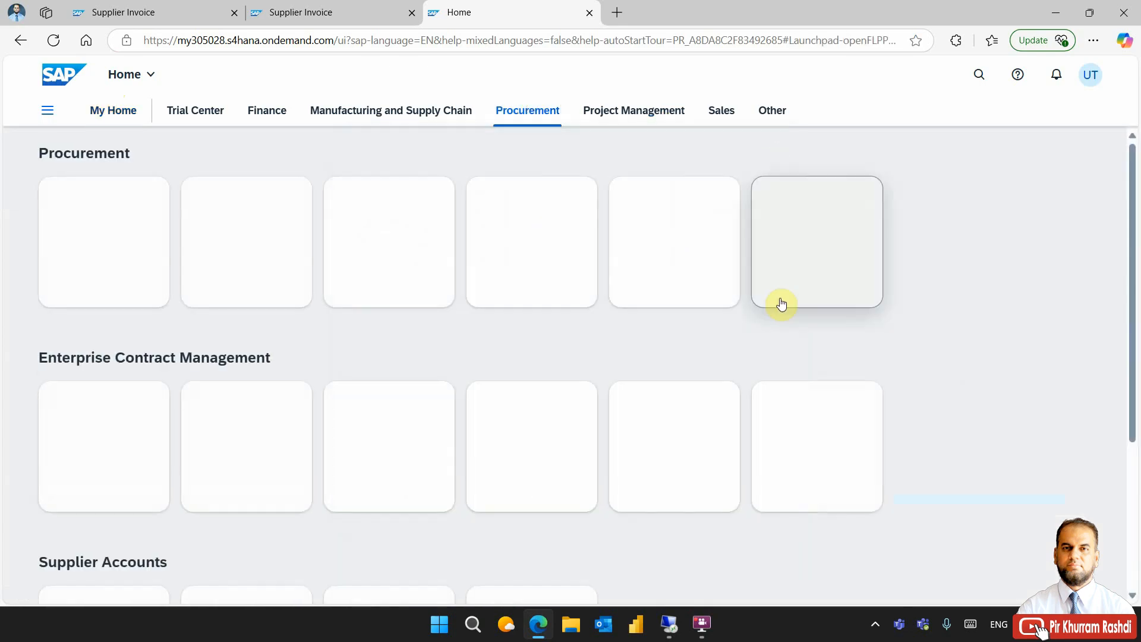
left_click(545, 261)
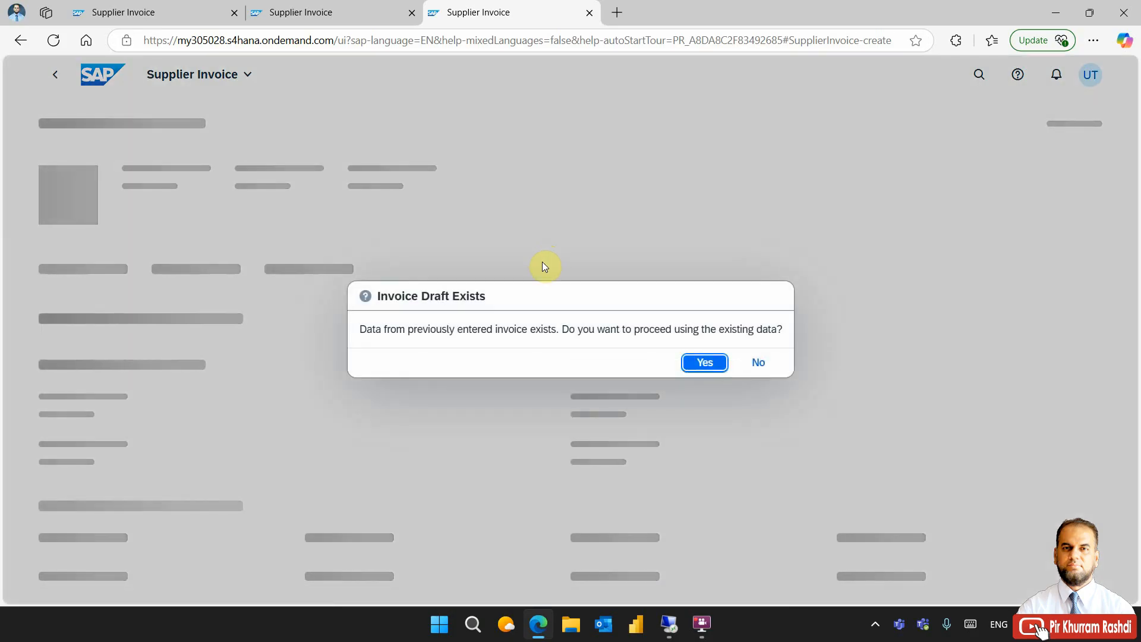
left_click(757, 362)
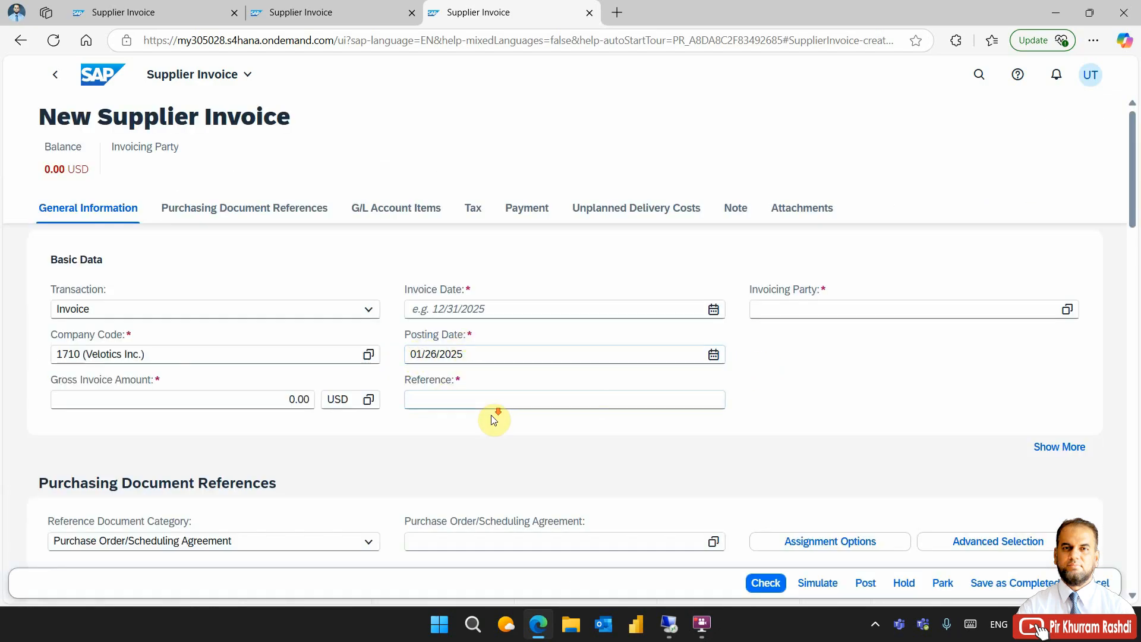
Step: Reference the new invoice to the copied purchase order number under Purchasing Document References
scroll(494, 415, "down", 3)
left_click(507, 391)
key("ctrl+v")
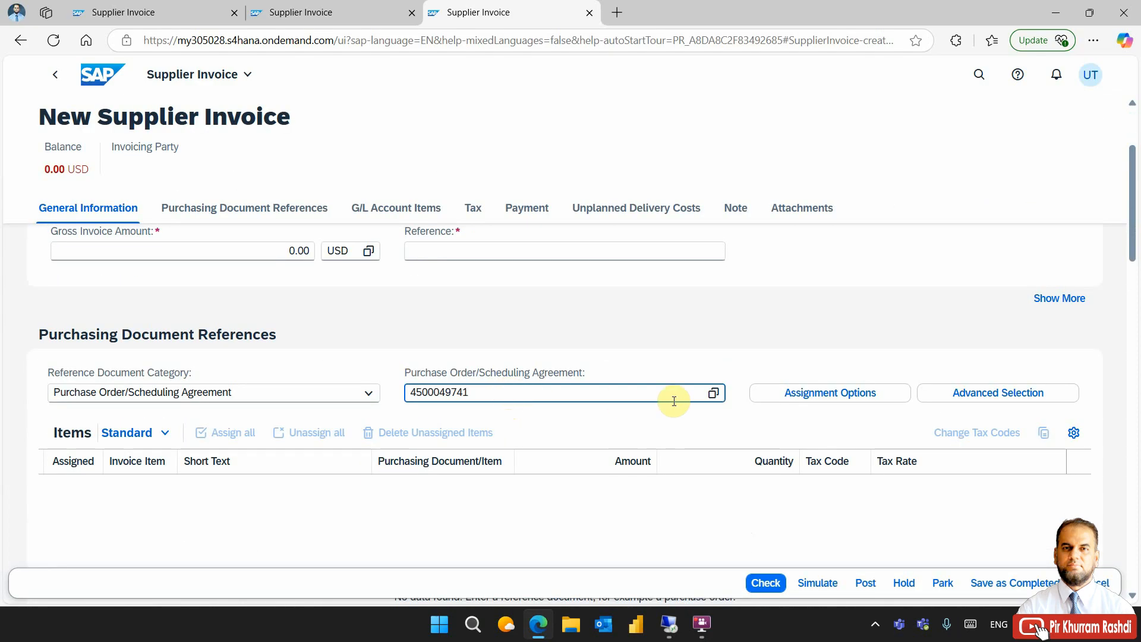
left_click(537, 443)
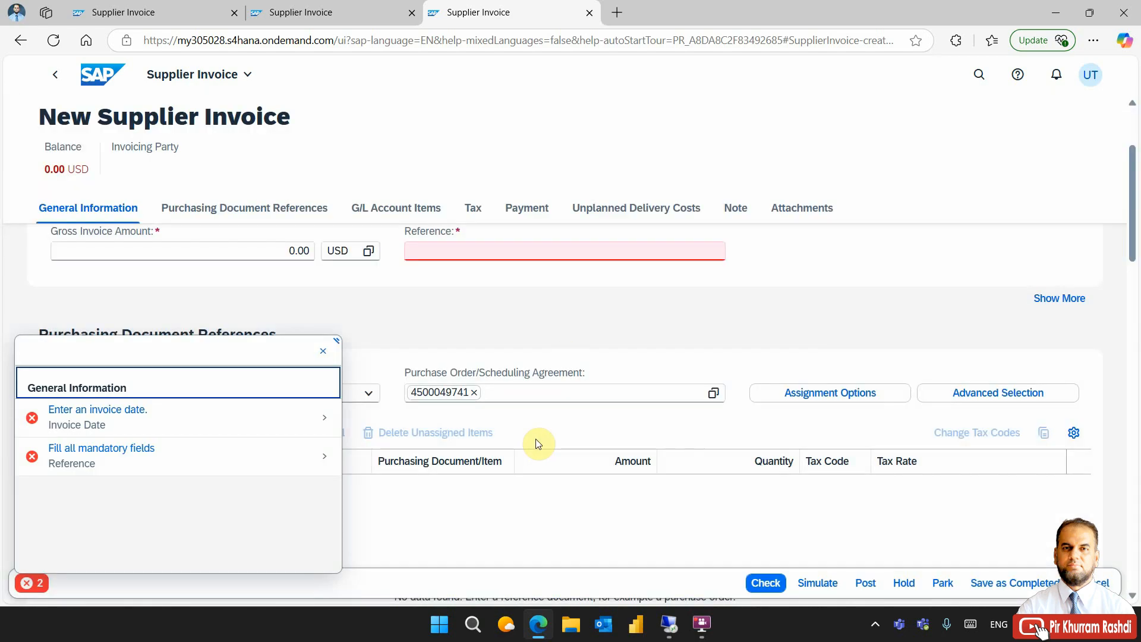
Step: Set the invoice date to 01/26/2025 and enter the copied purchase order number as the invoice reference
scroll(537, 444, "up", 2)
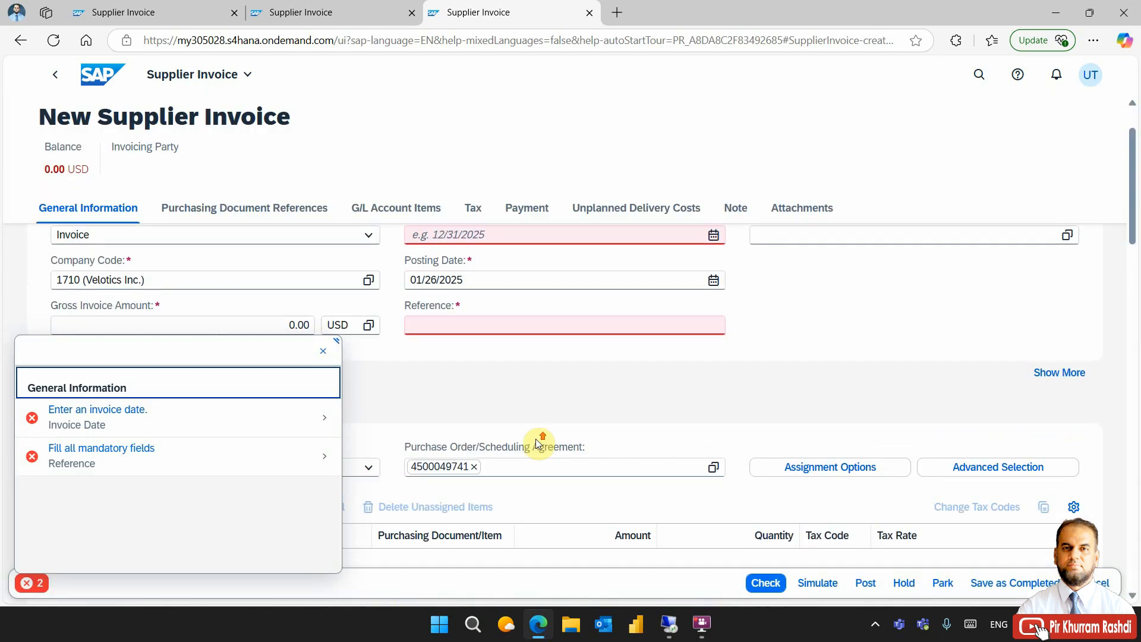
scroll(631, 355, "up", 2)
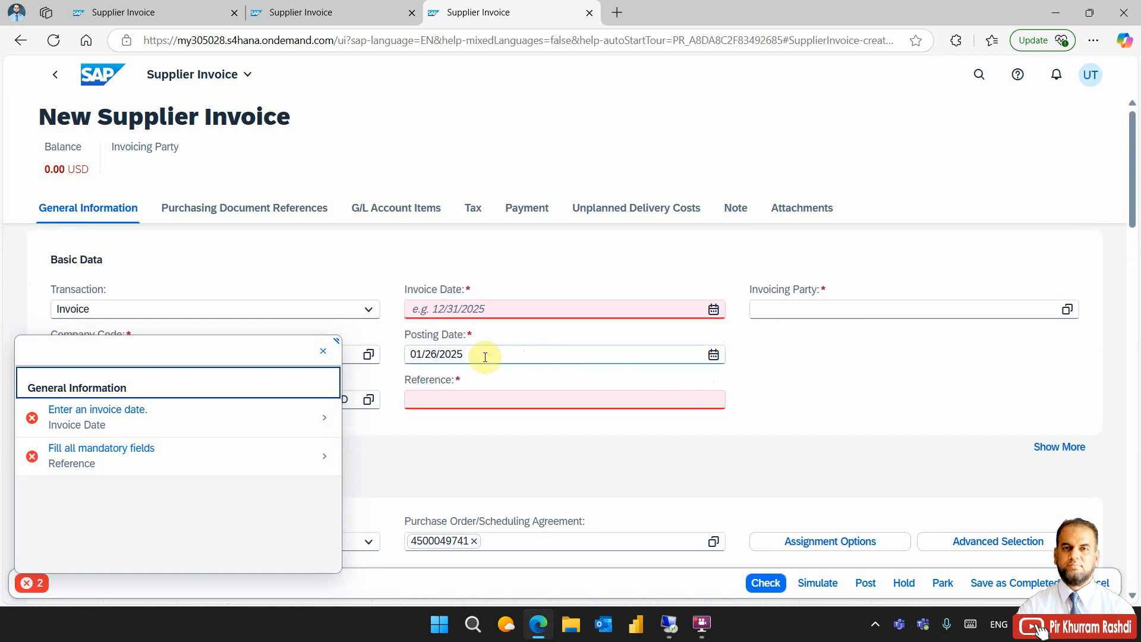
left_click(714, 310)
left_click(447, 507)
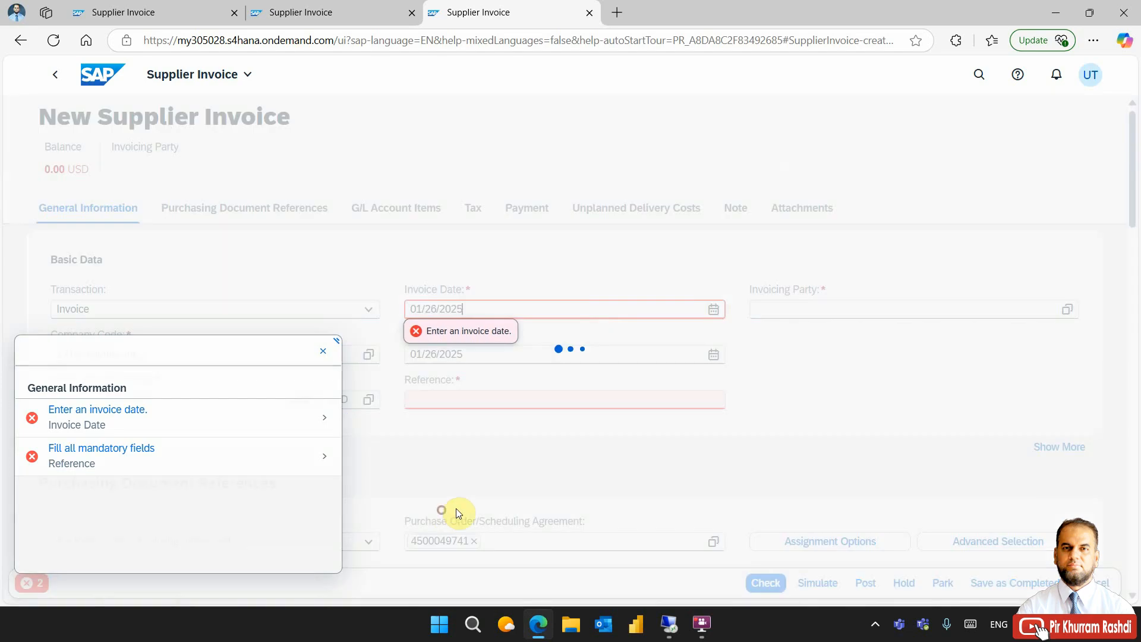
left_click(574, 399)
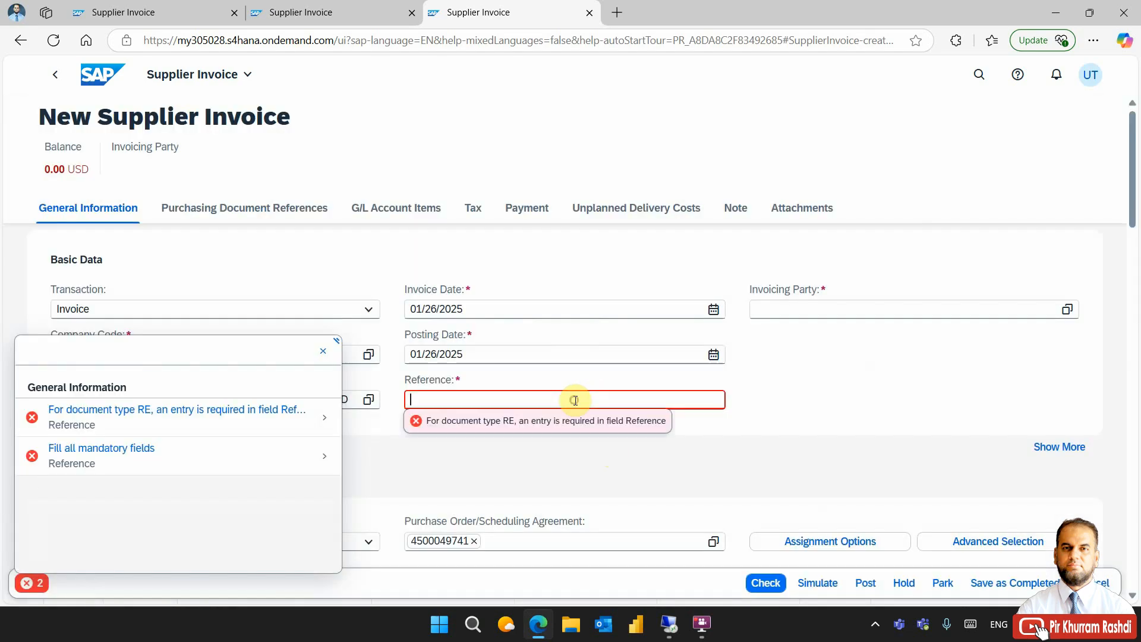
key("ctrl+v")
left_click(878, 387)
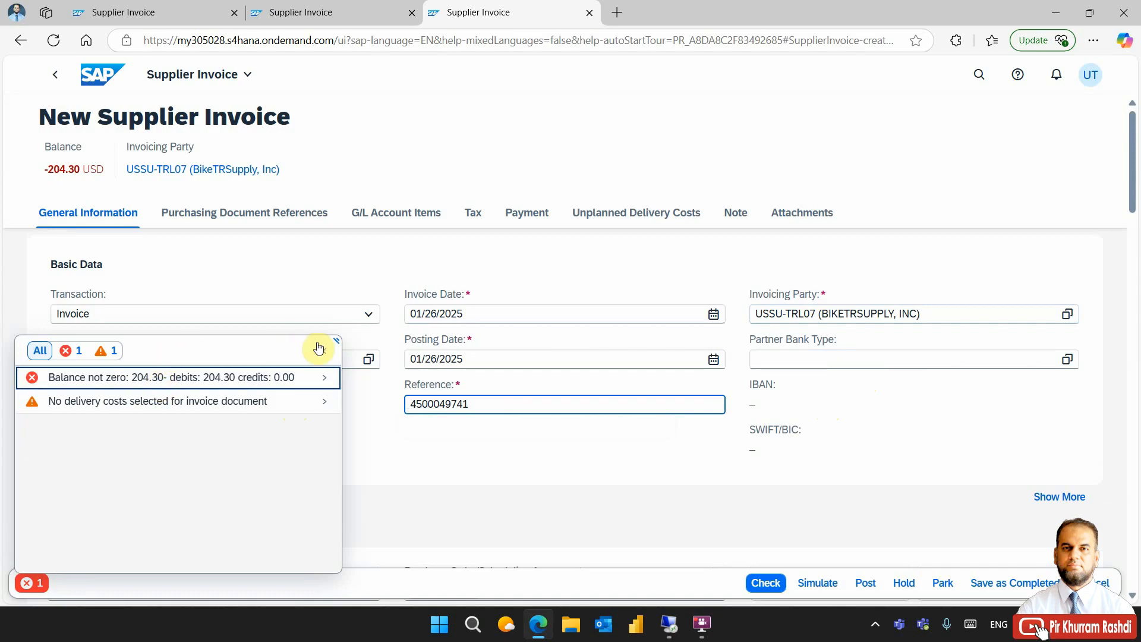
Step: Set the gross invoice amount to 204.30 USD and run the invoice check
left_click_drag(332, 339, 296, 471)
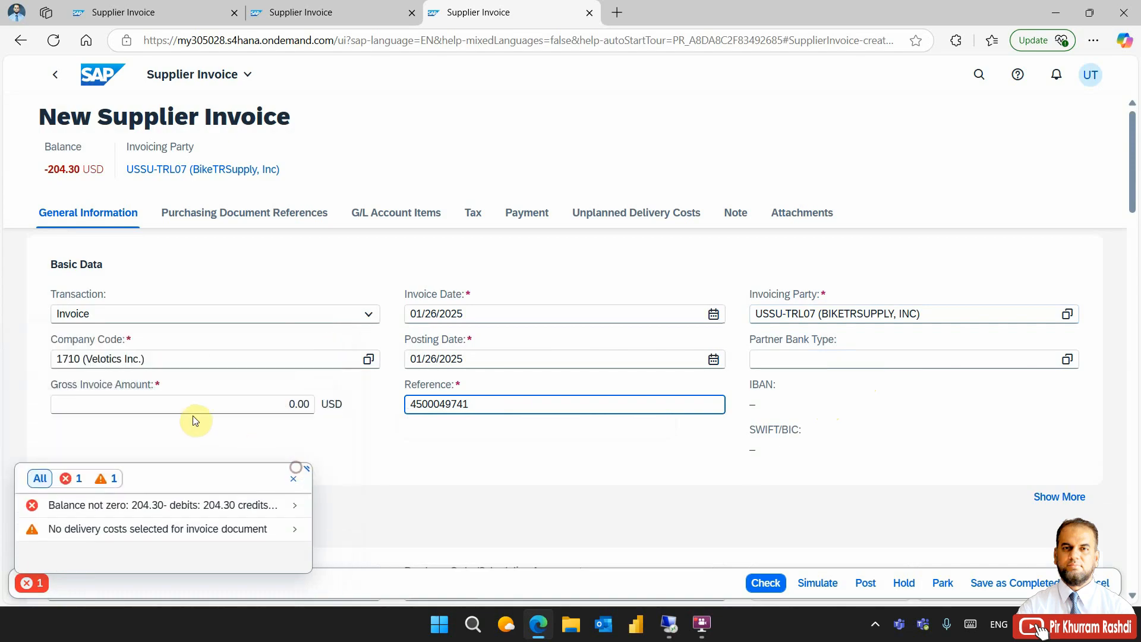
left_click(192, 400)
double_click(300, 403)
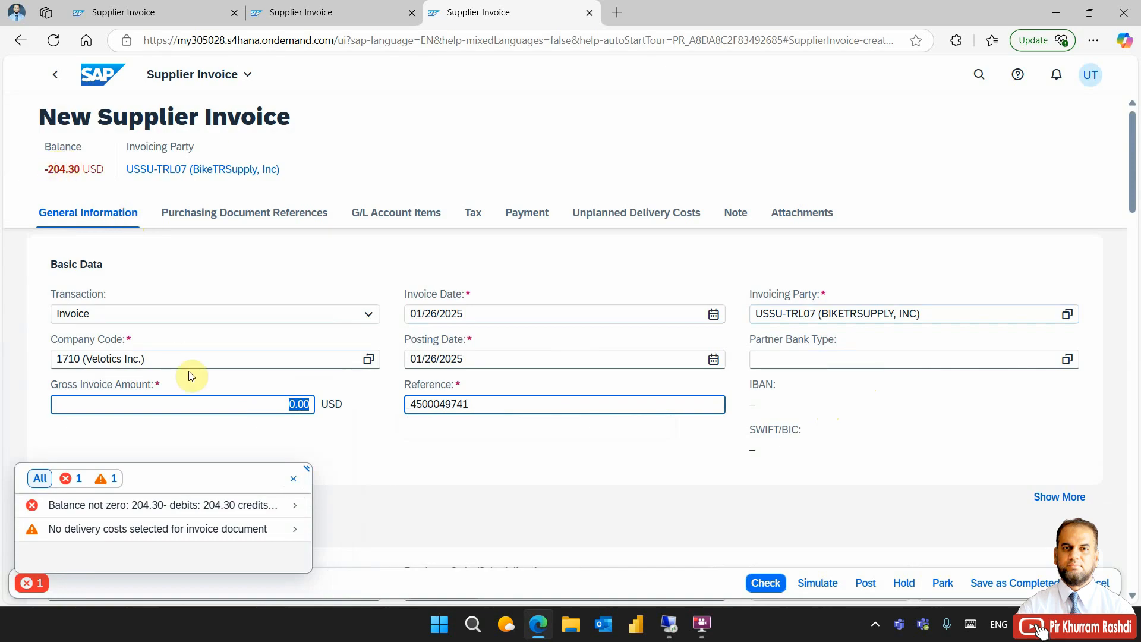
type("204.30")
left_click(397, 449)
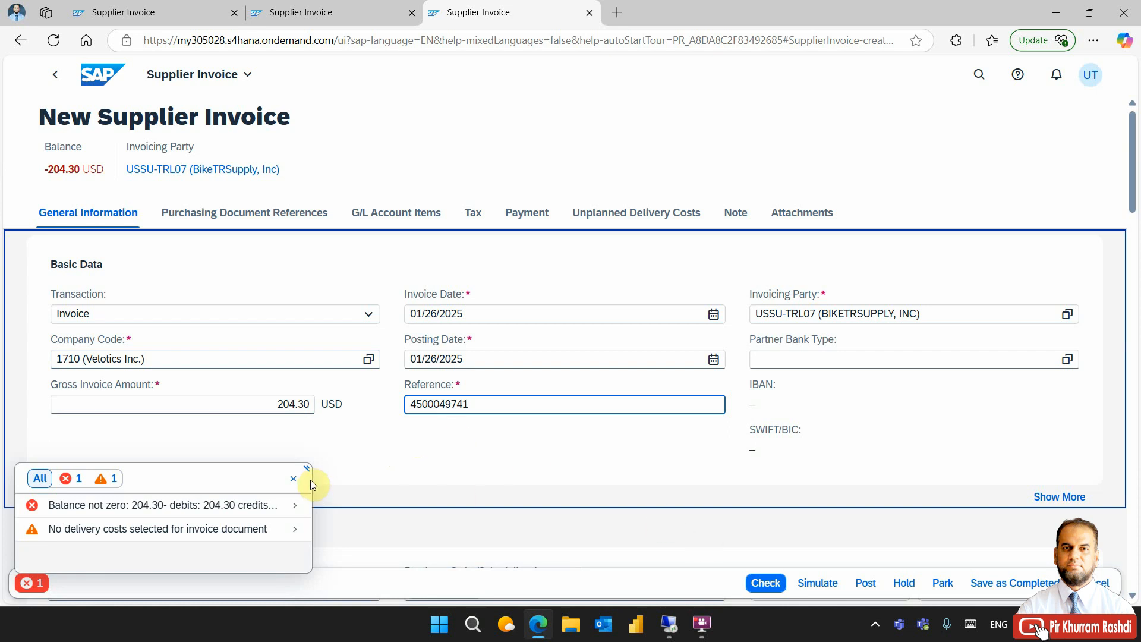
left_click(294, 478)
left_click(767, 581)
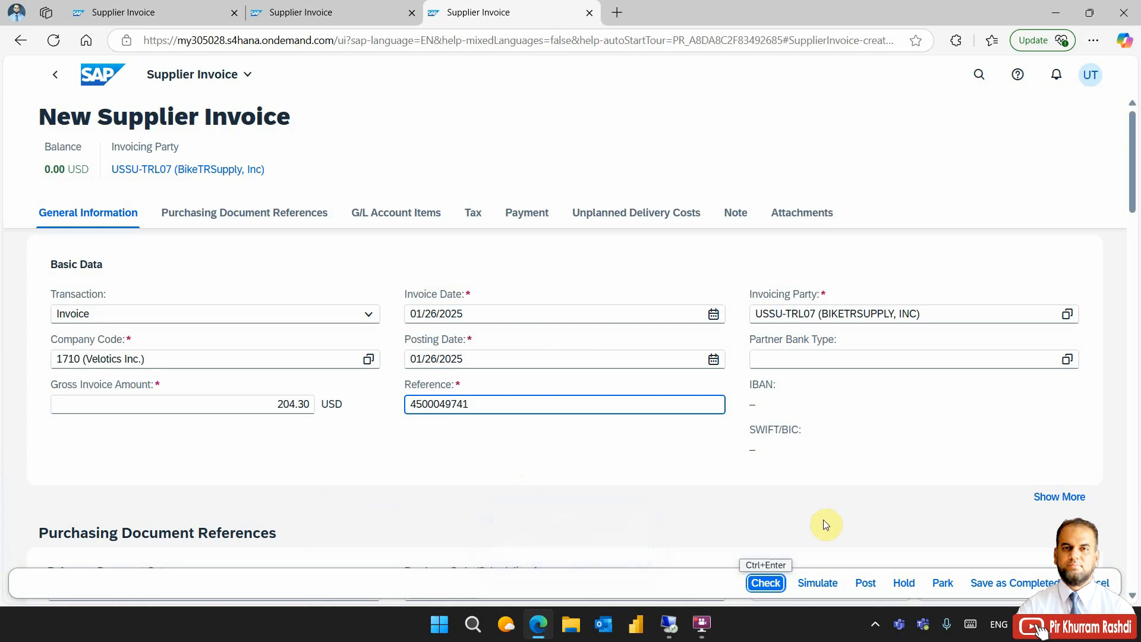
Step: Post the supplier invoice and open the created document to review its status, items and tax data
left_click(865, 582)
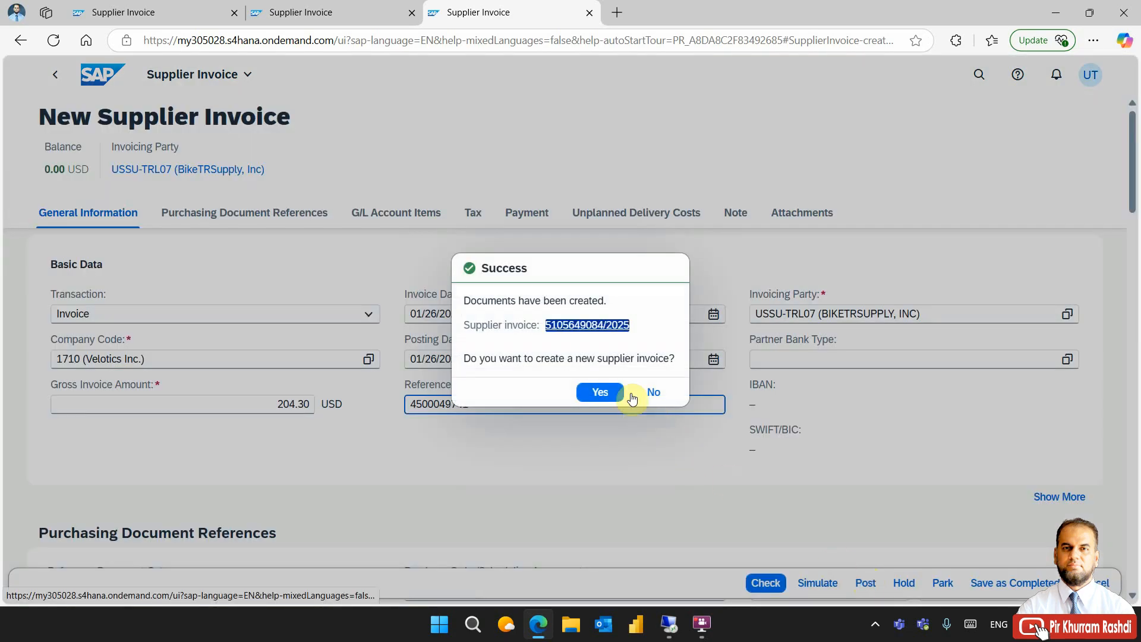
left_click(581, 324)
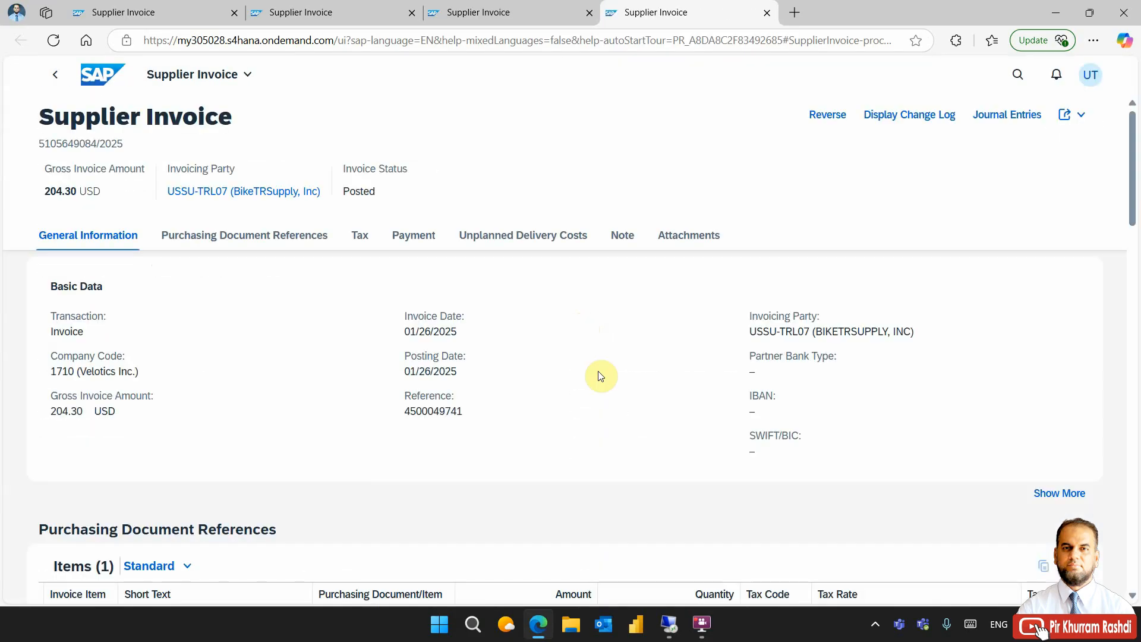
scroll(599, 374, "down", 3)
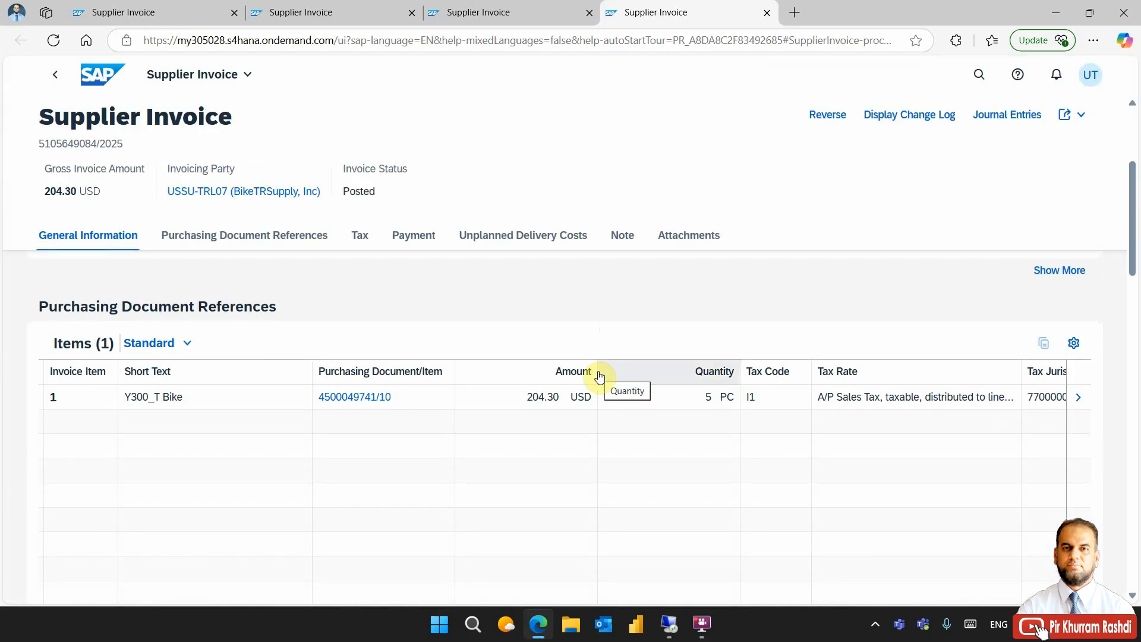
scroll(599, 376, "down", 5)
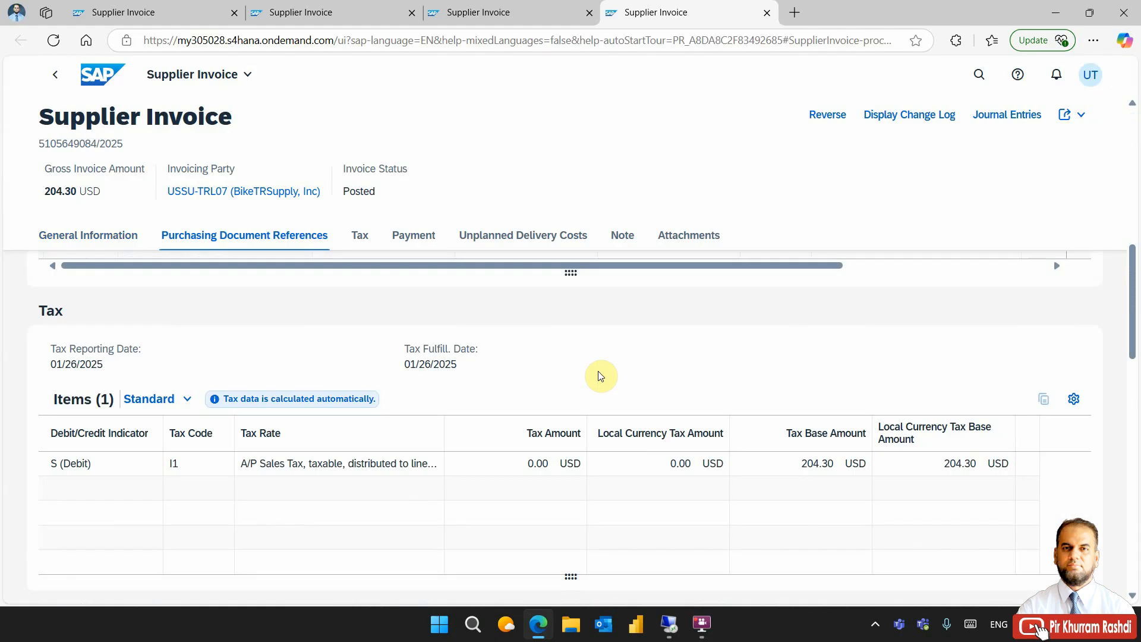
scroll(599, 374, "up", 8)
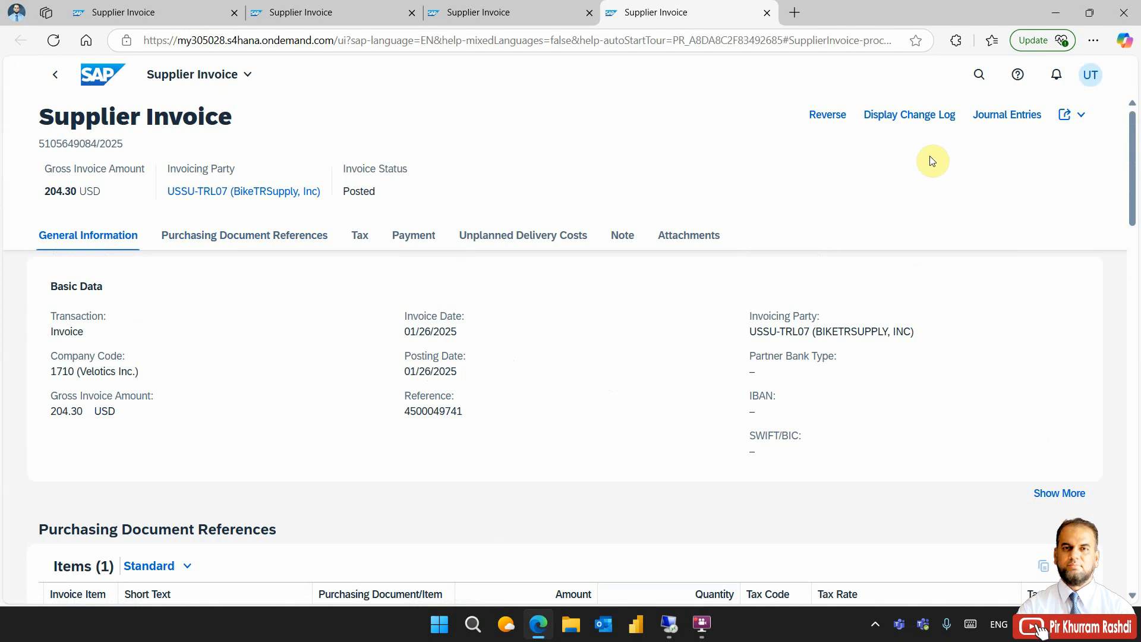
Step: Display the new invoice's journal entries in the process flow and compare its invoice receipt with the earlier credit memo
left_click(987, 125)
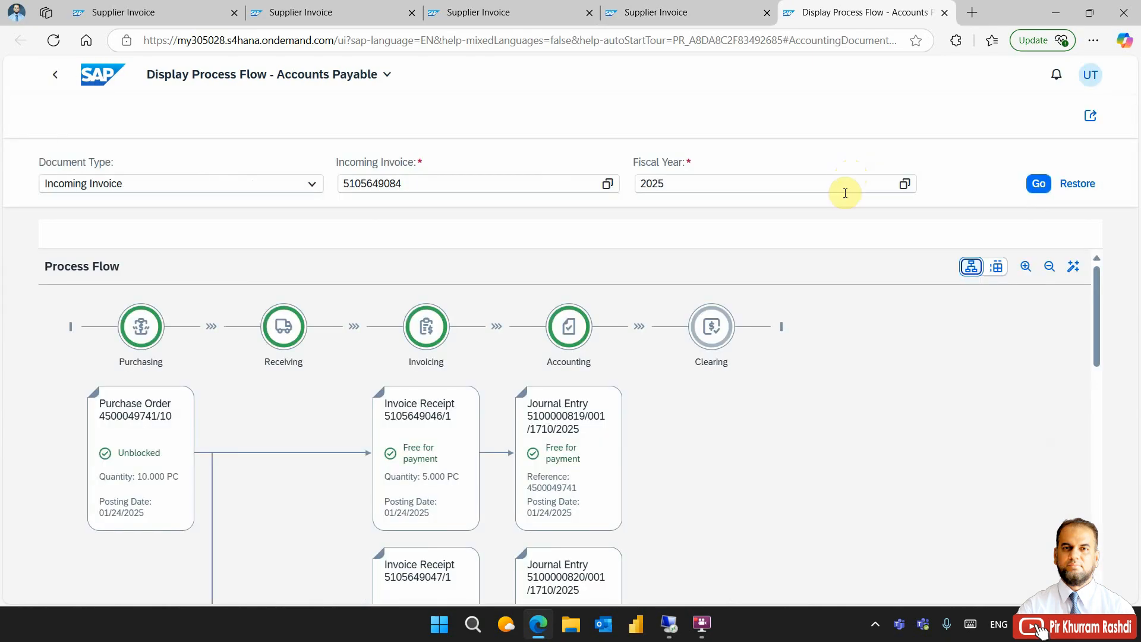
scroll(842, 408, "down", 4)
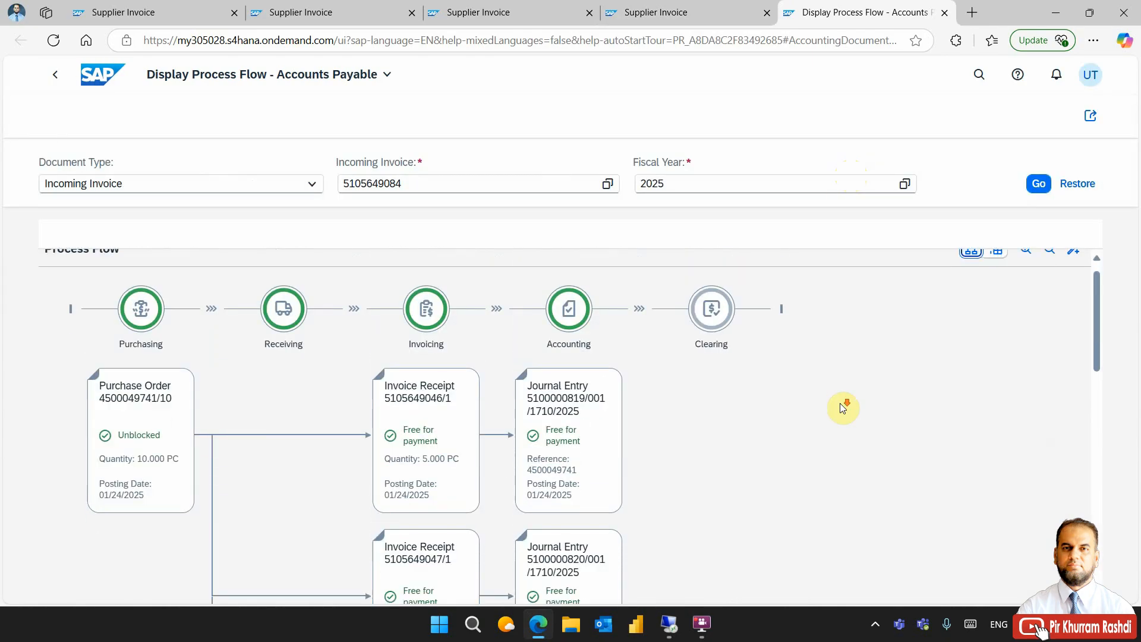
scroll(843, 408, "down", 4)
scroll(843, 408, "down", 5)
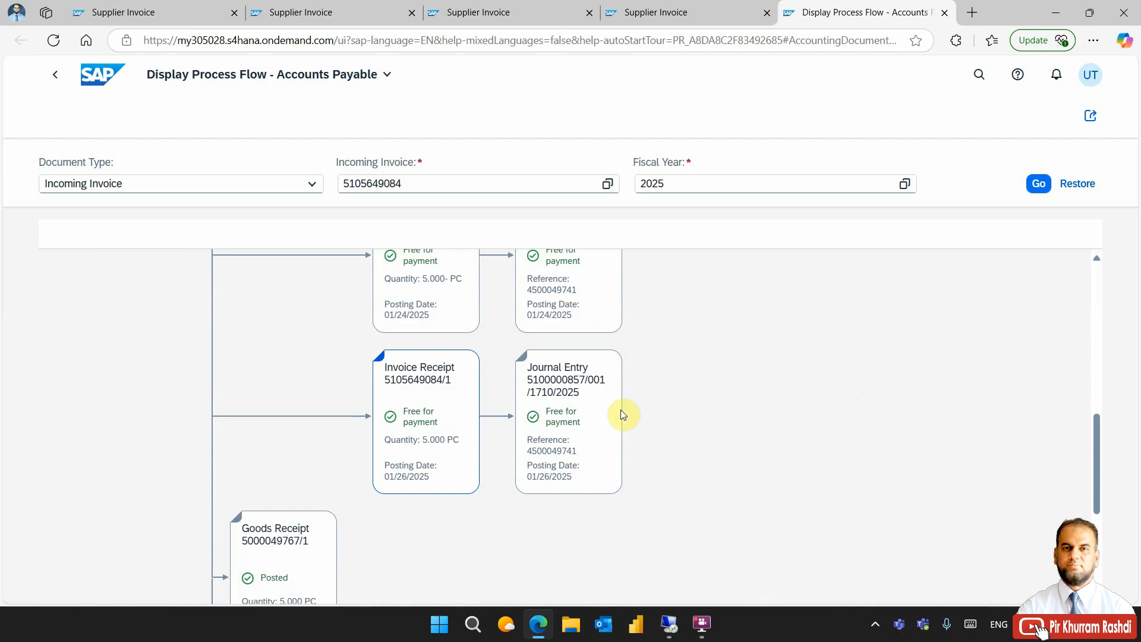
scroll(640, 409, "up", 4)
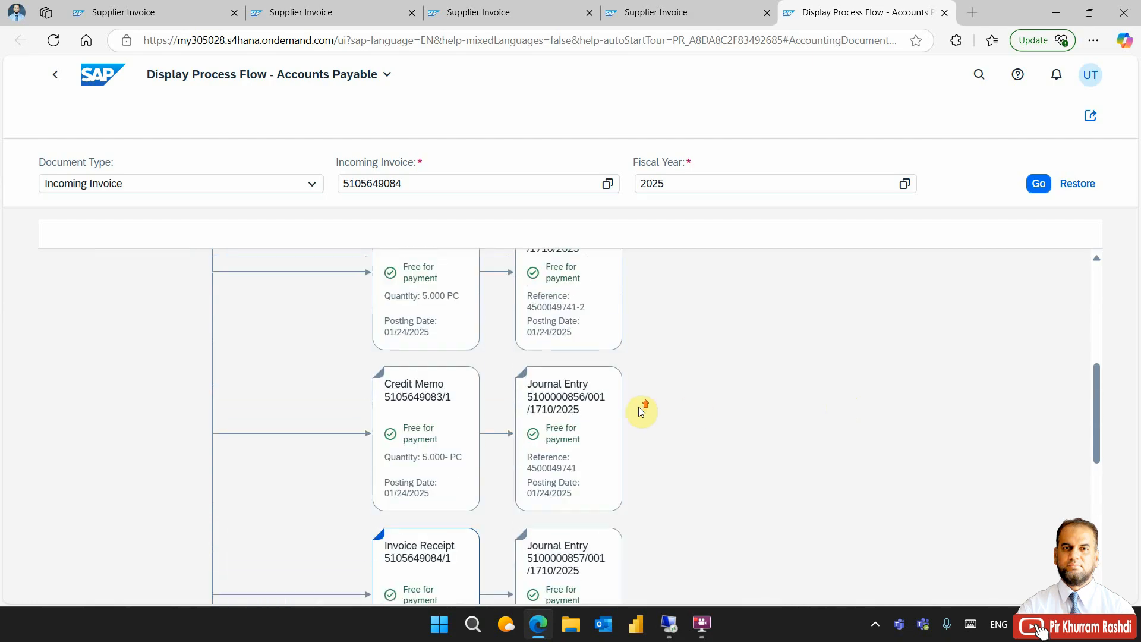
scroll(640, 410, "down", 3)
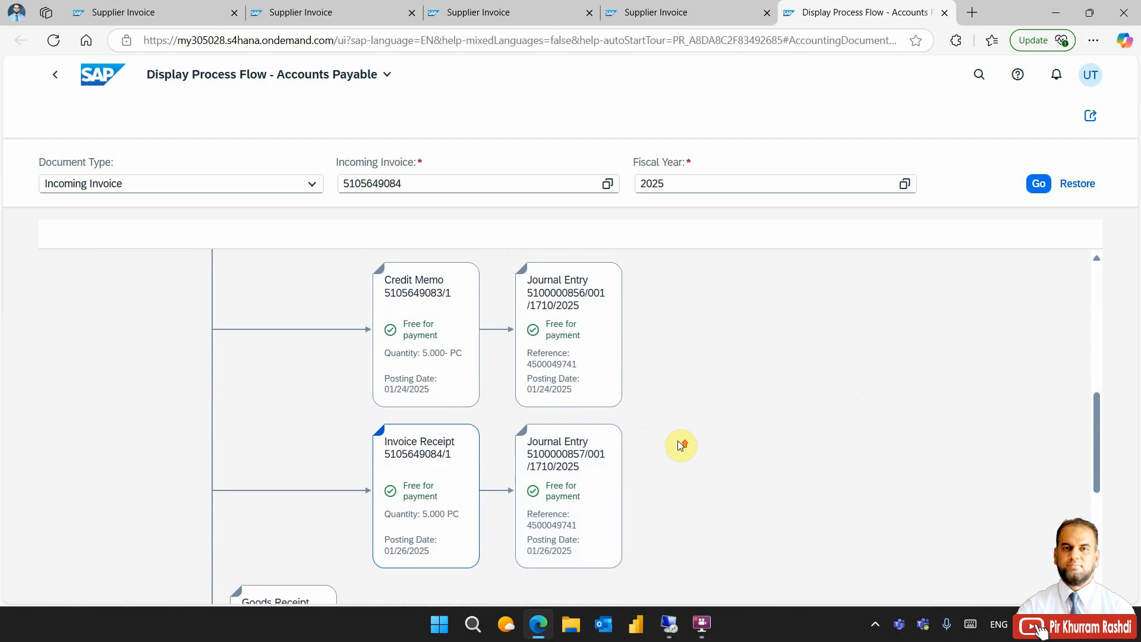
Step: Compare the journal entry details of the credit memo and of the new invoice receipt in the process flow
scroll(680, 445, "up", 3)
scroll(680, 444, "up", 4)
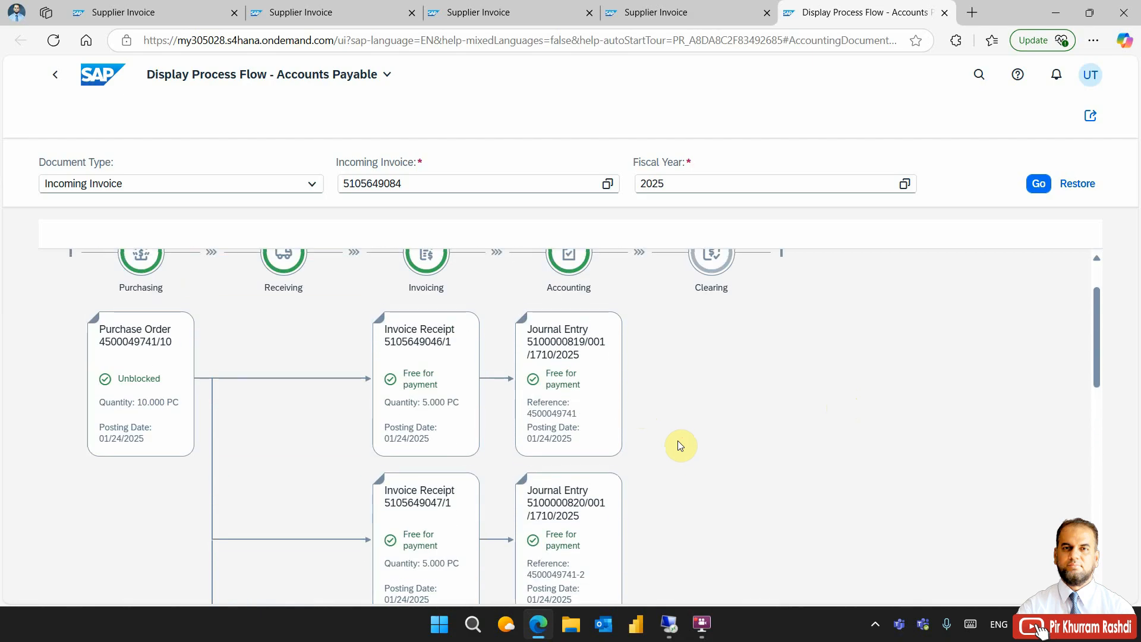
scroll(679, 445, "down", 5)
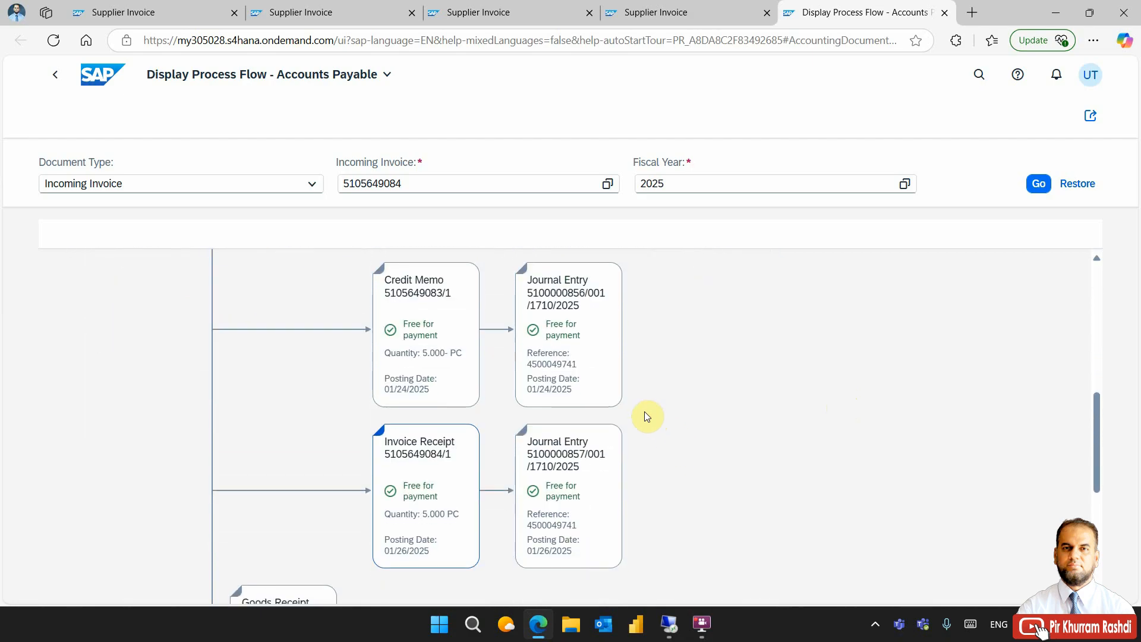
left_click(583, 354)
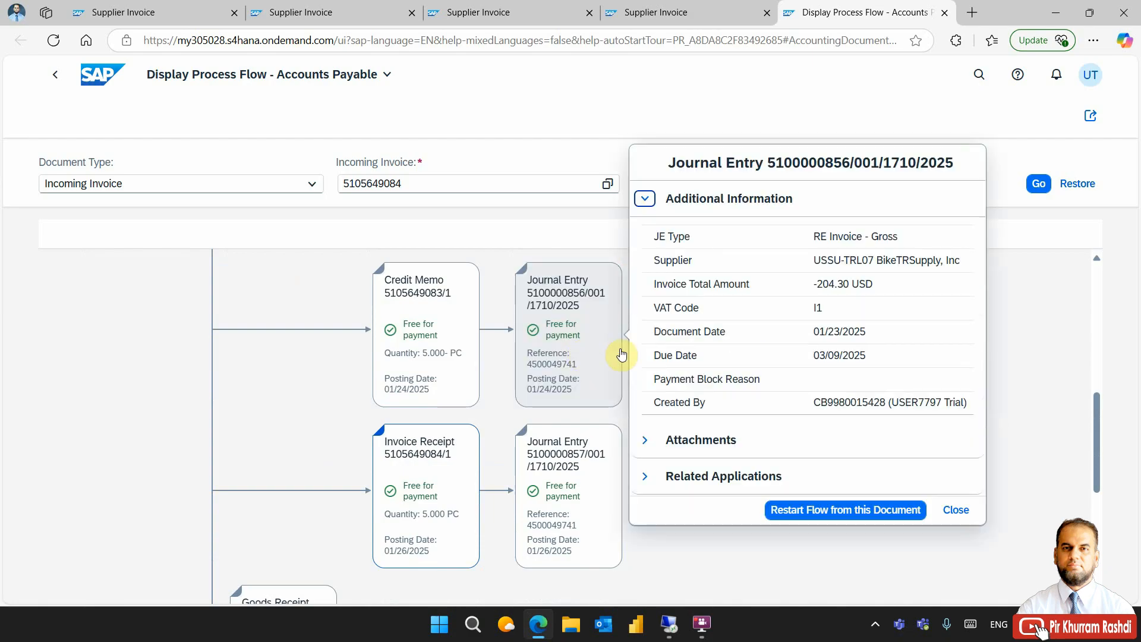
left_click(955, 512)
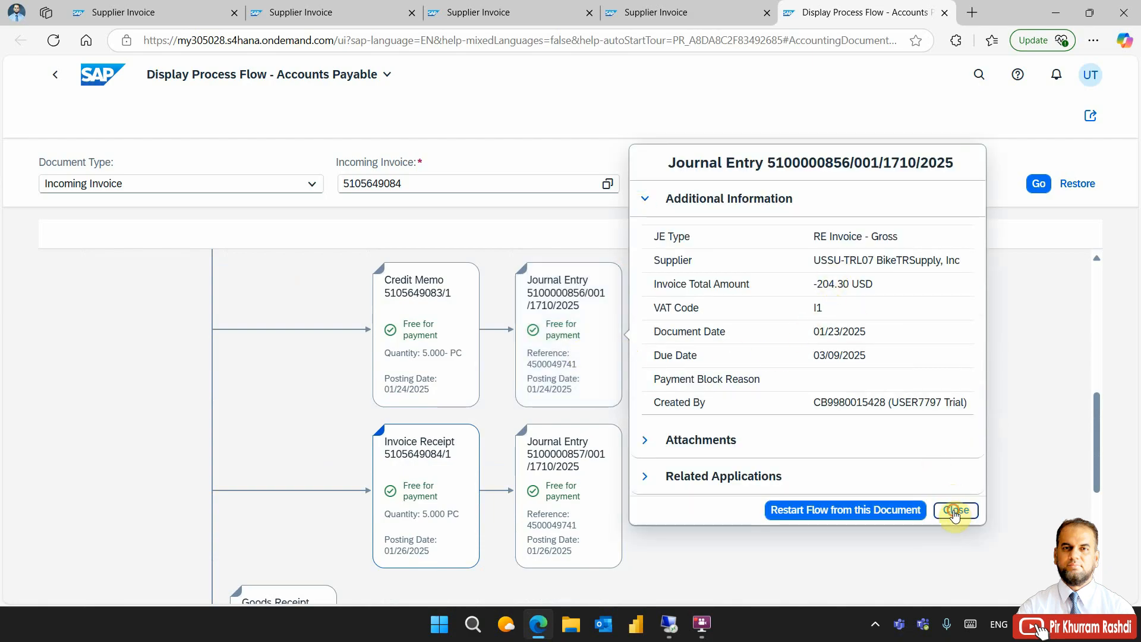
left_click(580, 511)
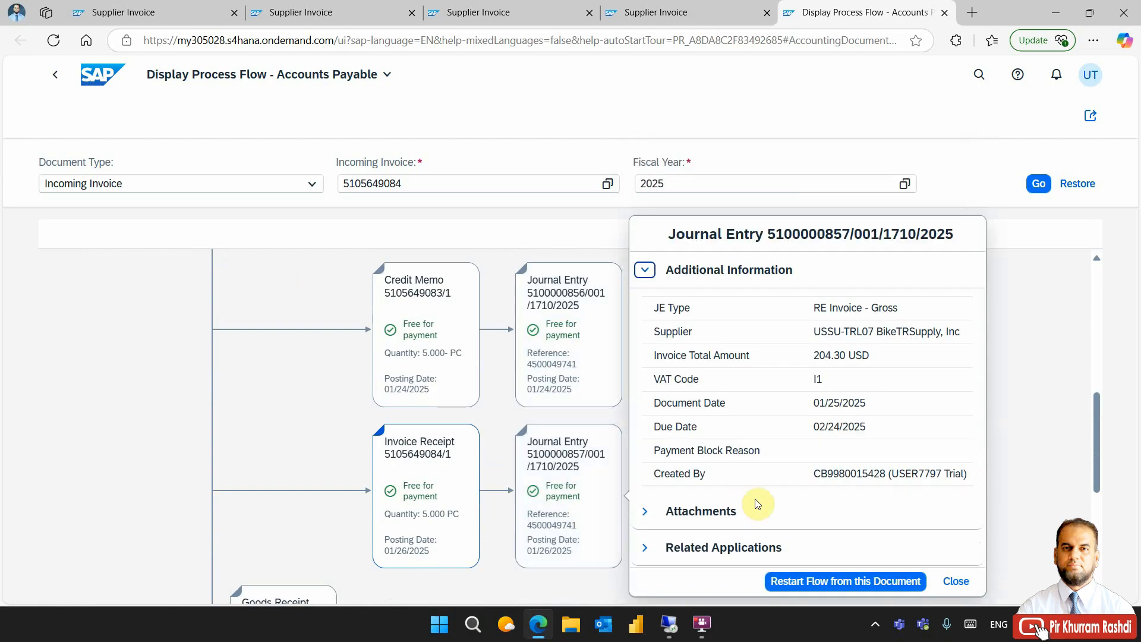
left_click(947, 582)
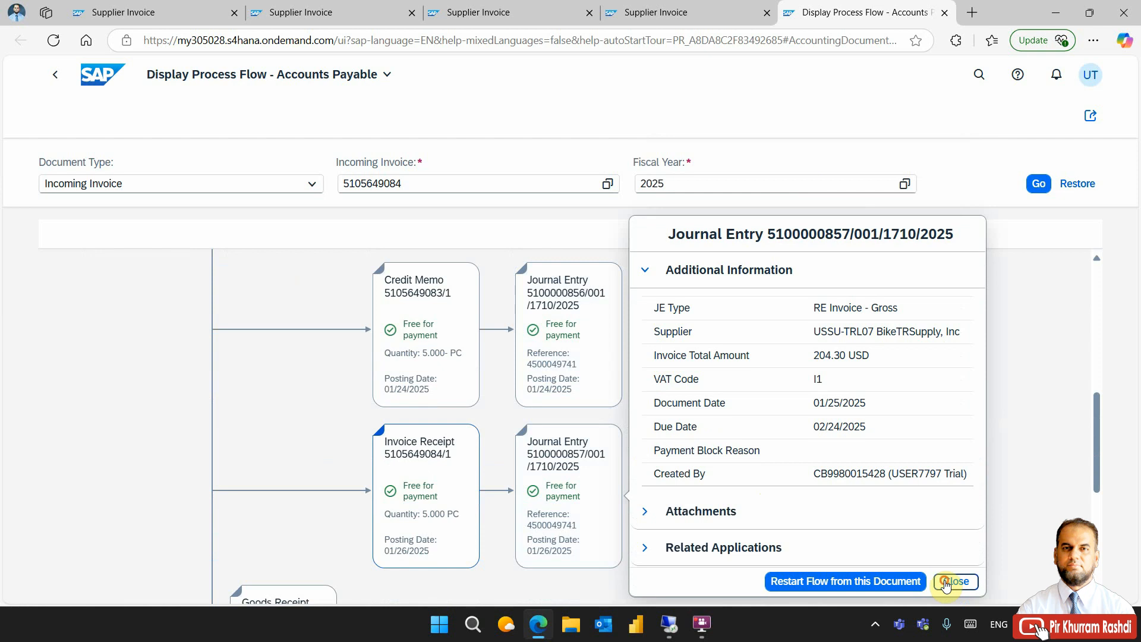
Step: Open the Supplier Invoices List among the Procurement apps and enter the copied purchase order number as the reference filter
left_click(102, 86)
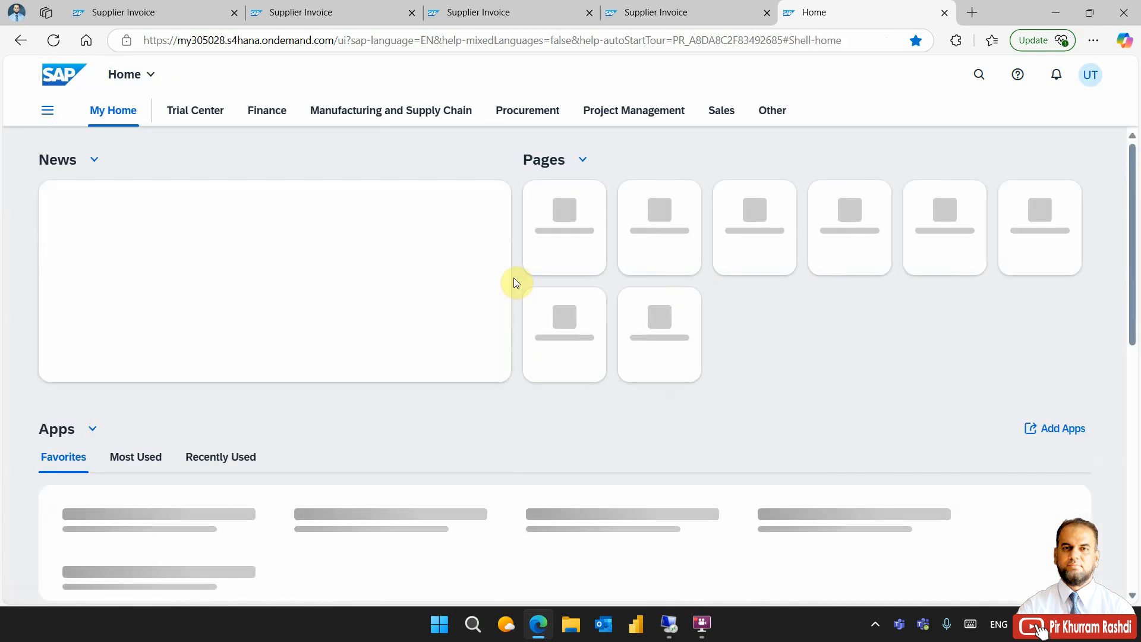
left_click(523, 111)
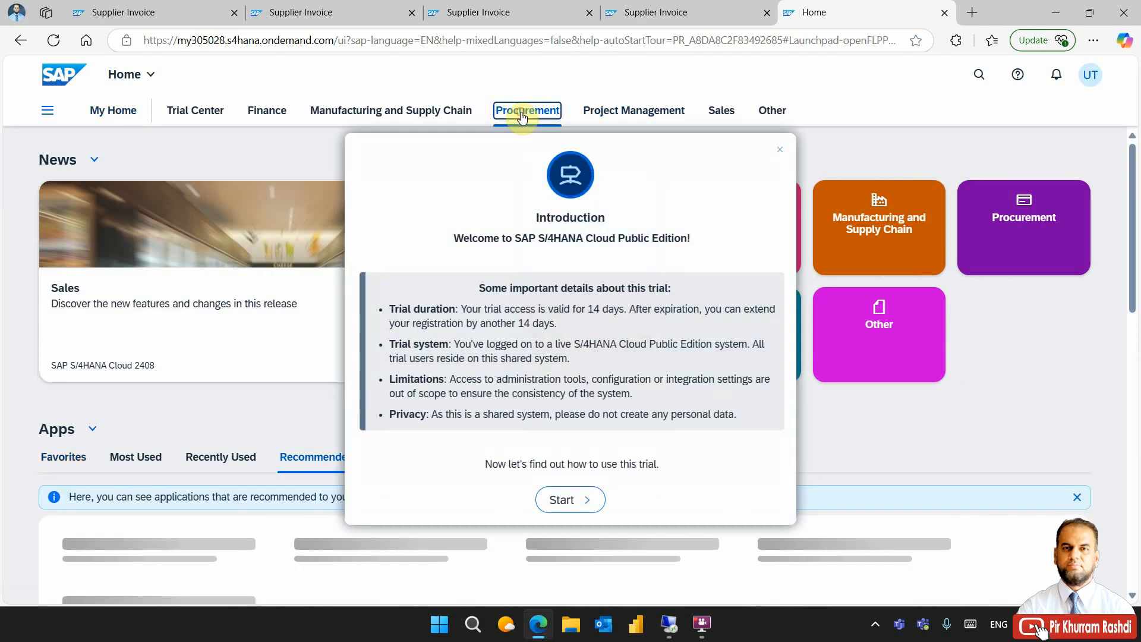
left_click(779, 149)
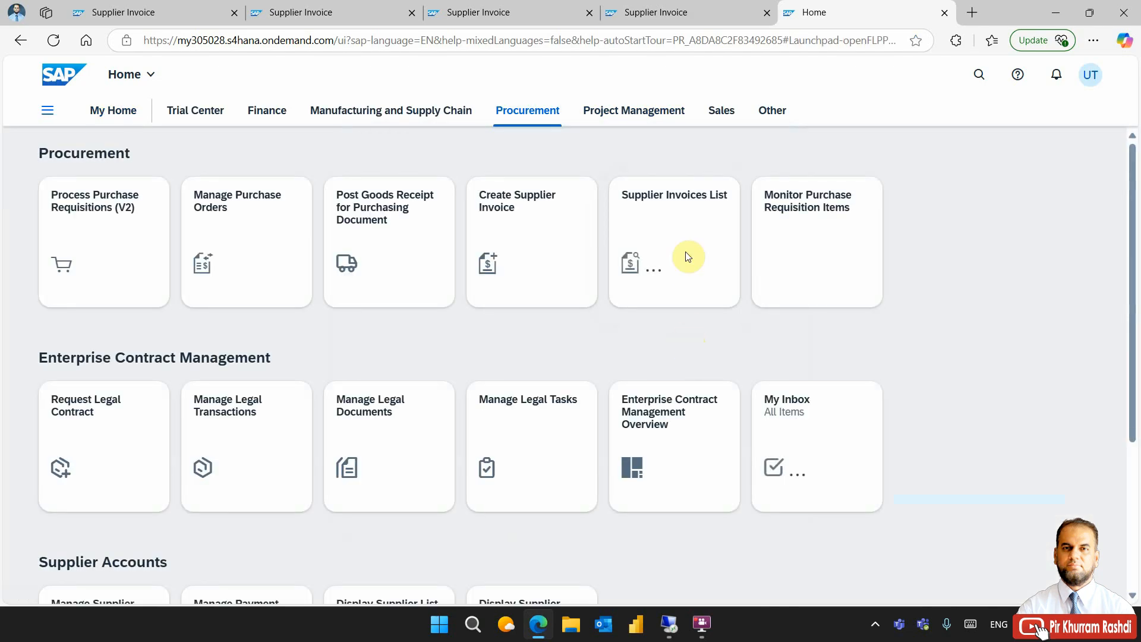
left_click(688, 217)
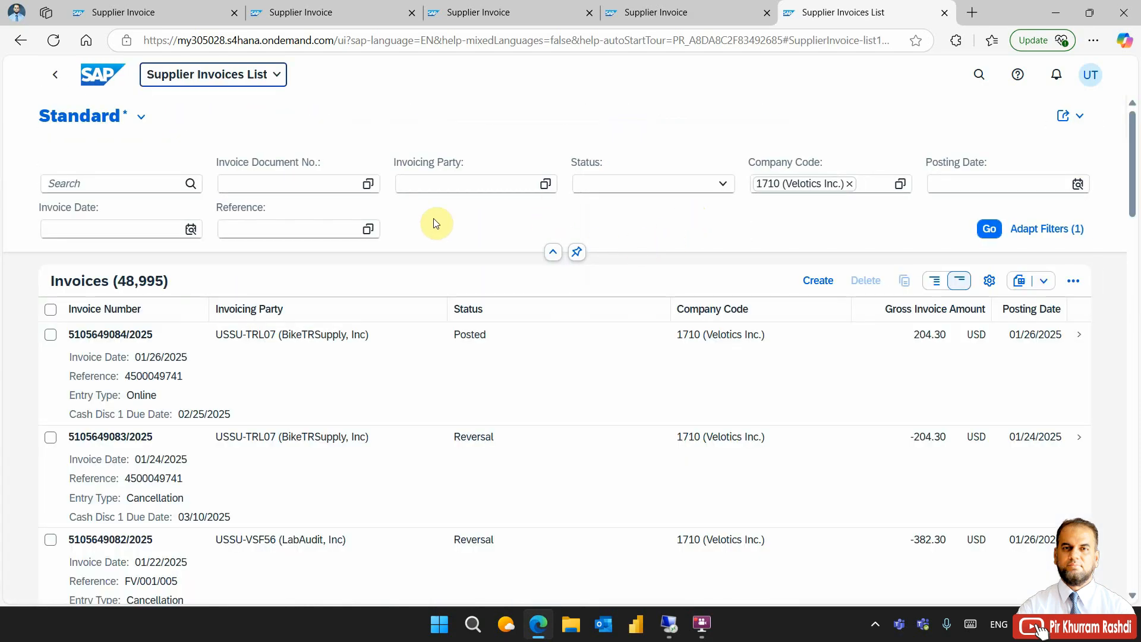
left_click(255, 228)
key("ctrl+v")
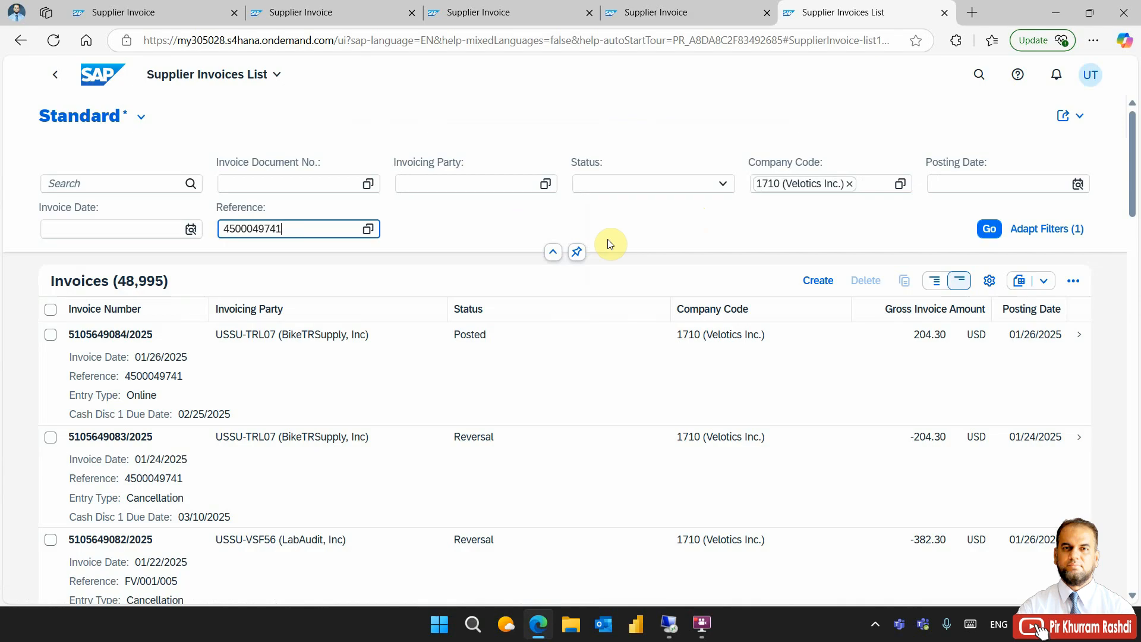
left_click(368, 229)
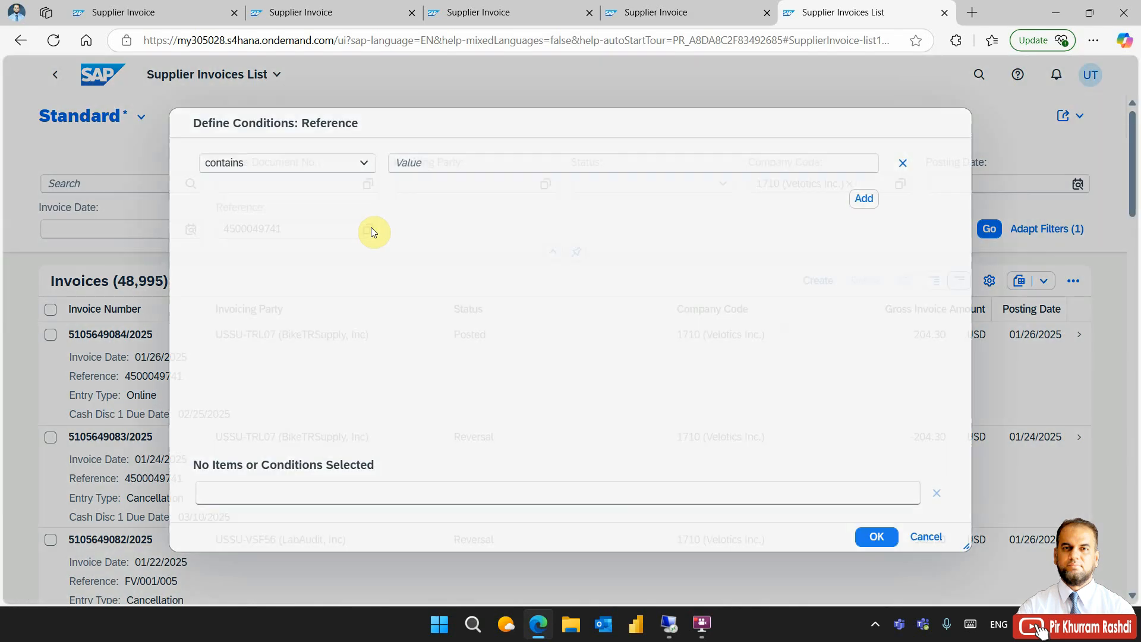
left_click(941, 536)
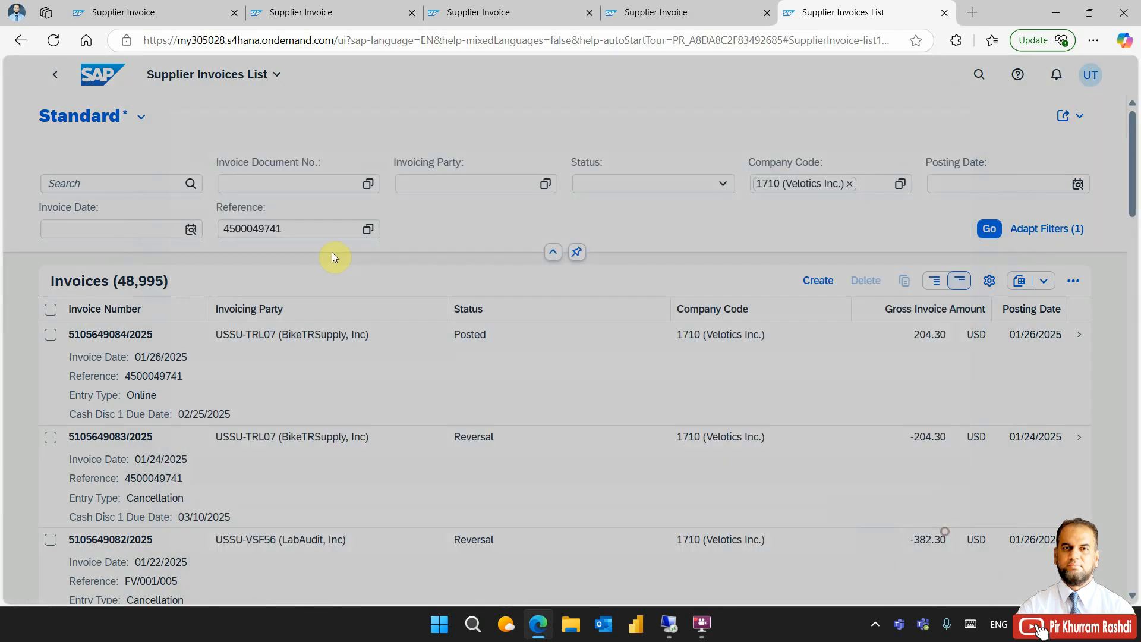
Step: Start a new supplier invoice without the existing draft data and assign the copied purchase order number to it
left_click(103, 74)
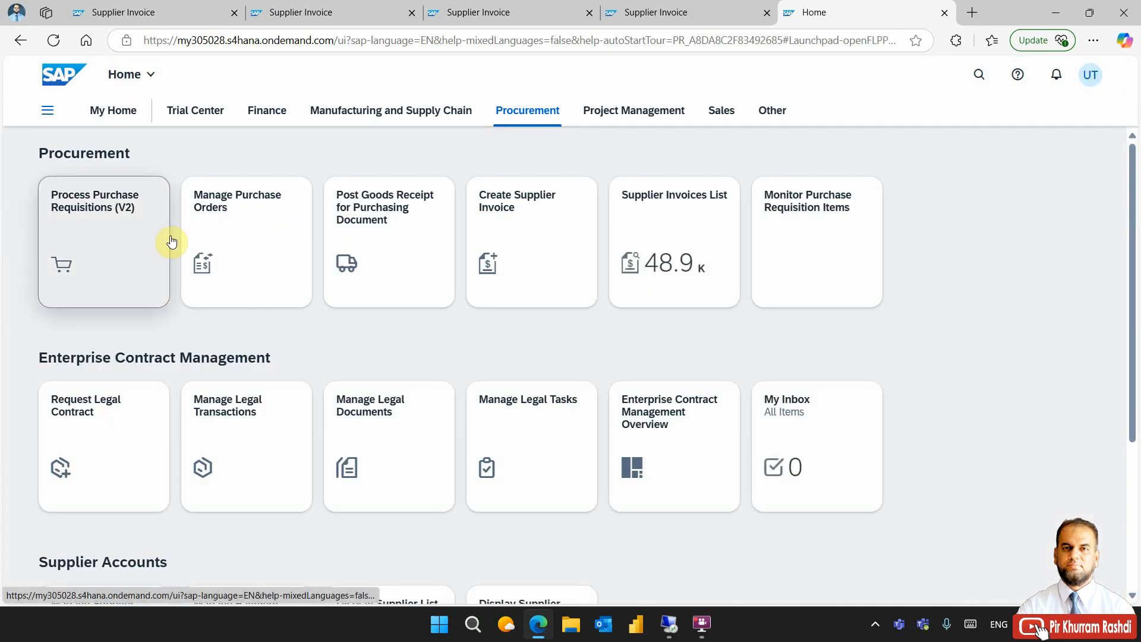
left_click(547, 235)
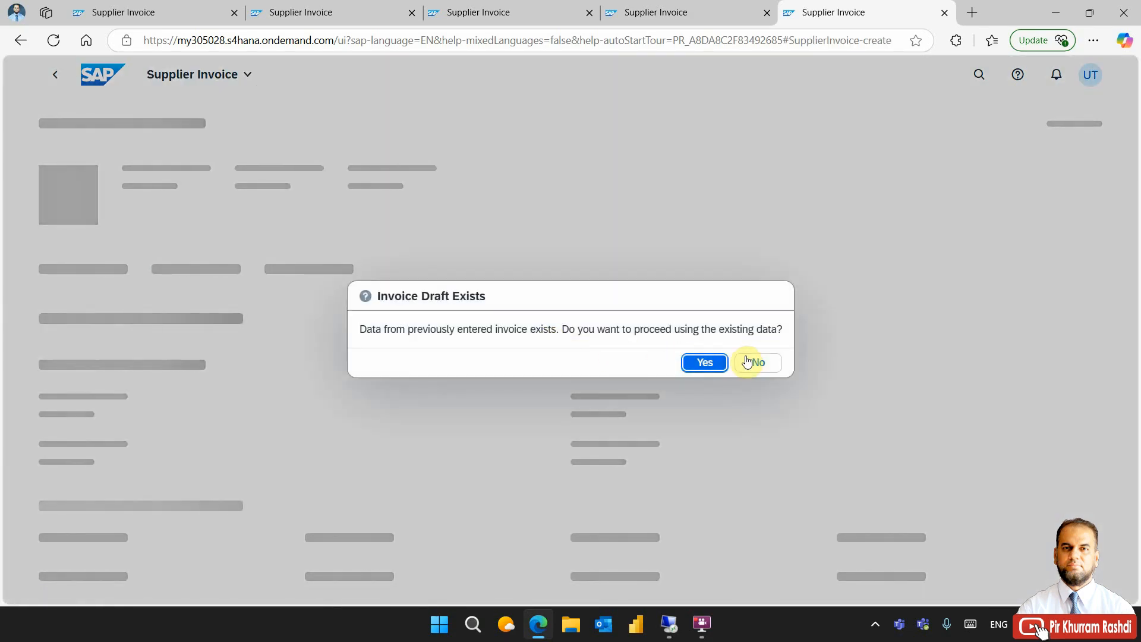
left_click(750, 360)
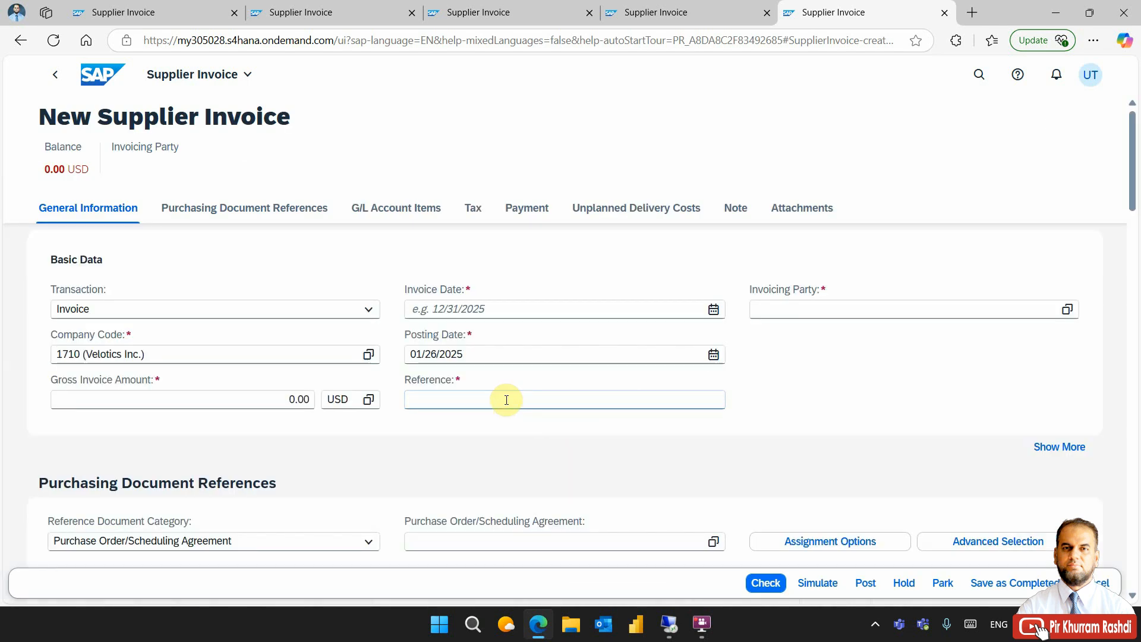
left_click(435, 540)
key("ctrl+v")
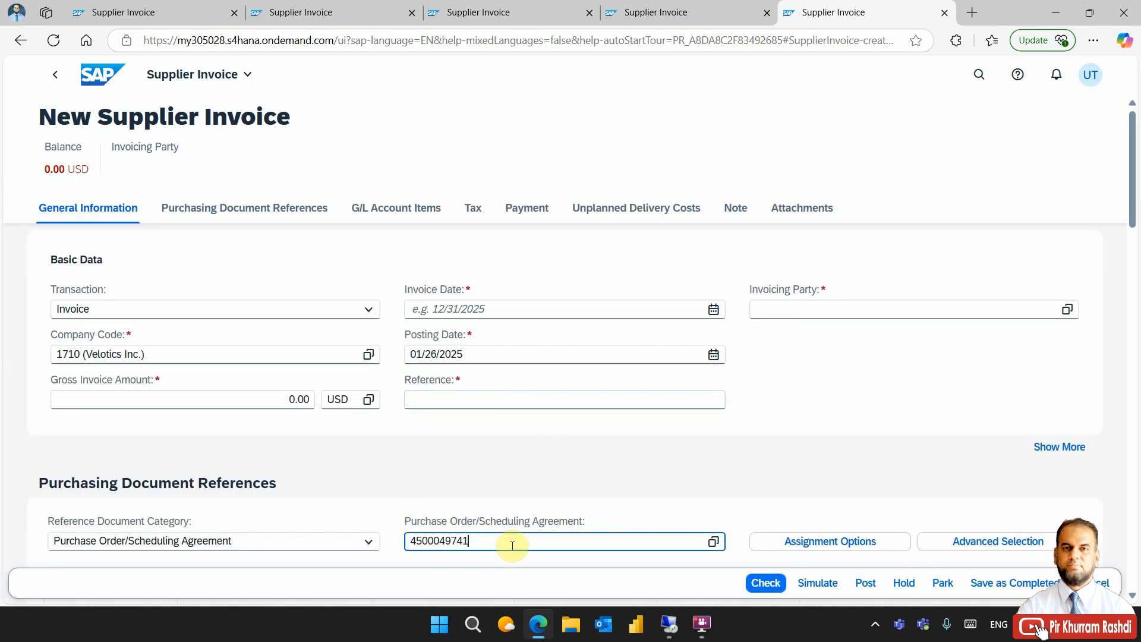
left_click(594, 585)
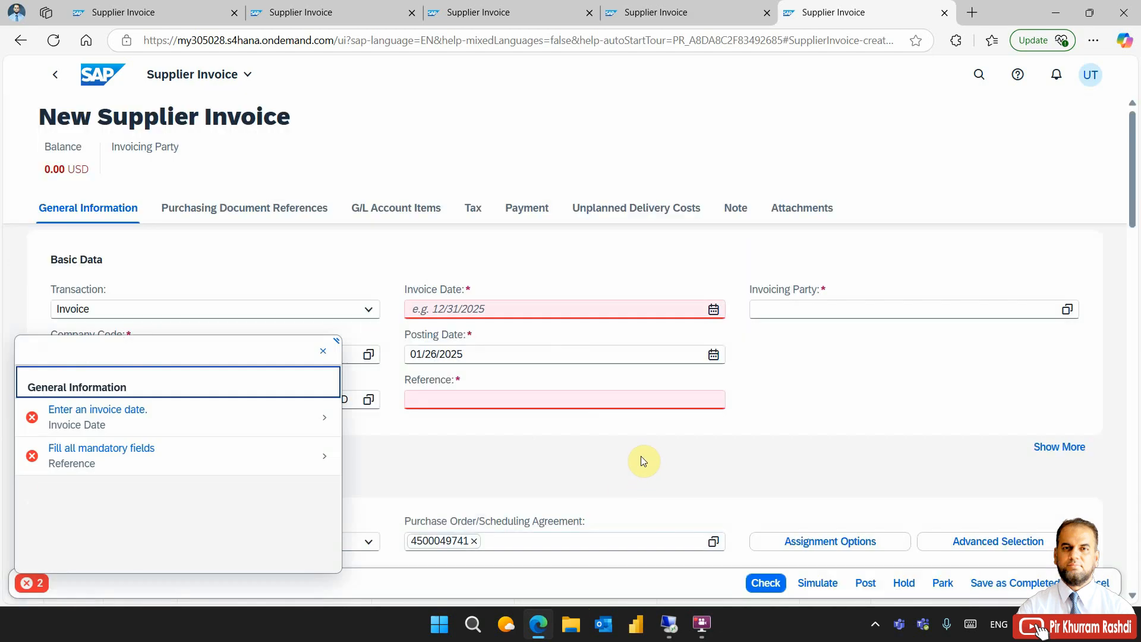
Step: Set the invoice date to 01/26/2025 and enter the copied purchase order number as the reference of the new invoice
left_click(713, 310)
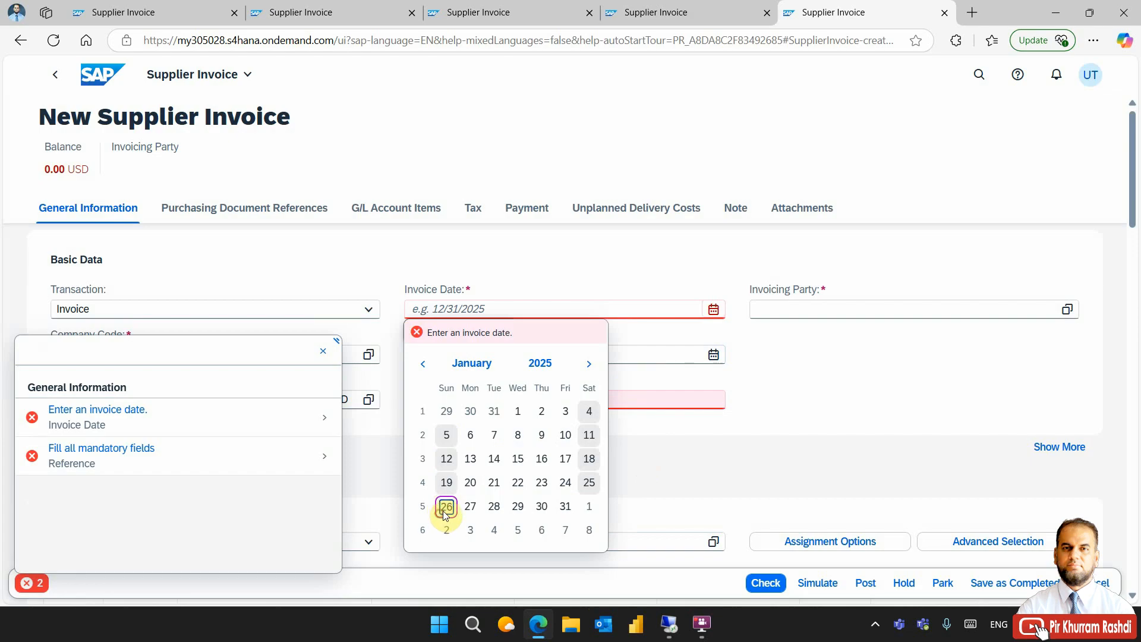
left_click(446, 508)
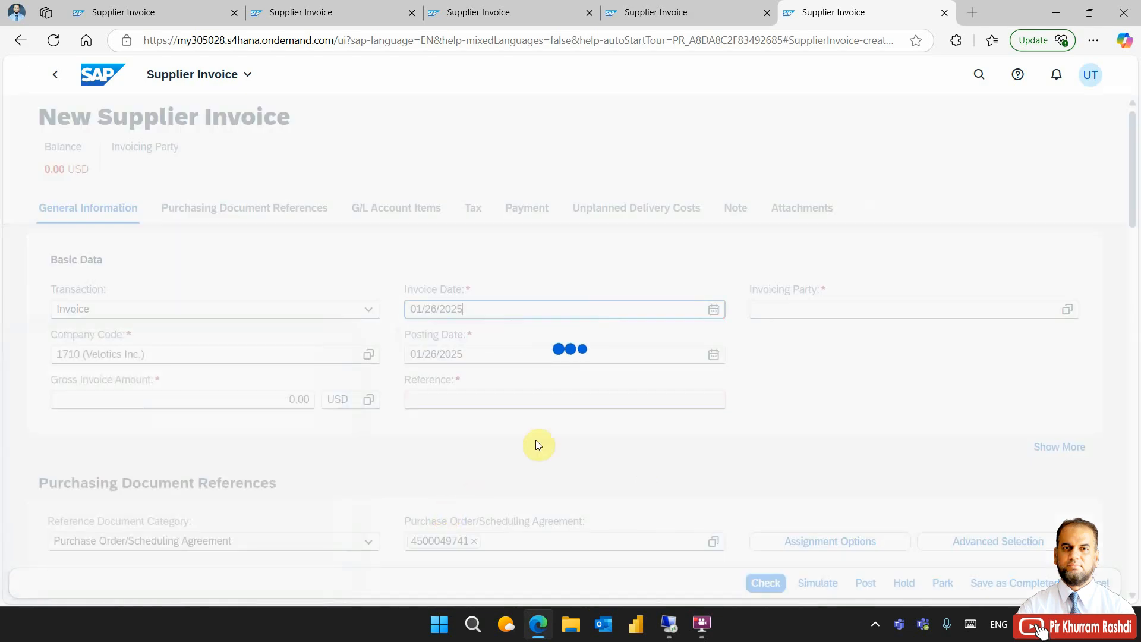
left_click(617, 403)
key("ctrl+v")
left_click(762, 406)
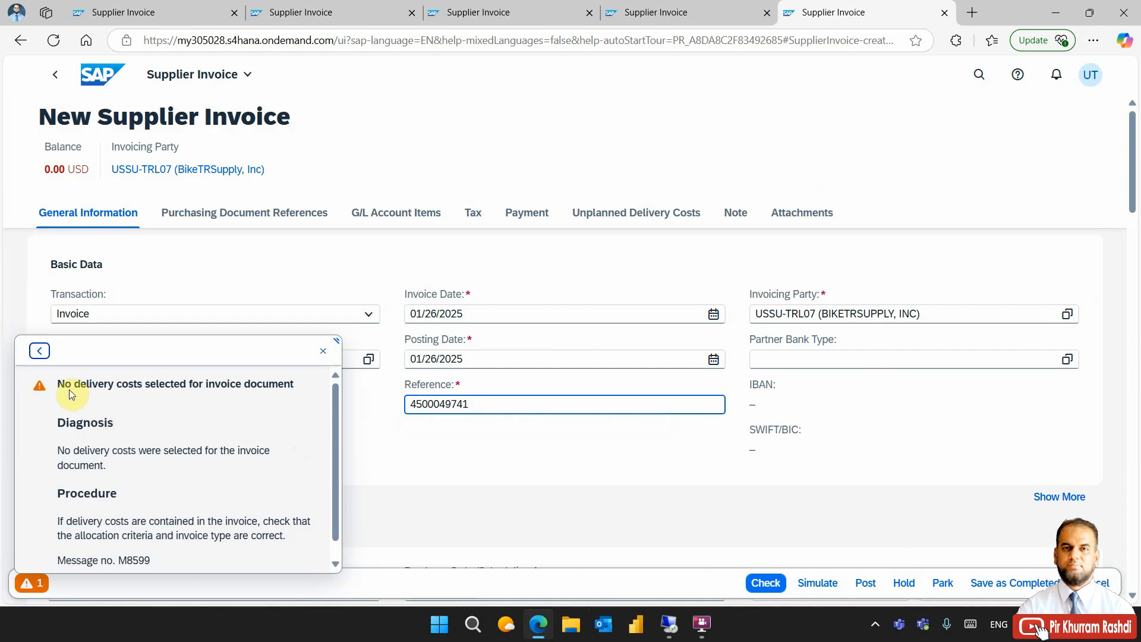
Step: Read the delivery costs warning, close it and check the balance of the new supplier invoice
left_click_drag(65, 384, 275, 470)
scroll(275, 470, "down", 1)
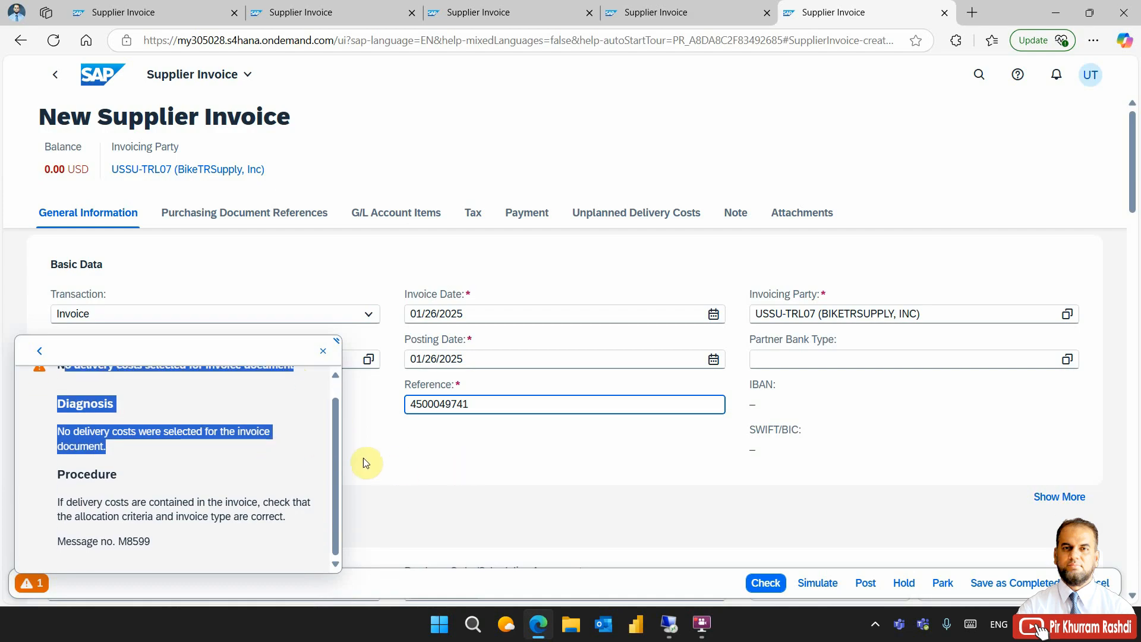
left_click(321, 350)
left_click_drag(46, 168, 94, 170)
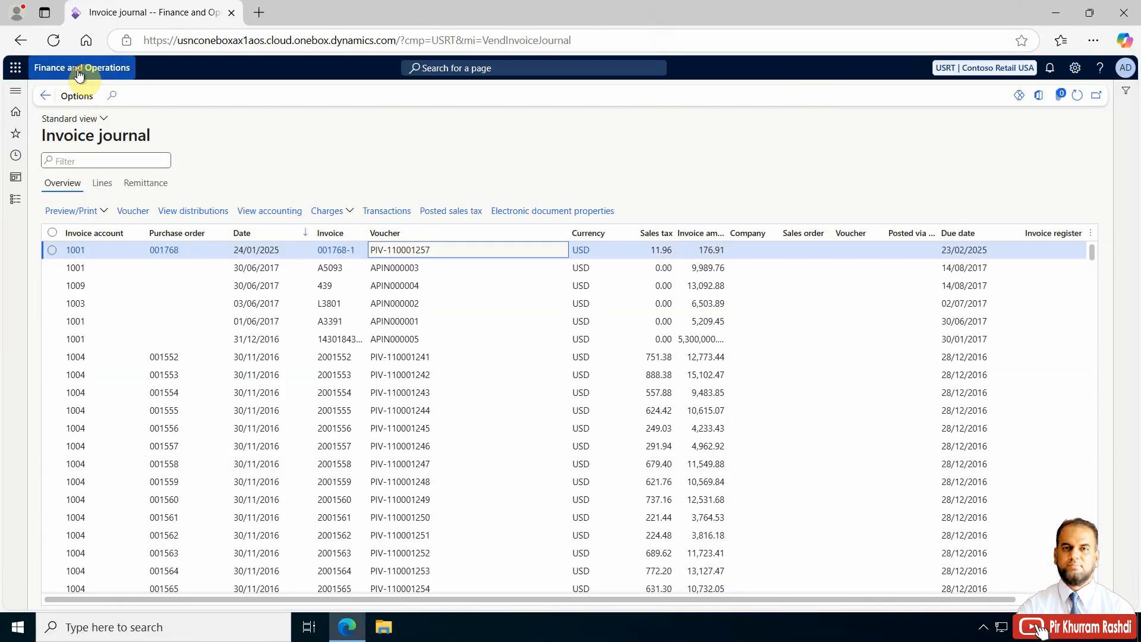
Step: Switch to Dynamics 365 Finance and Operations and open the Invoice journal under the Accounts payable invoice inquiries
left_click(79, 74)
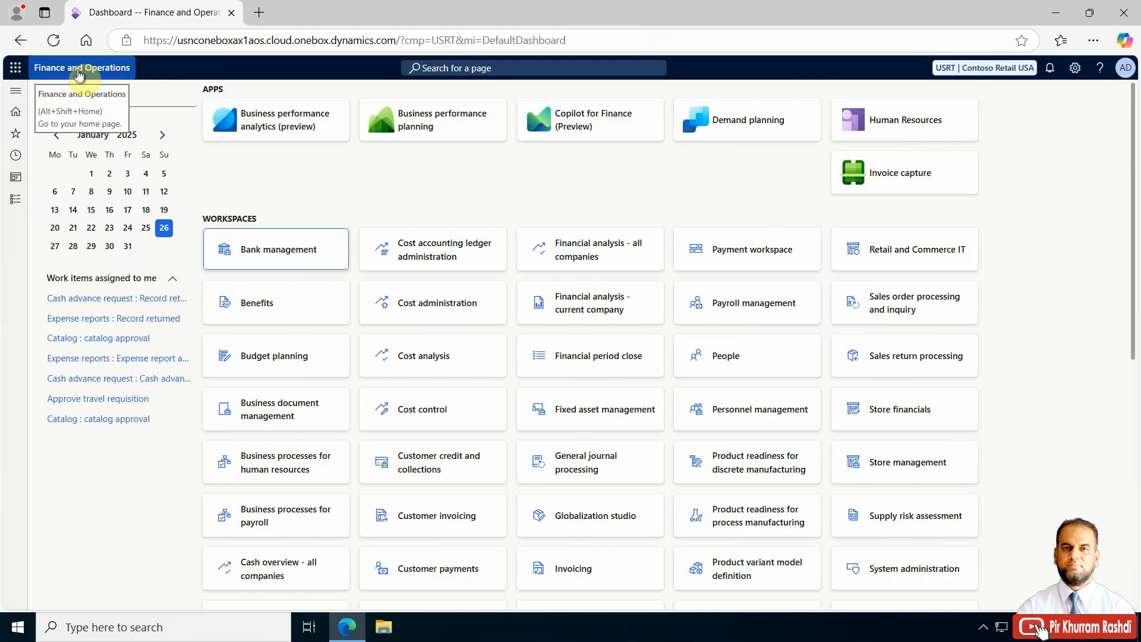
left_click(17, 200)
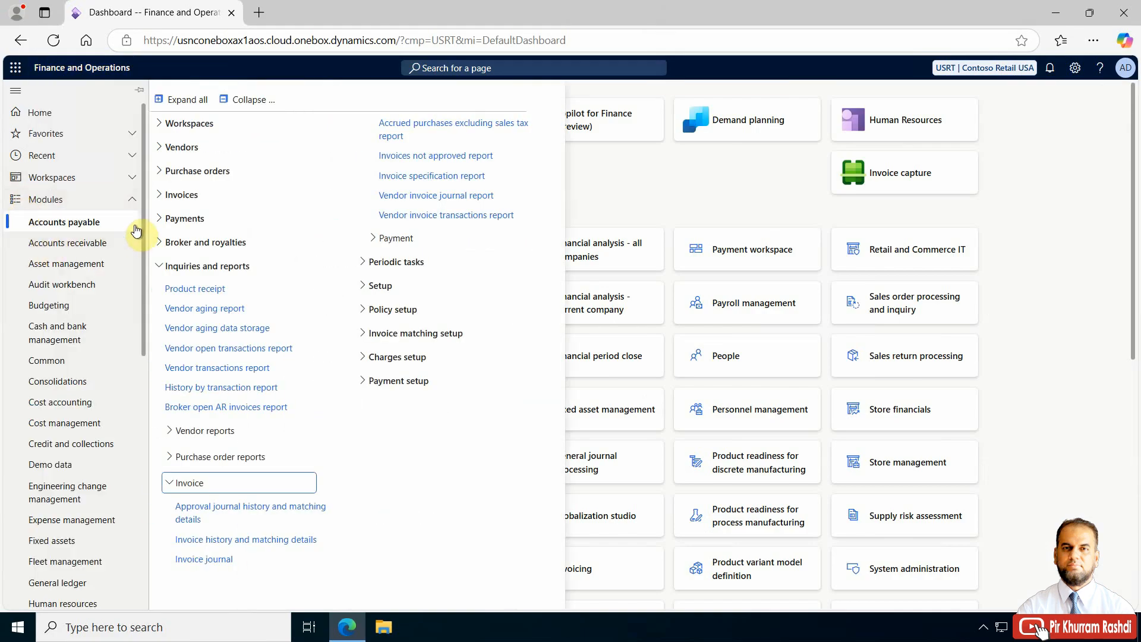
left_click(208, 561)
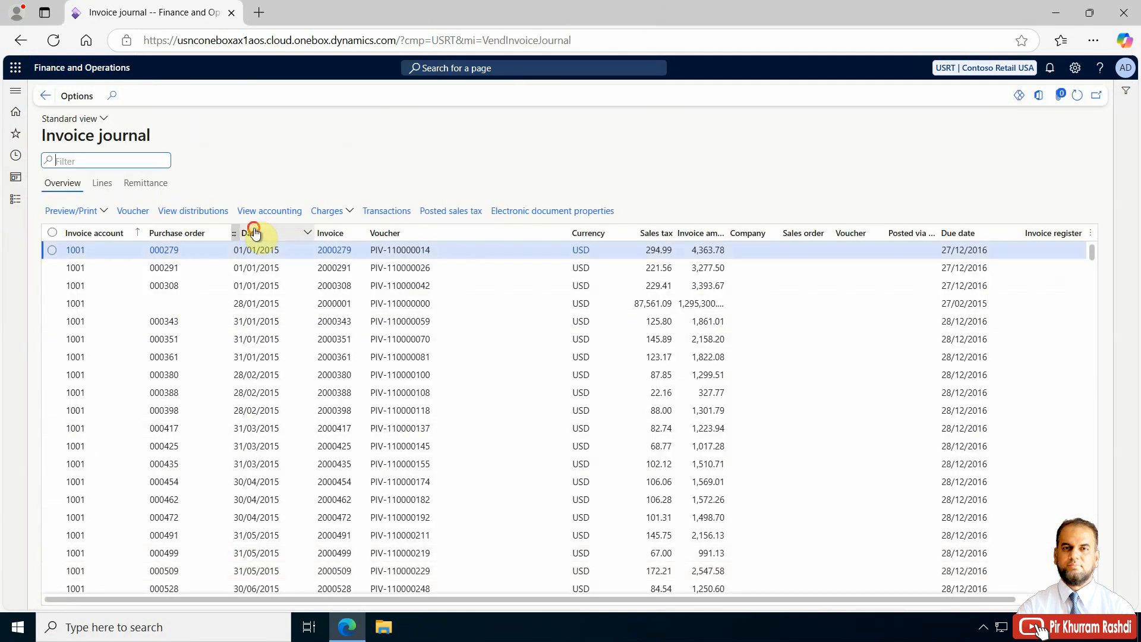
Step: Sort the invoice journal by newest date, select the 24/01/2025 invoice, widen the Invoice column and copy the purchase order number
left_click(255, 232)
left_click(263, 269)
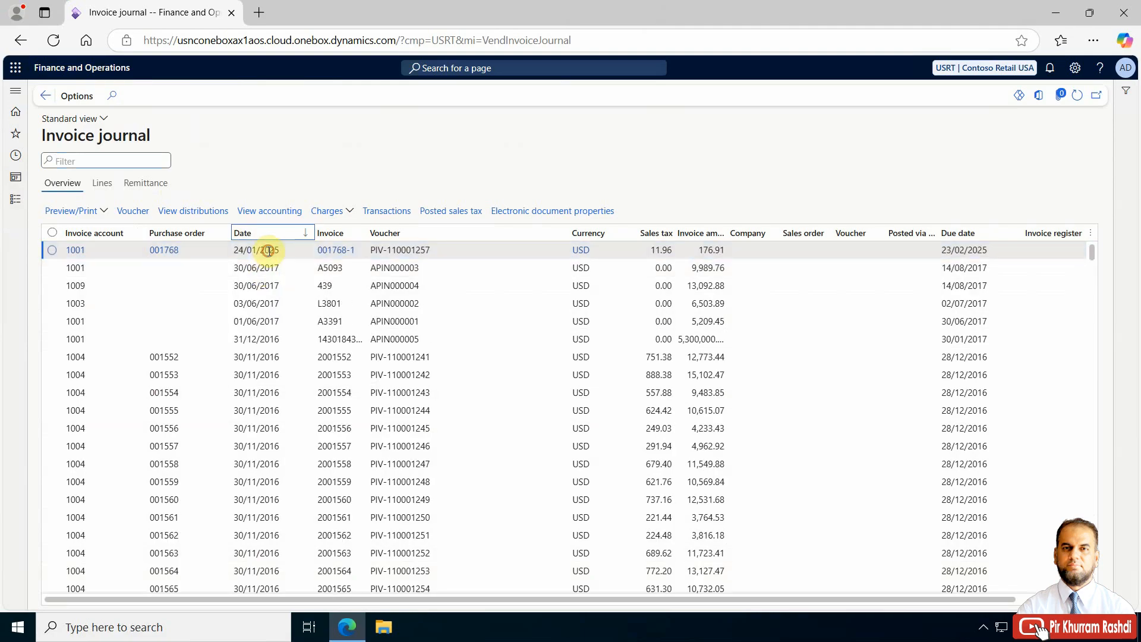
left_click(269, 250)
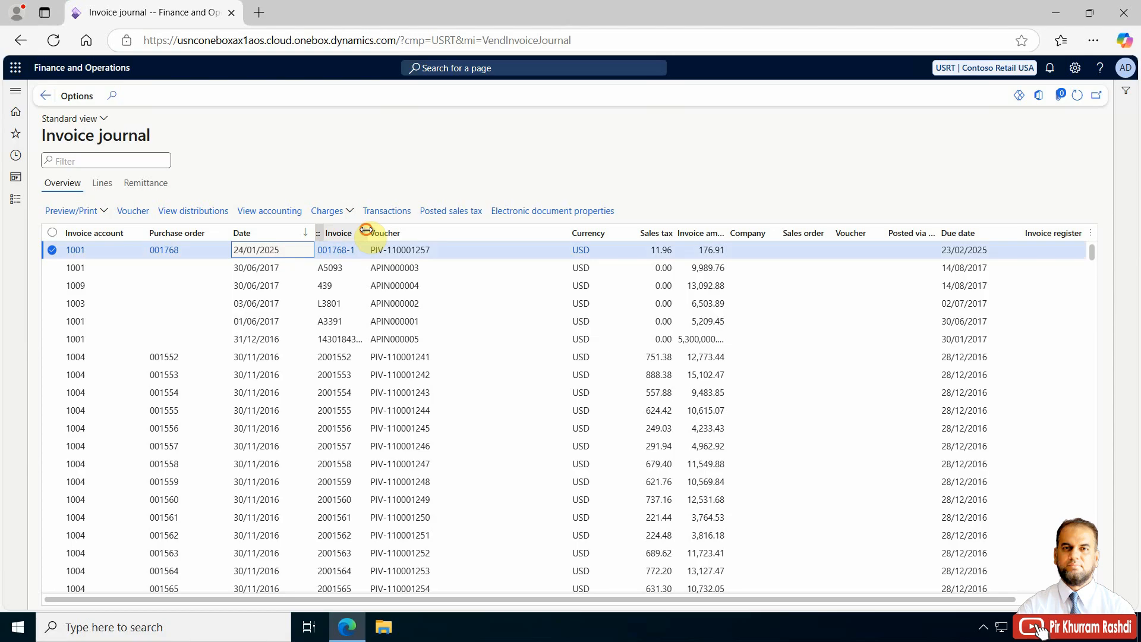
left_click_drag(367, 232, 419, 232)
left_click(152, 251)
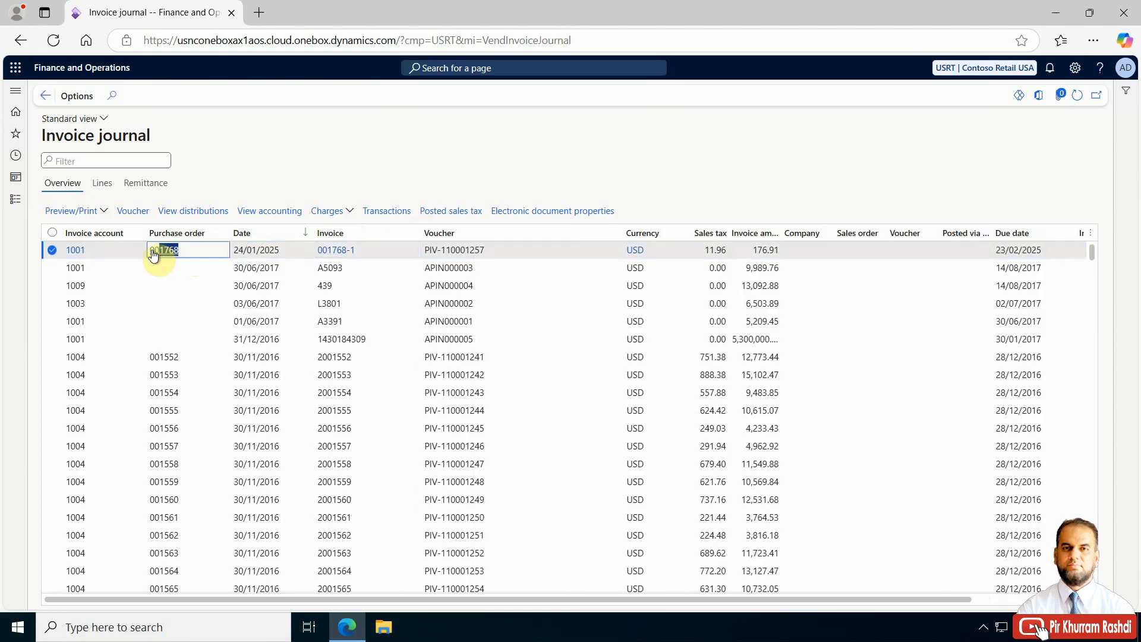
right_click(150, 249)
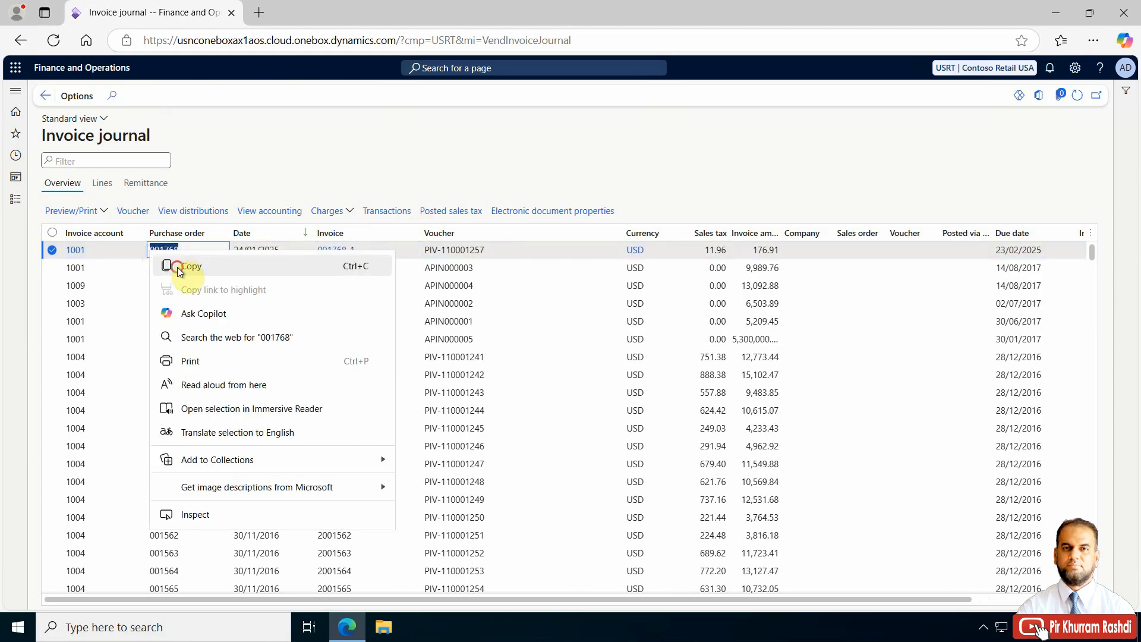
left_click(177, 264)
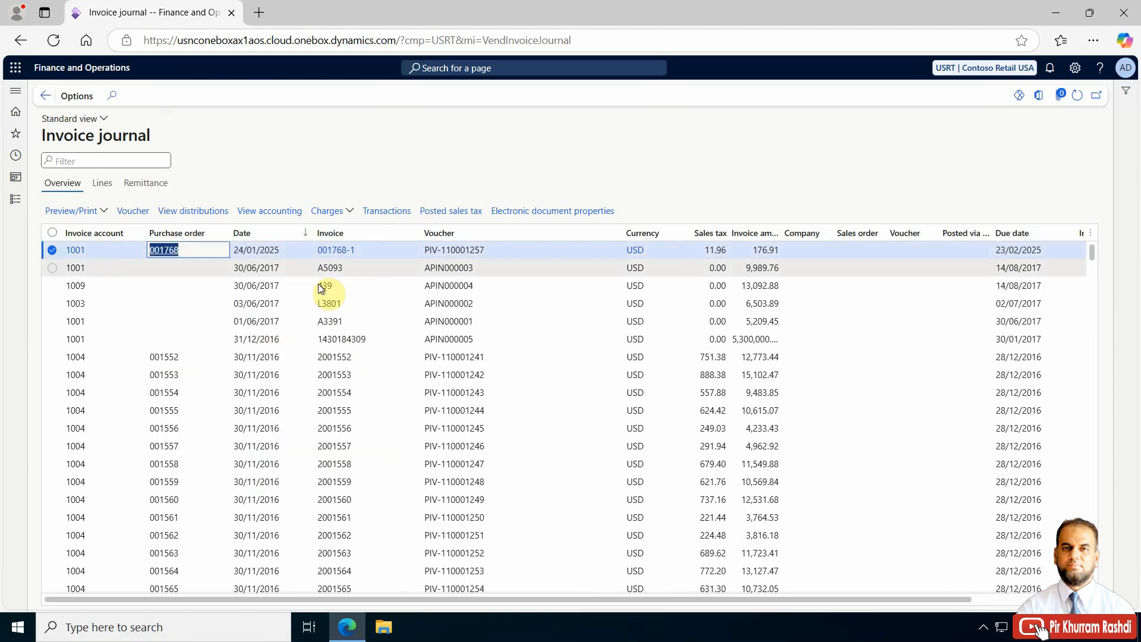
Step: Try to reverse the selected invoice's voucher using the existing dates and the reason comment "Wrong entry"
left_click(135, 212)
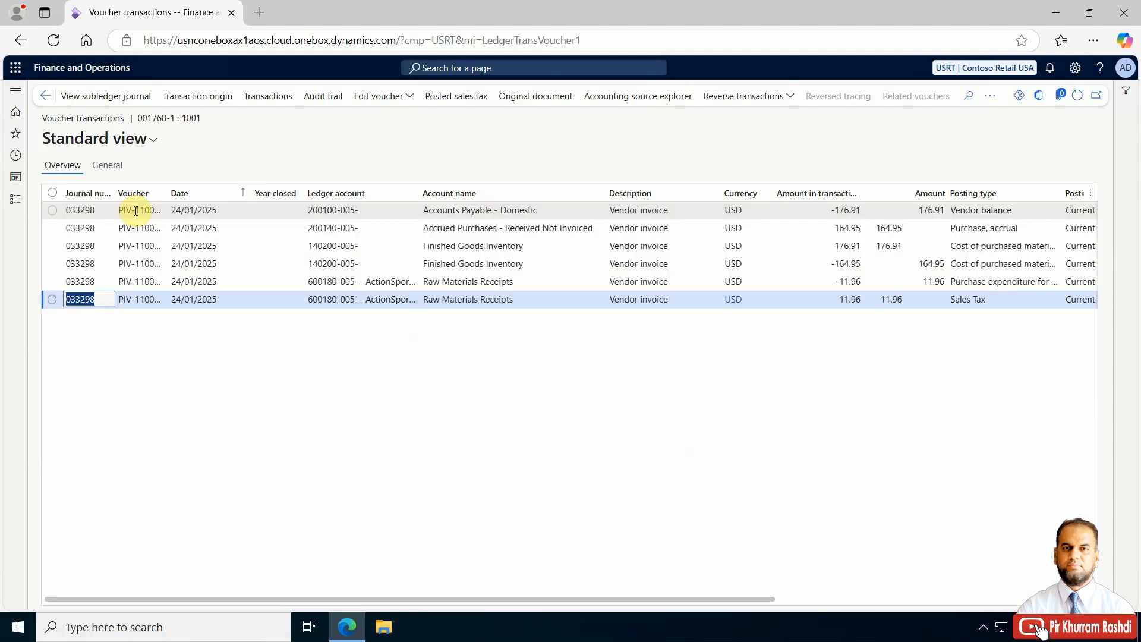
left_click(785, 101)
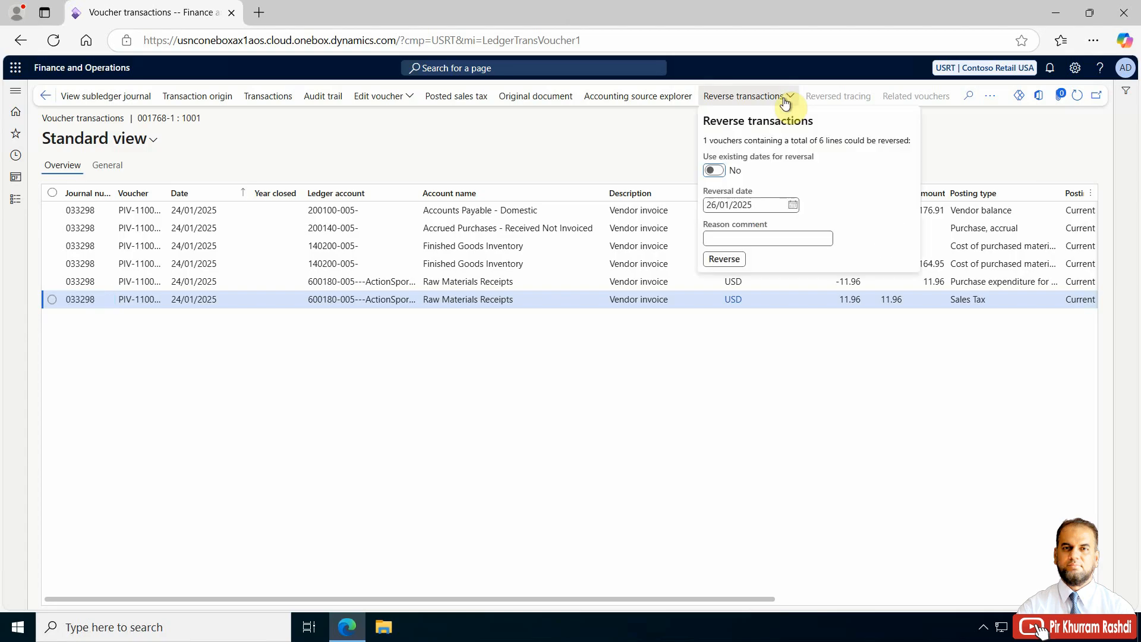
left_click(713, 170)
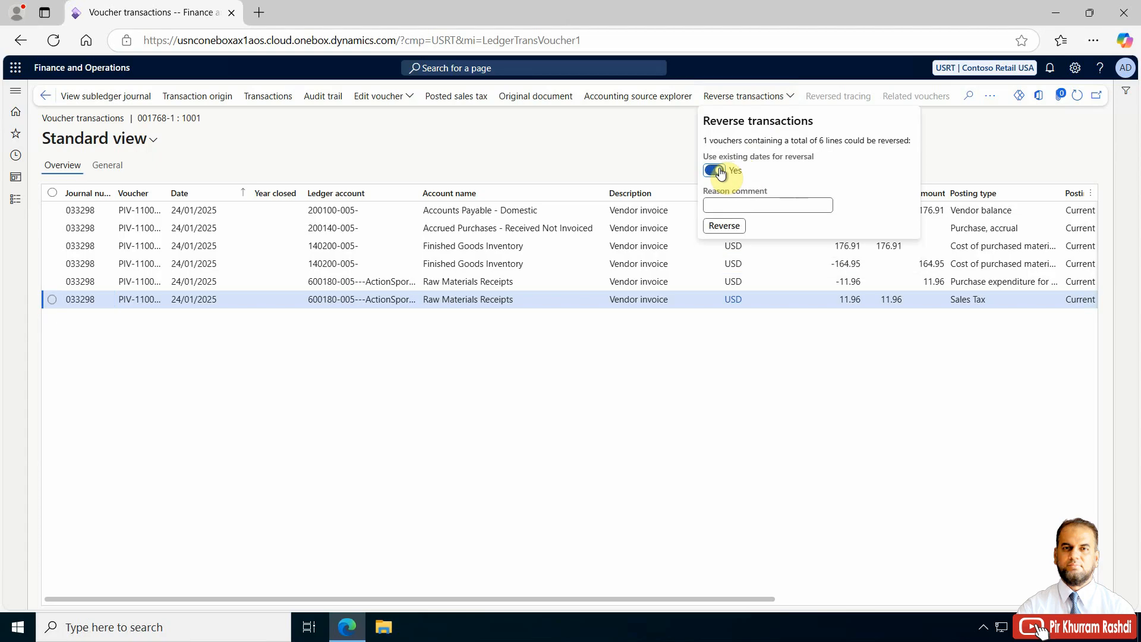
left_click(722, 204)
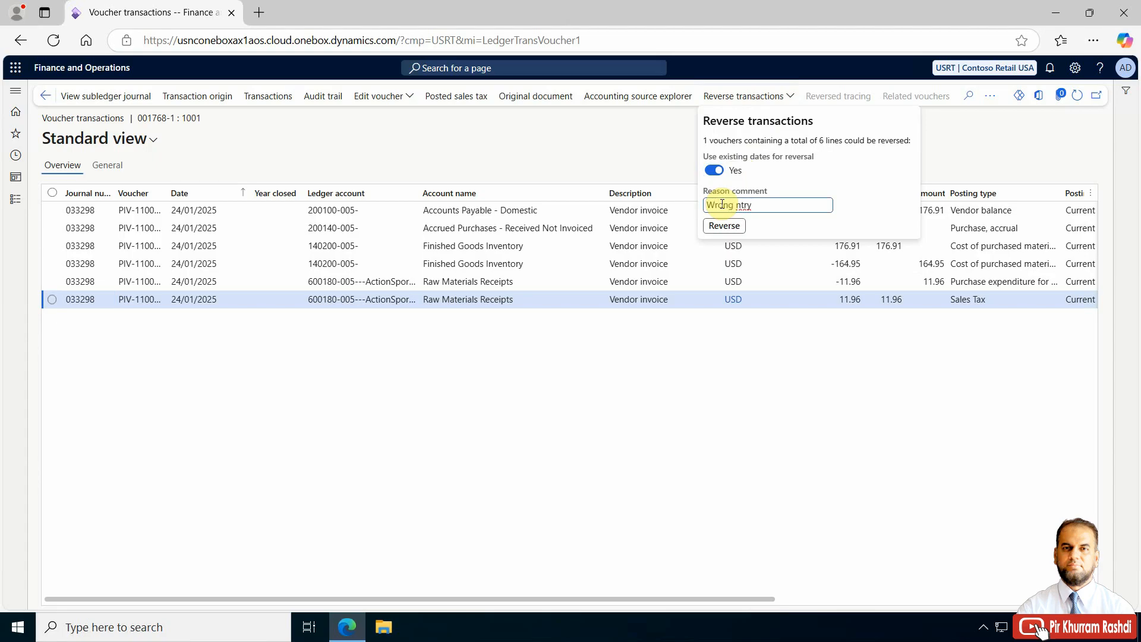
type("entry")
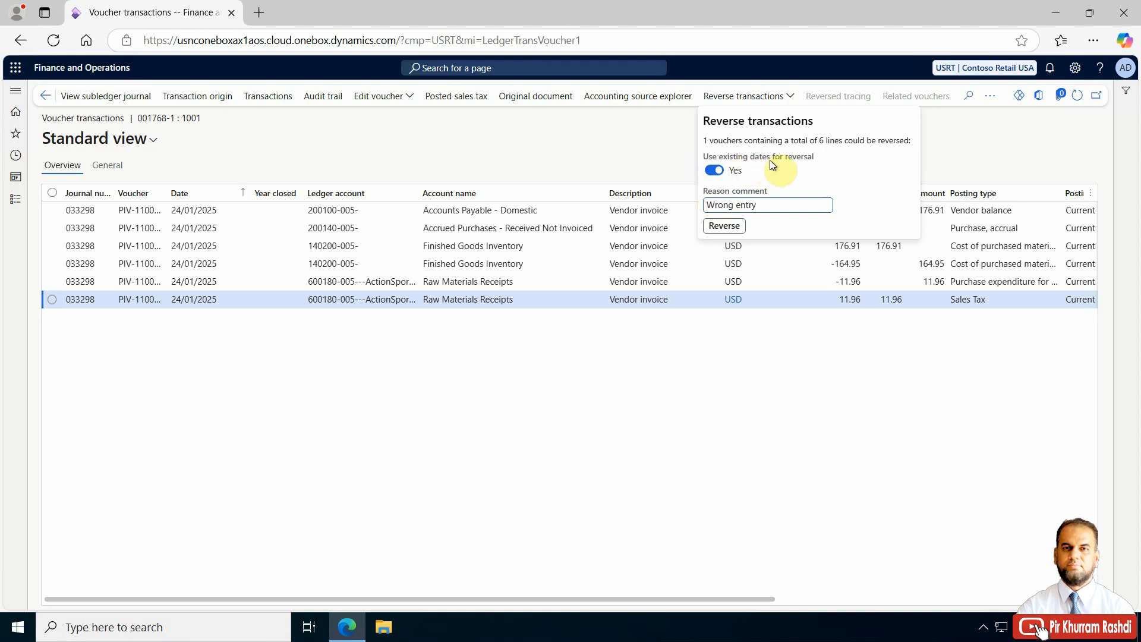
left_click(724, 226)
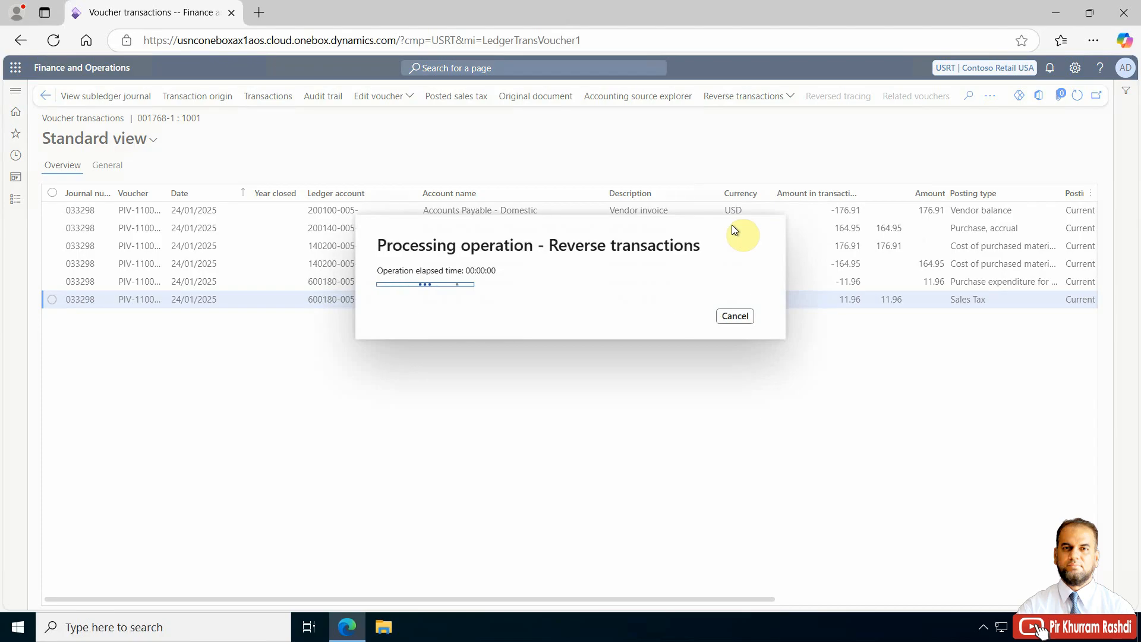
Step: Read the reversal messages and the validation reason, clear the notifications and return to the invoice journal
left_click(1050, 67)
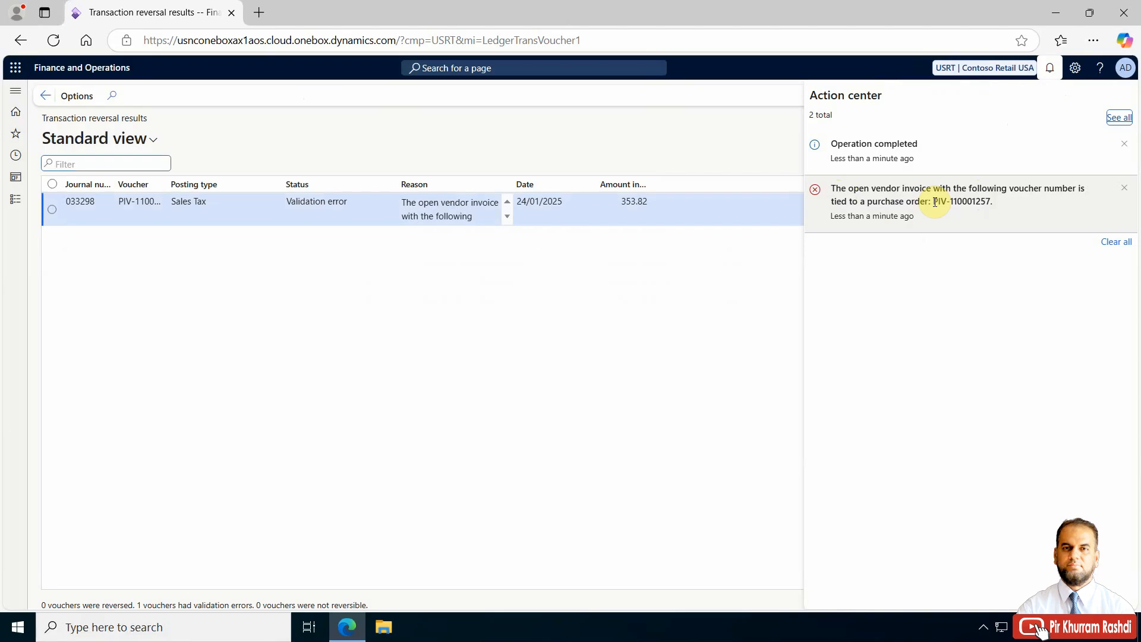
left_click(1121, 242)
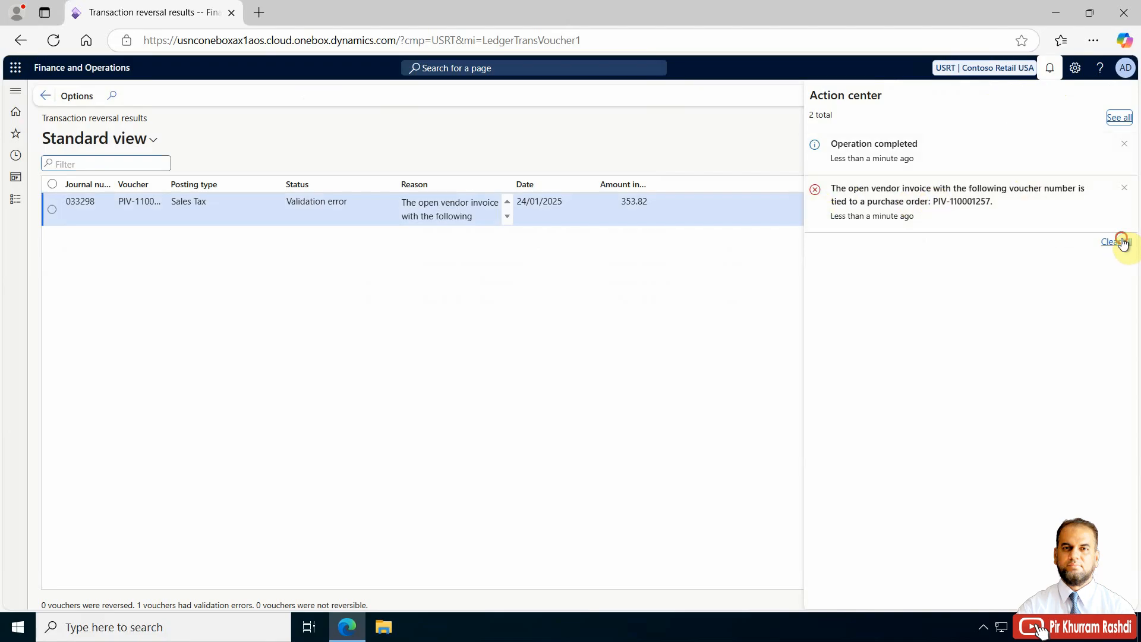
left_click(722, 283)
left_click(478, 214)
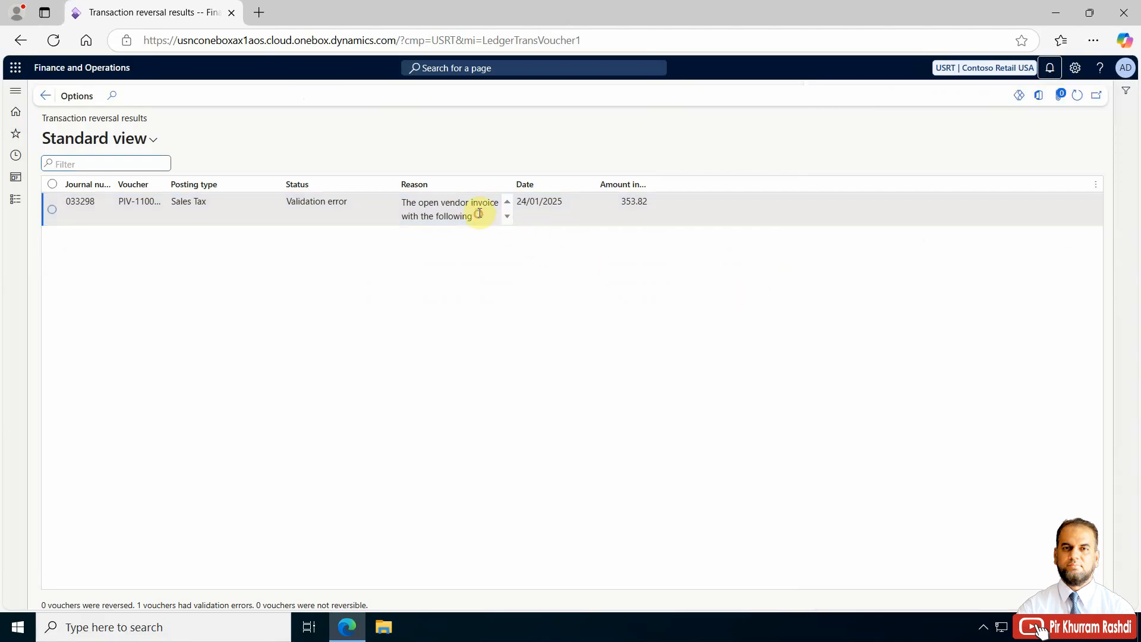
scroll(479, 213, "down", 1)
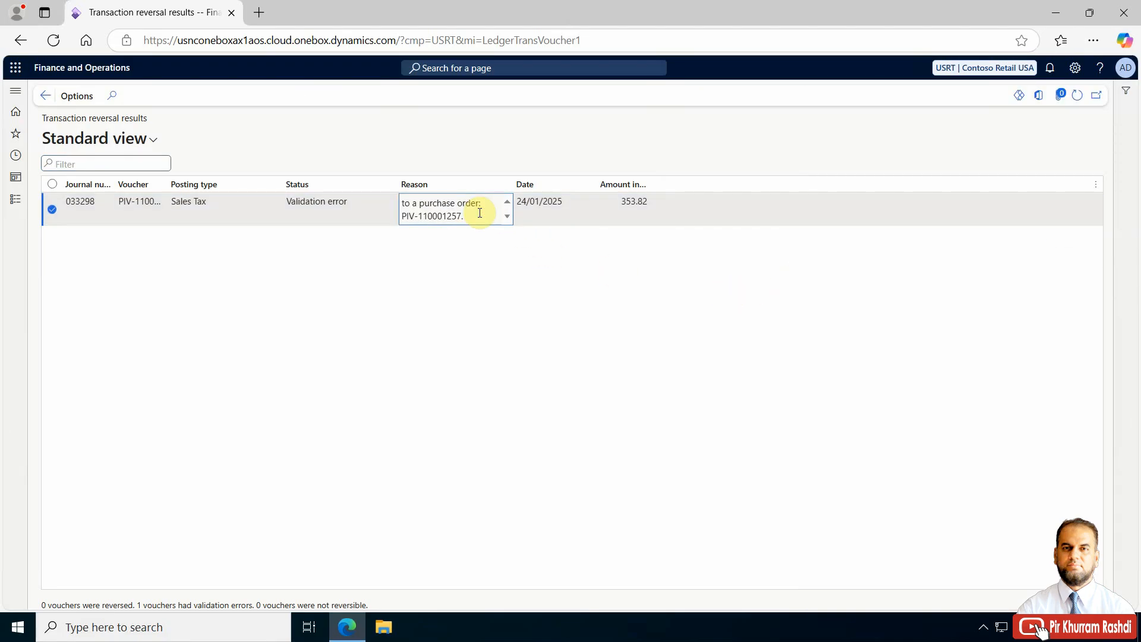
scroll(481, 213, "up", 1)
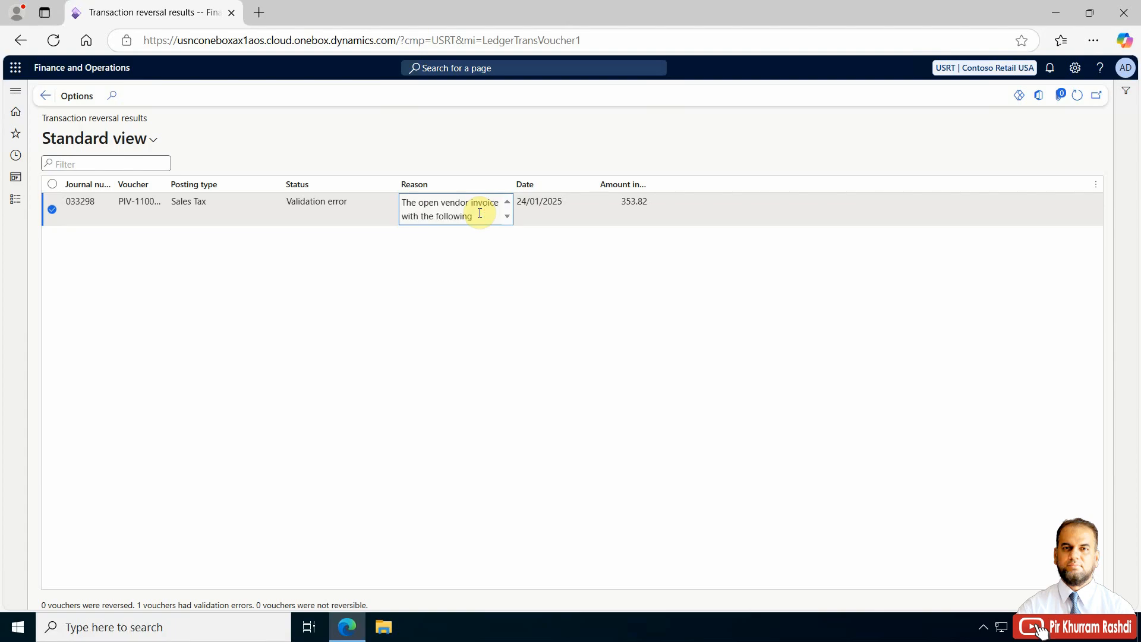
left_click(46, 96)
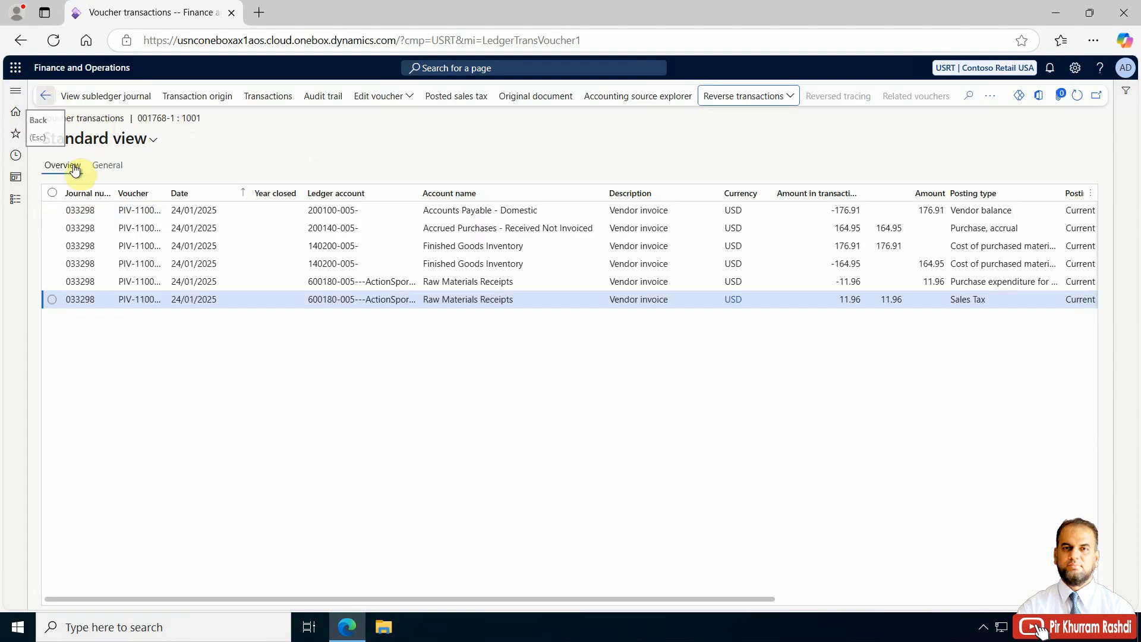
left_click(46, 95)
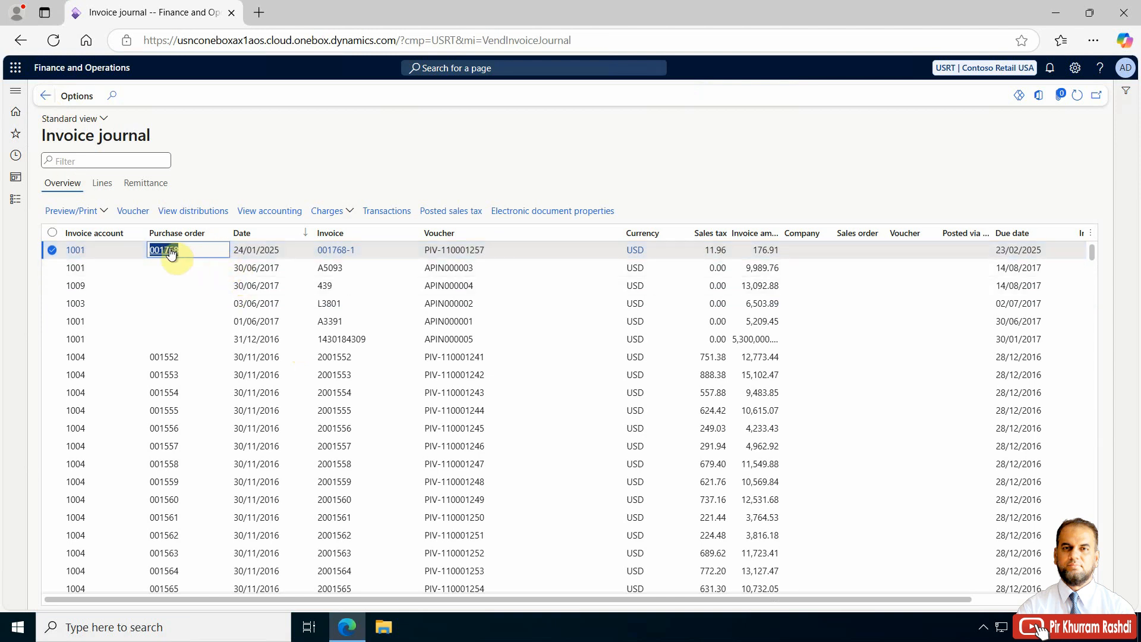
Step: Filter all purchase orders in Accounts payable by the copied purchase order number and open the matching order
mouse_move(171, 253)
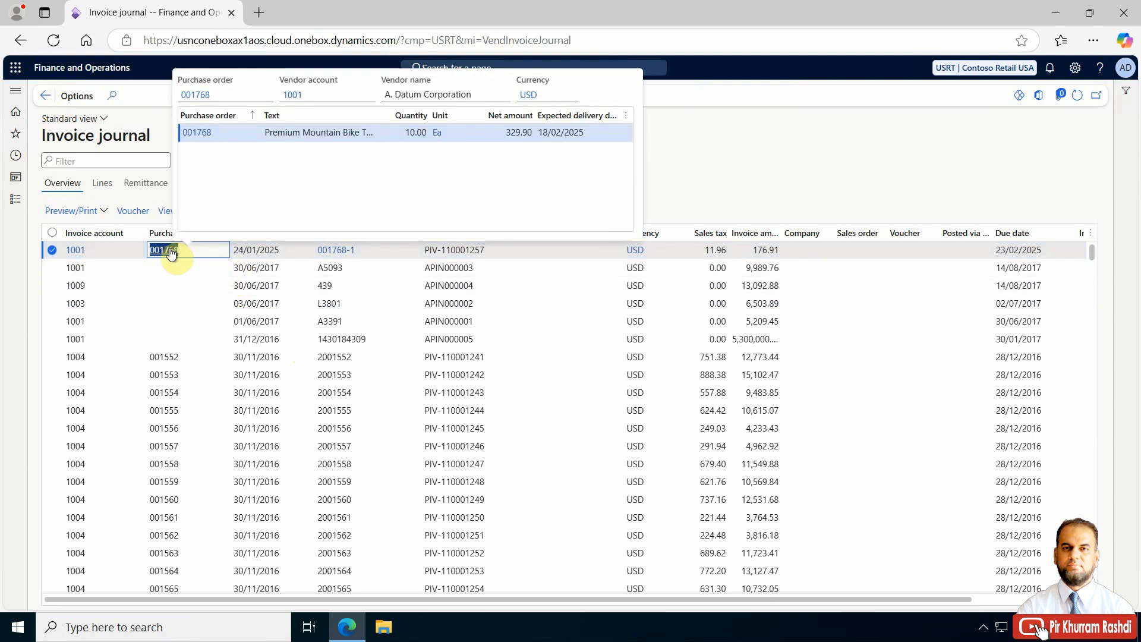
left_click(17, 201)
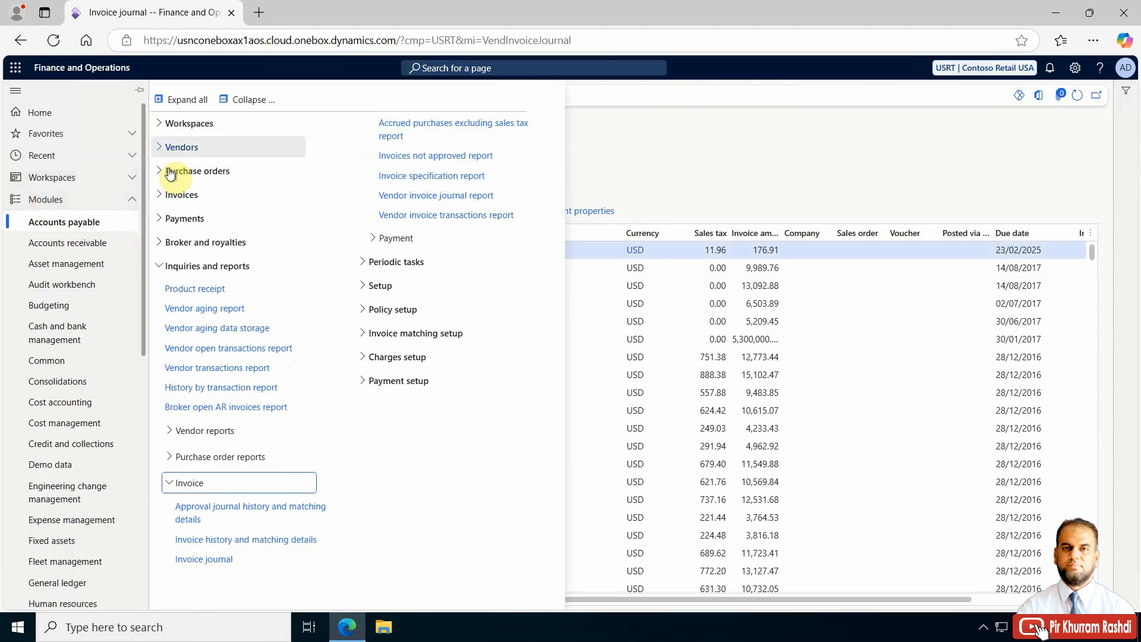
left_click(168, 172)
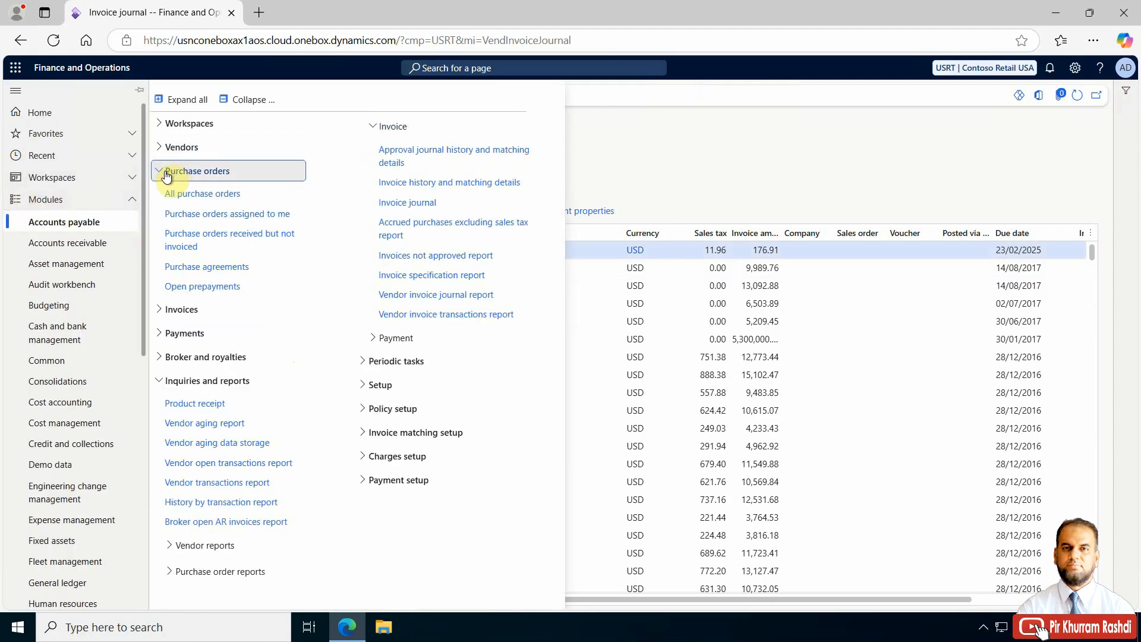
left_click(202, 193)
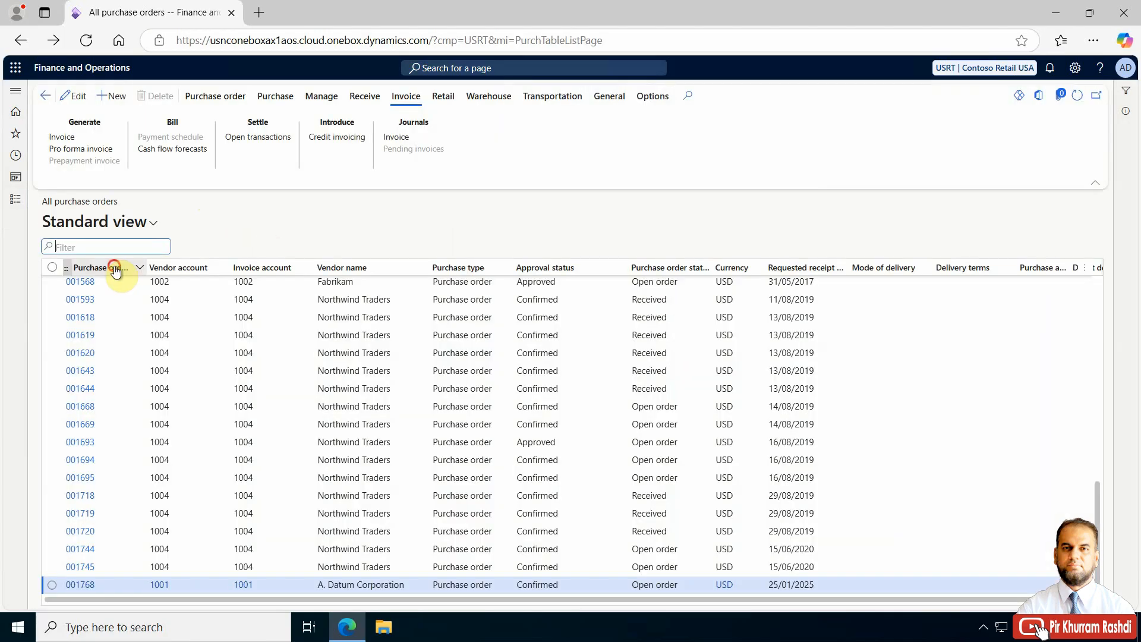
left_click(116, 269)
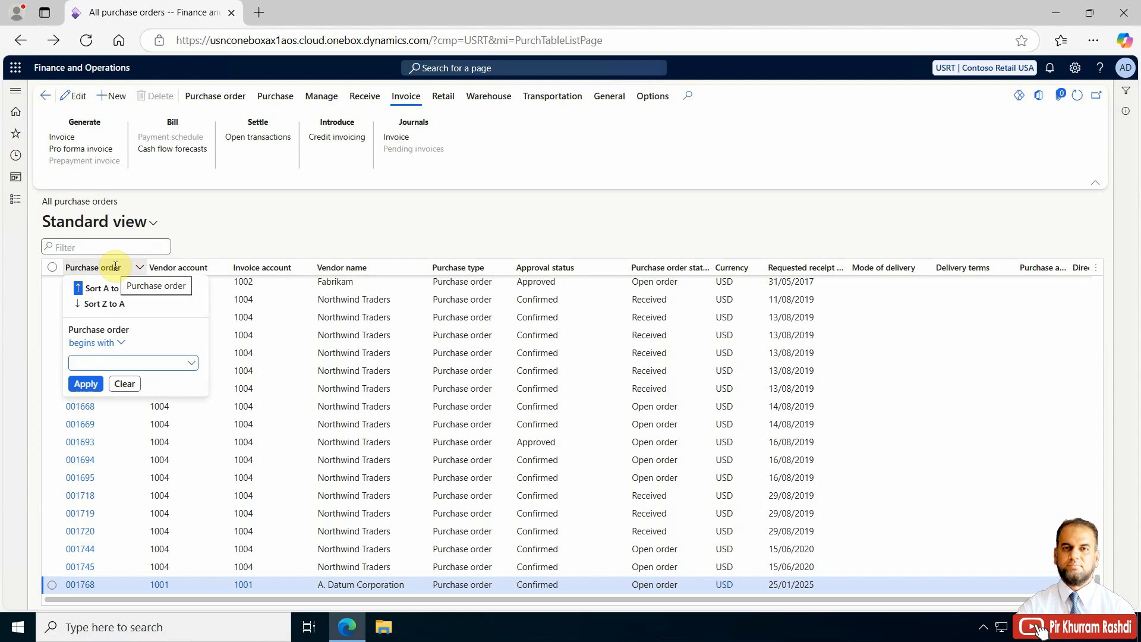
type("001768")
left_click(89, 387)
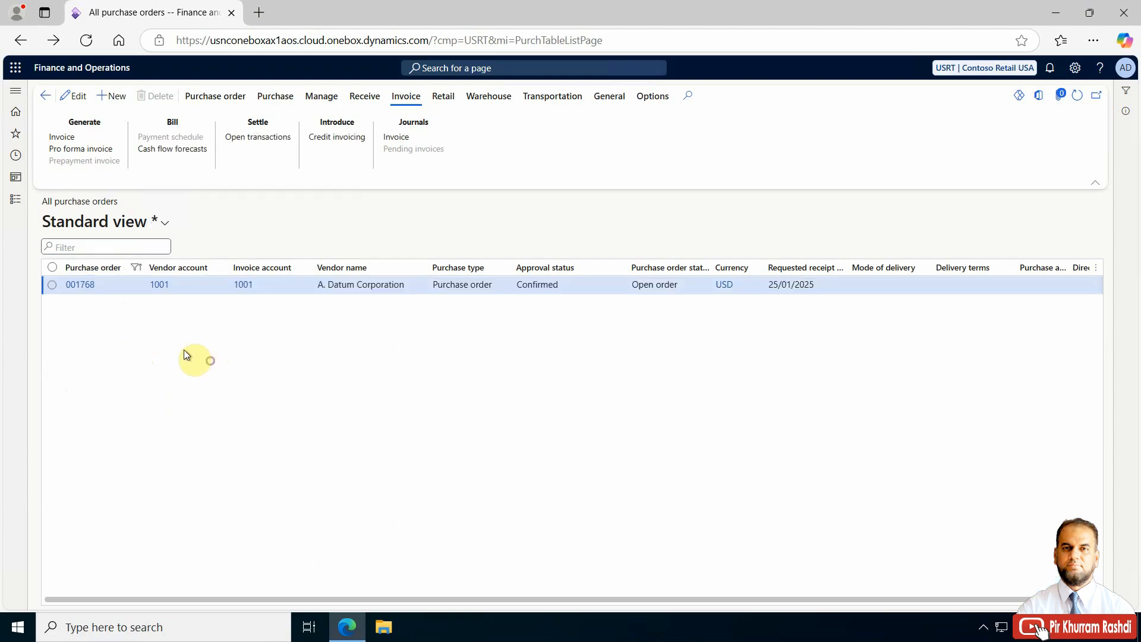
left_click(84, 284)
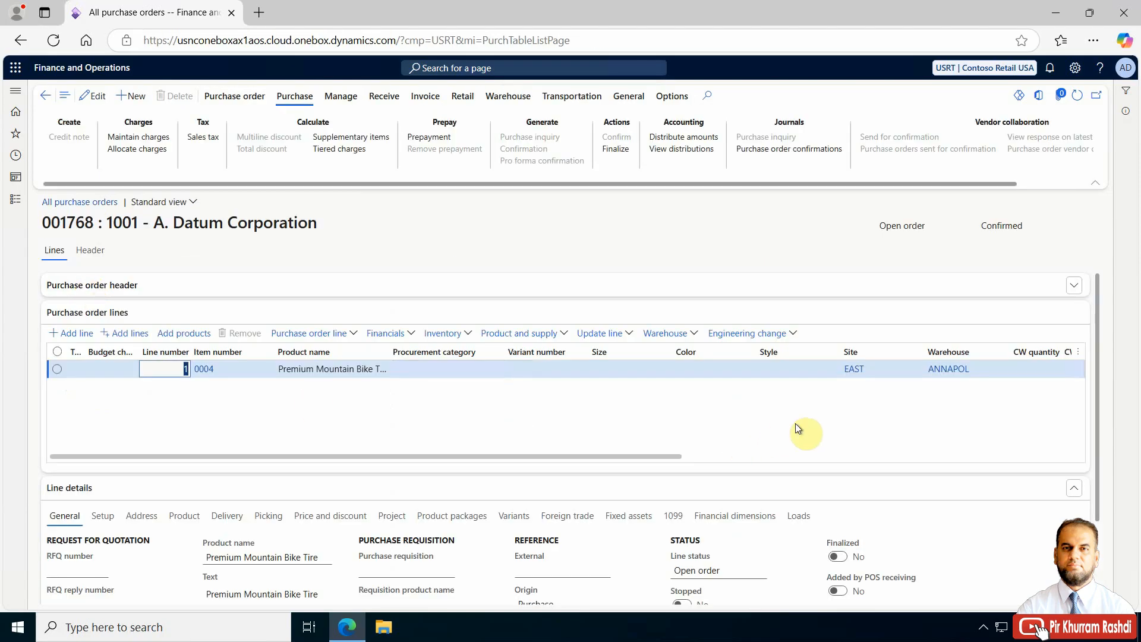
Step: Examine the purchase order's status and the quantity, unit price and net amount of its line
left_click_drag(640, 456, 474, 453)
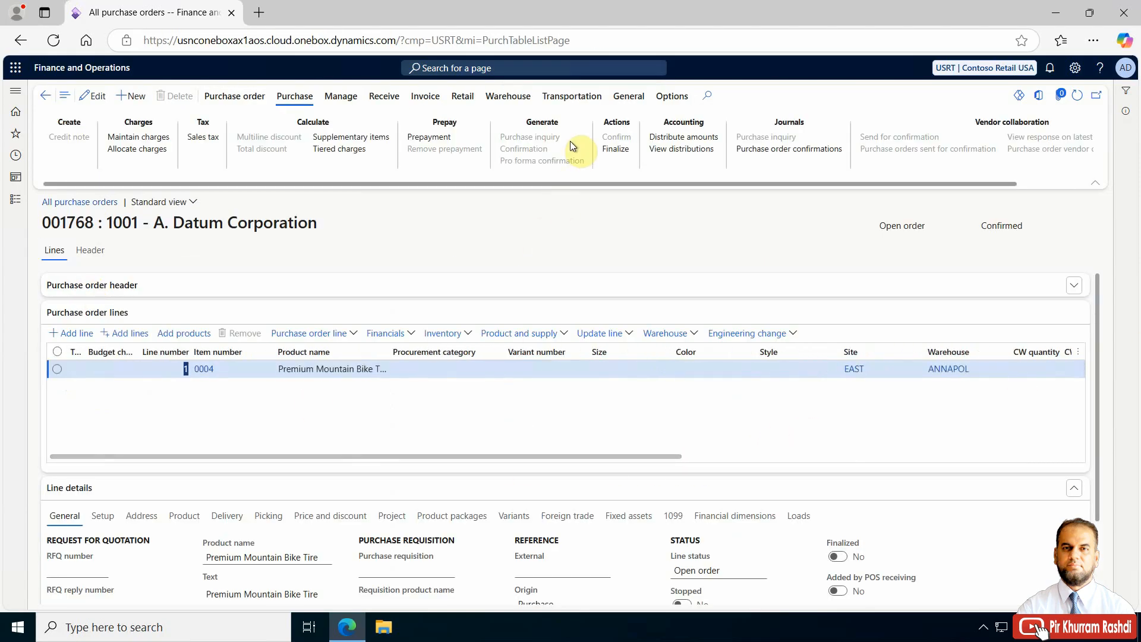
double_click(888, 226)
left_click_drag(599, 458, 922, 459)
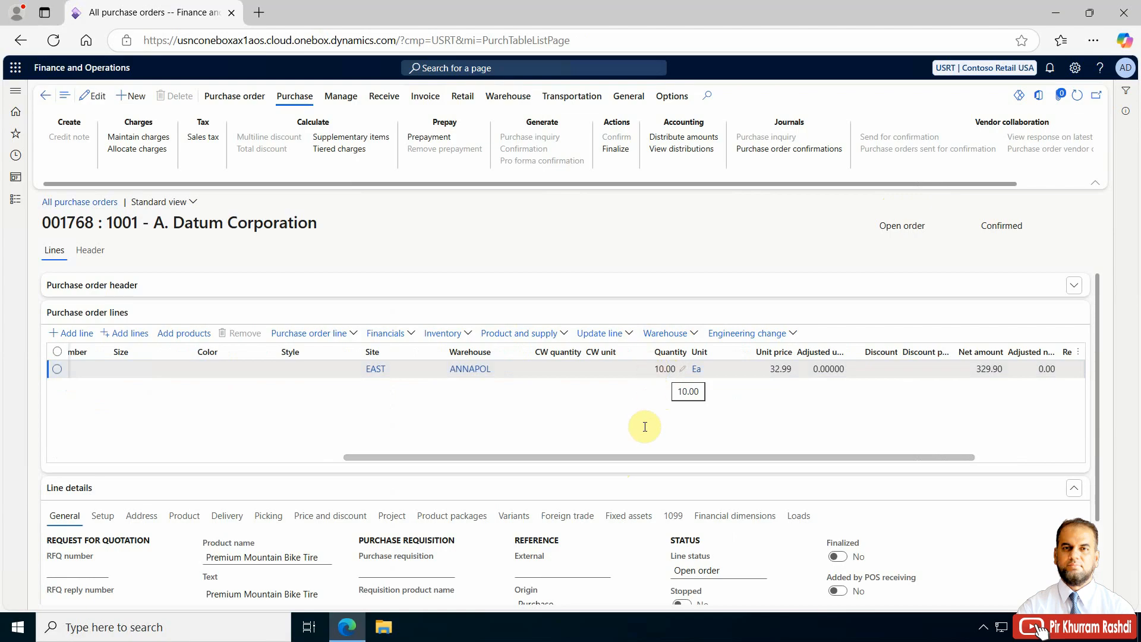
left_click_drag(585, 455, 188, 462)
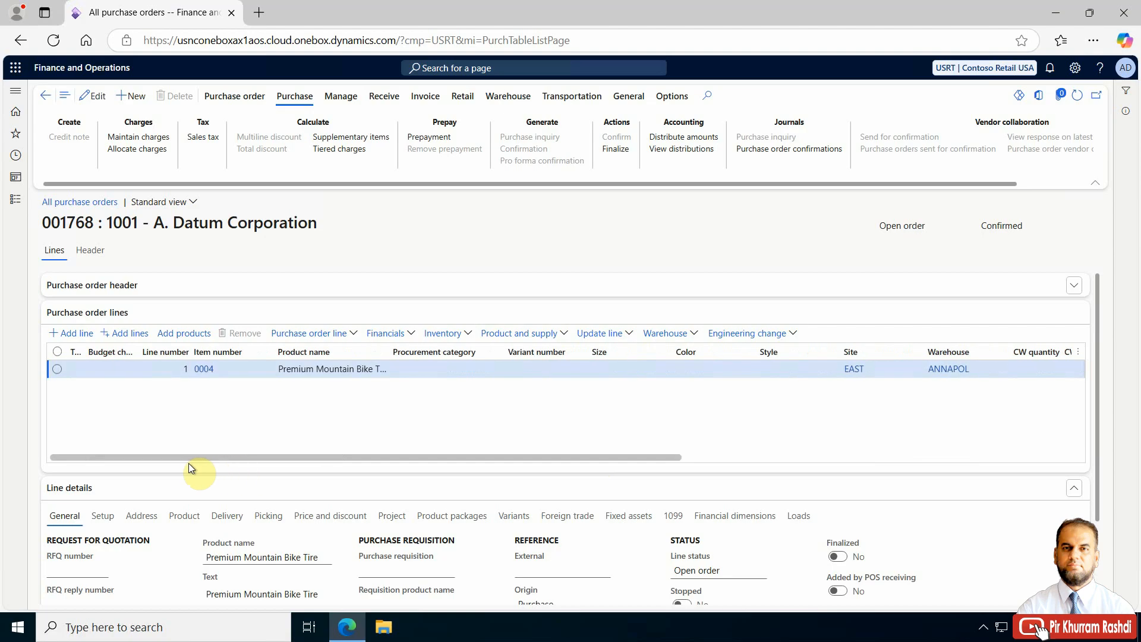
Step: Open the order's invoice journal, compare the invoiced line's quantity, unit price and amount with the order line, and return to the order
left_click(425, 101)
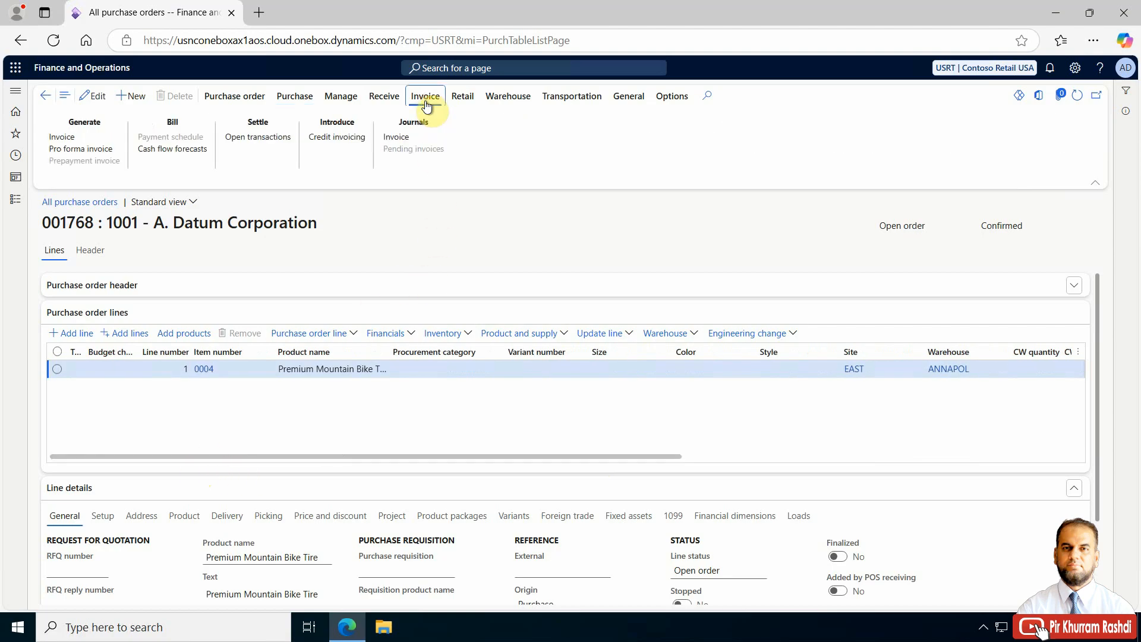
left_click(399, 137)
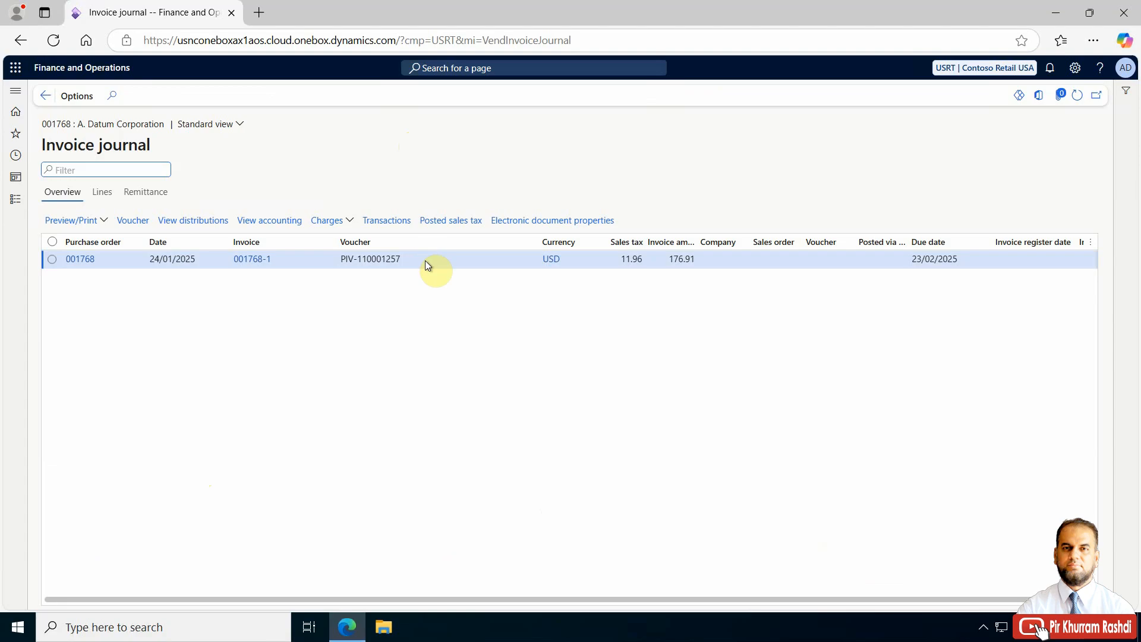
left_click(100, 196)
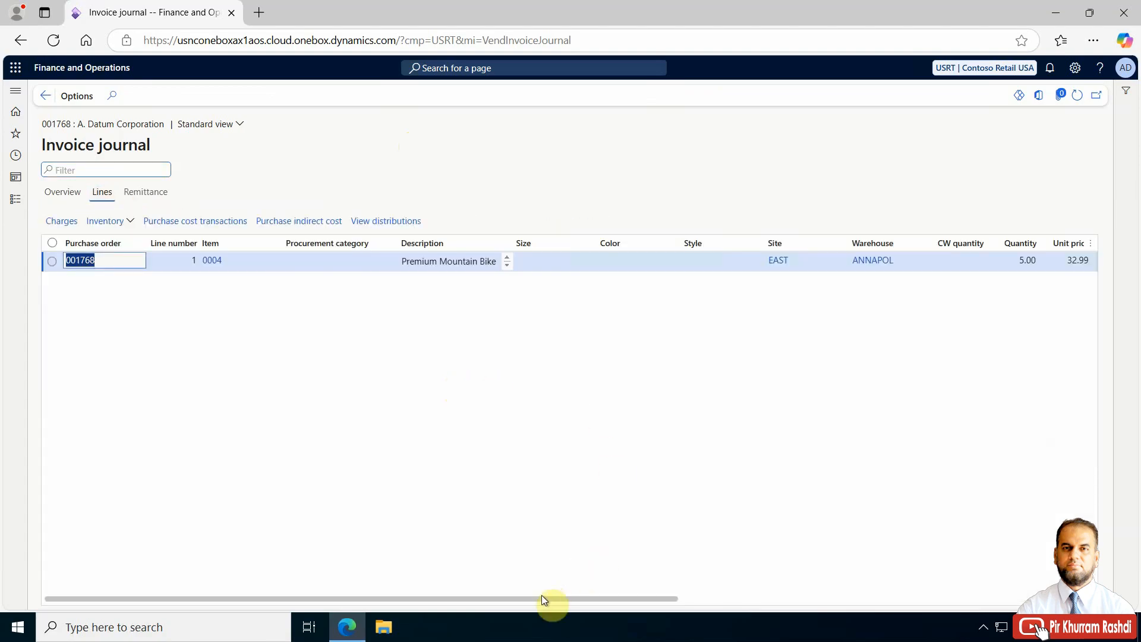
left_click_drag(542, 597, 812, 607)
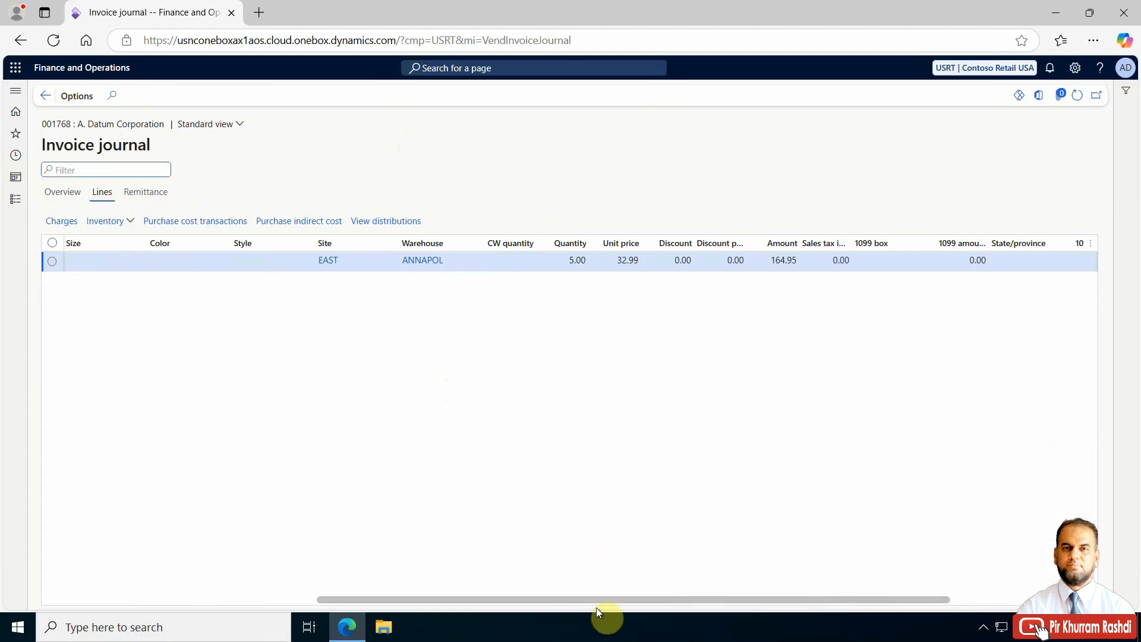
left_click_drag(596, 608, 317, 595)
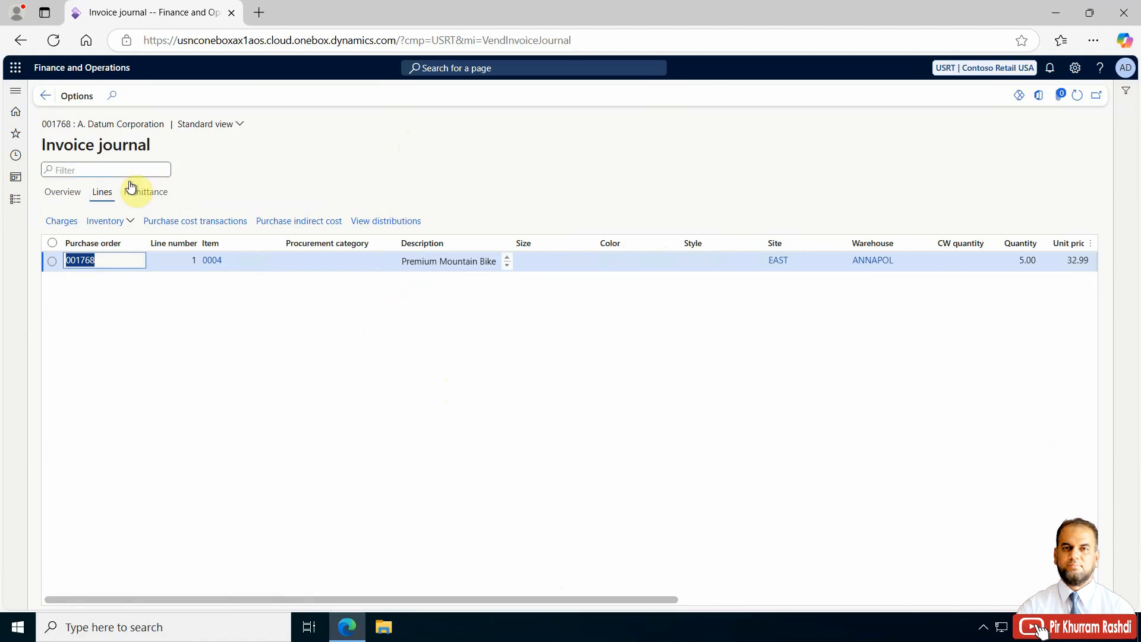
left_click(45, 95)
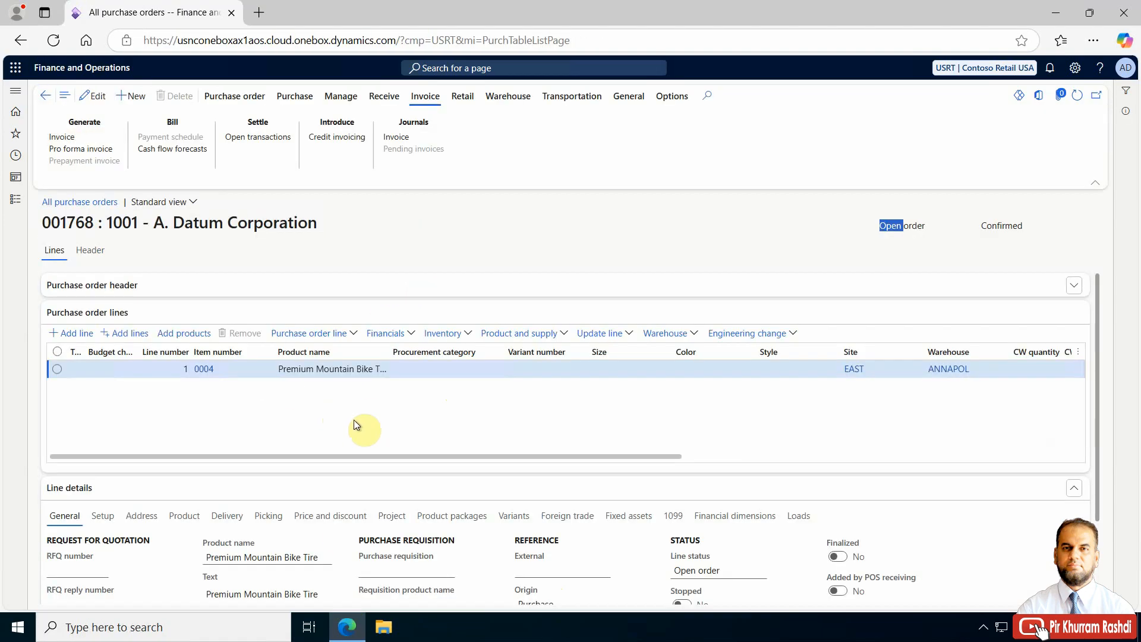
left_click_drag(643, 460, 1004, 471)
left_click_drag(743, 472, 365, 469)
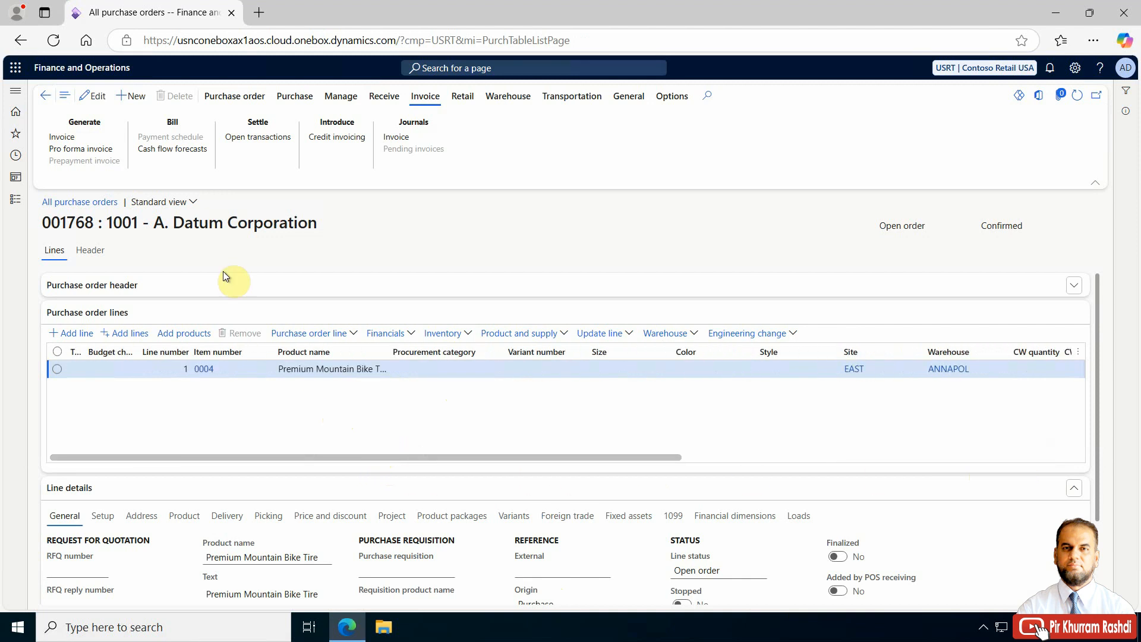
Step: Put the purchase order in edit mode and open Copy from journal for its order lines
left_click(215, 99)
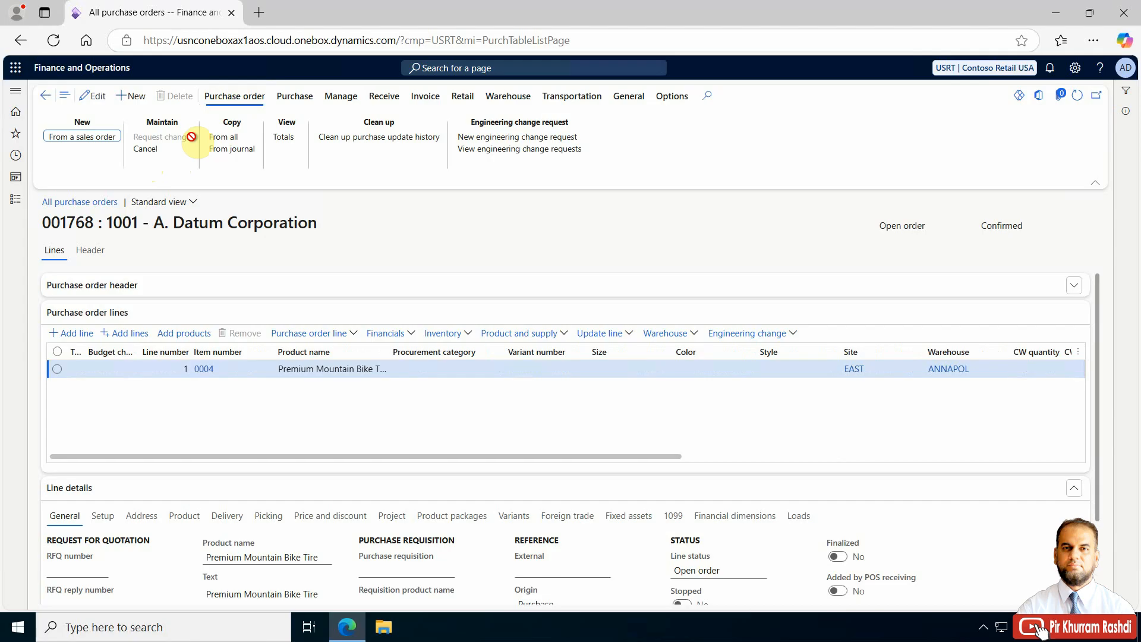
left_click(97, 97)
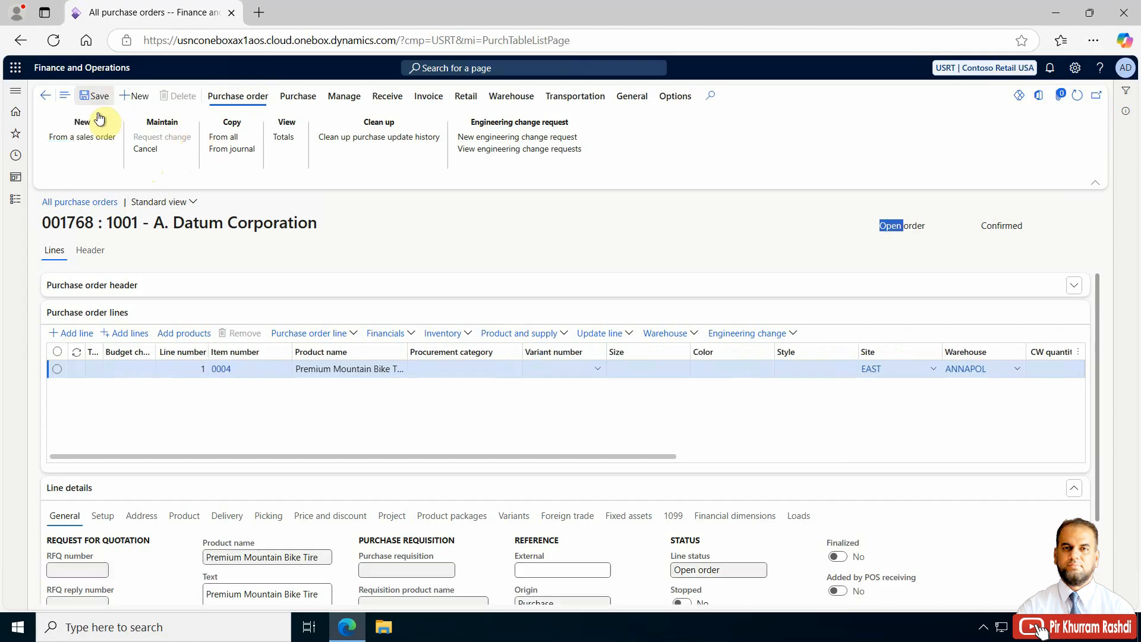
left_click(348, 335)
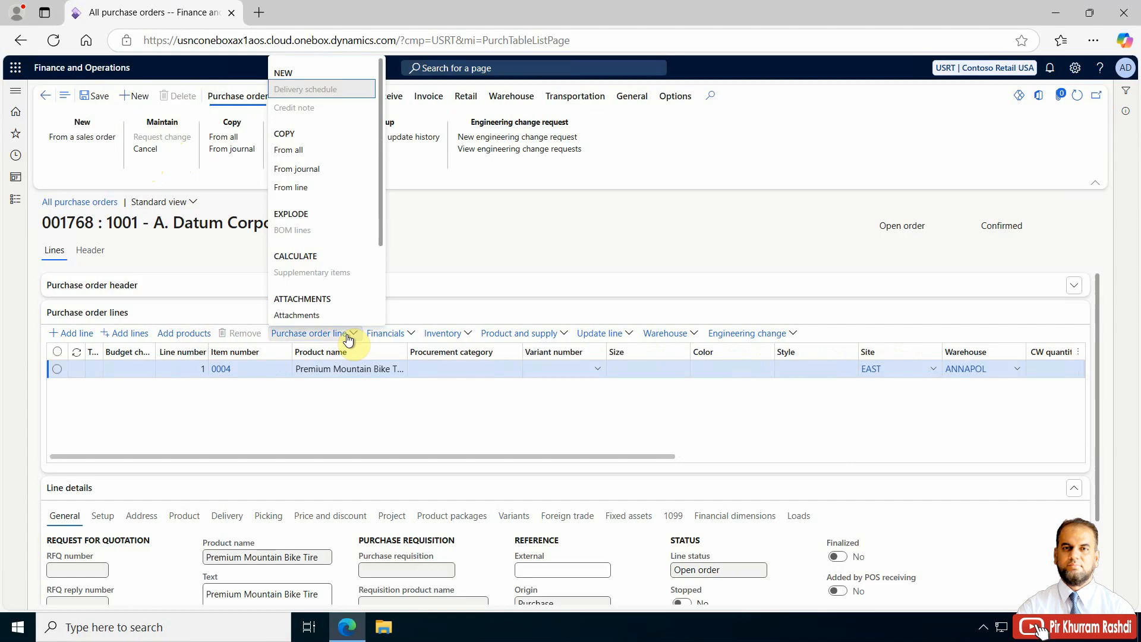
left_click(300, 171)
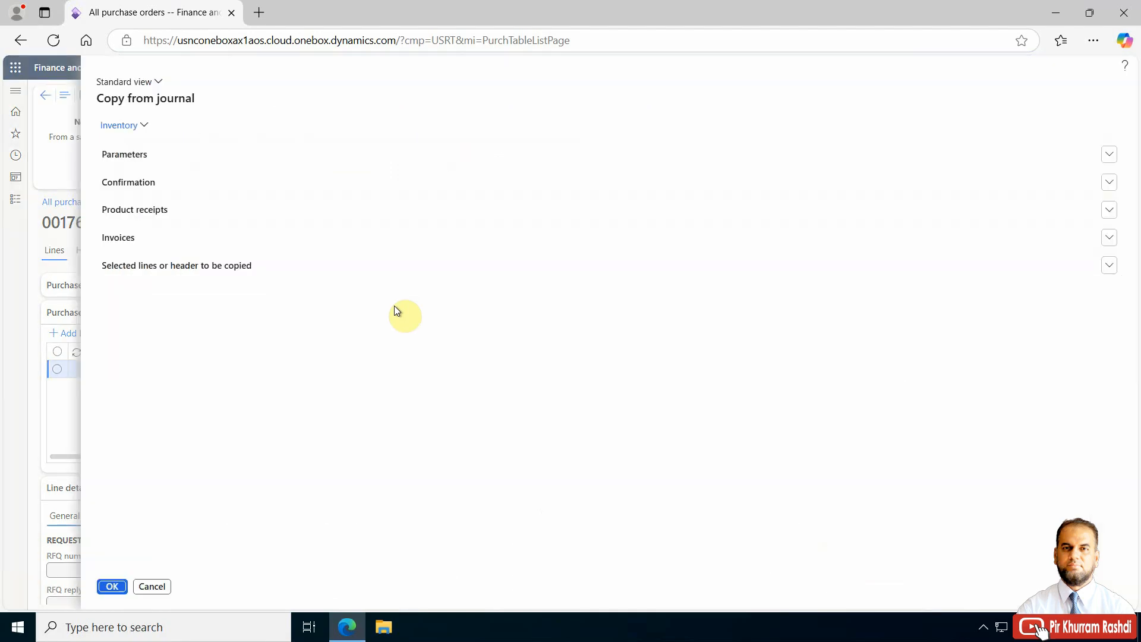
Step: Check the invoices, product receipts and confirmation sections for journals available to copy
left_click(251, 241)
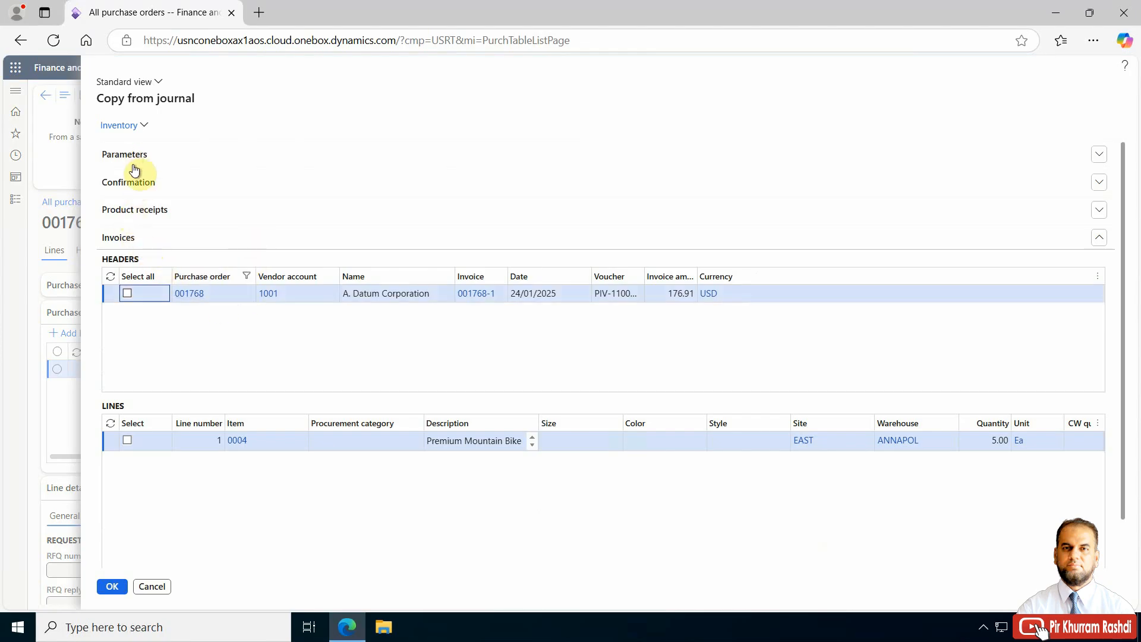
left_click(129, 215)
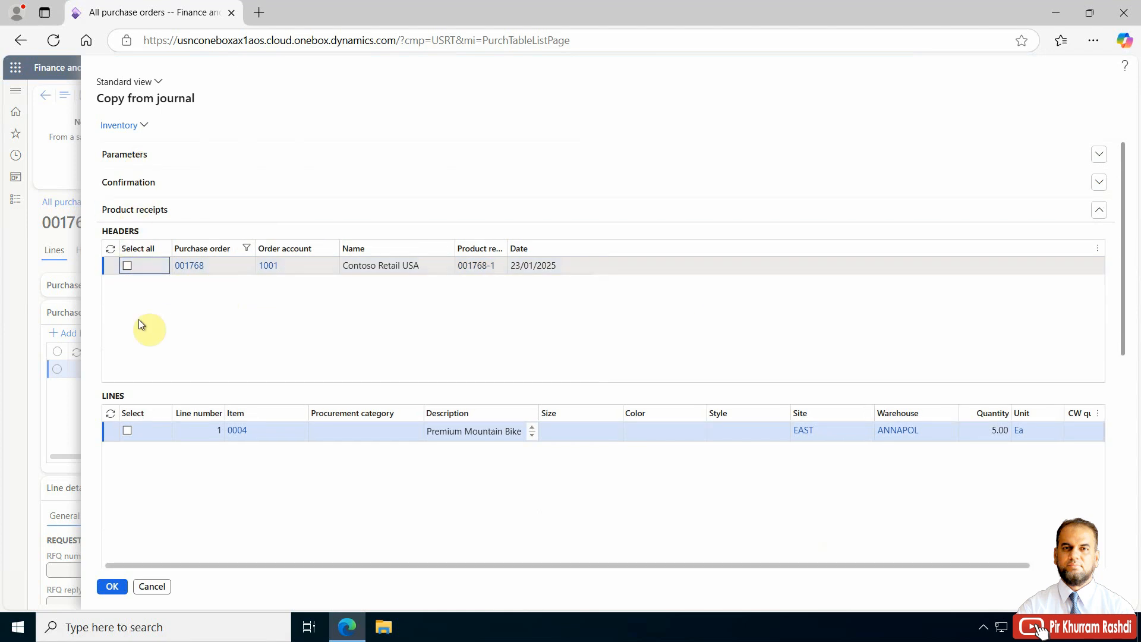
left_click(154, 212)
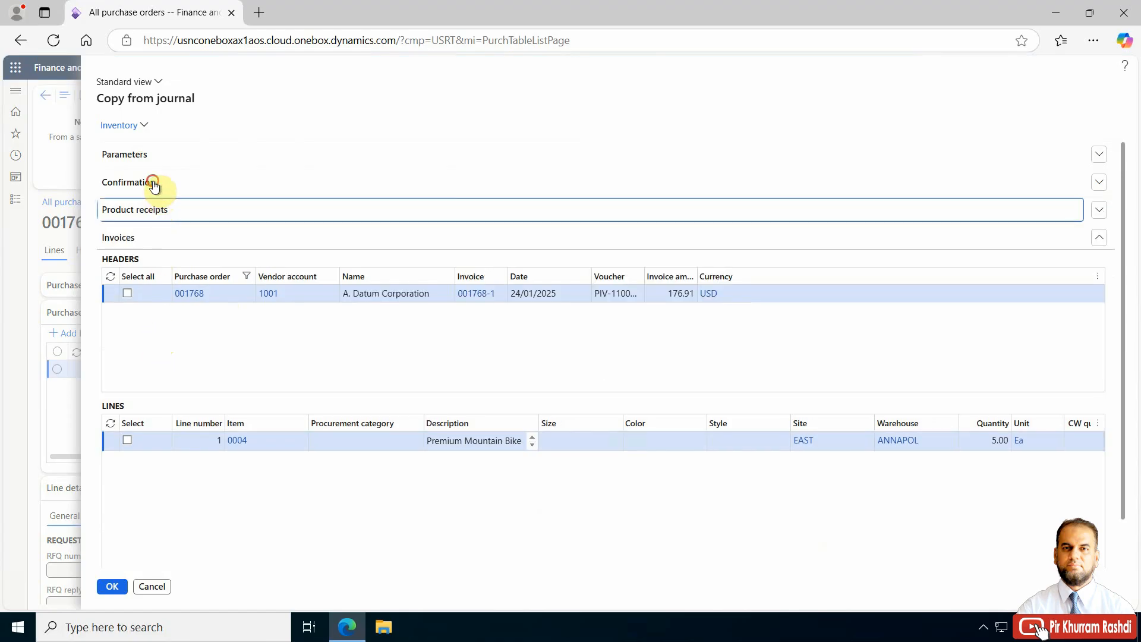
left_click(153, 183)
left_click(153, 185)
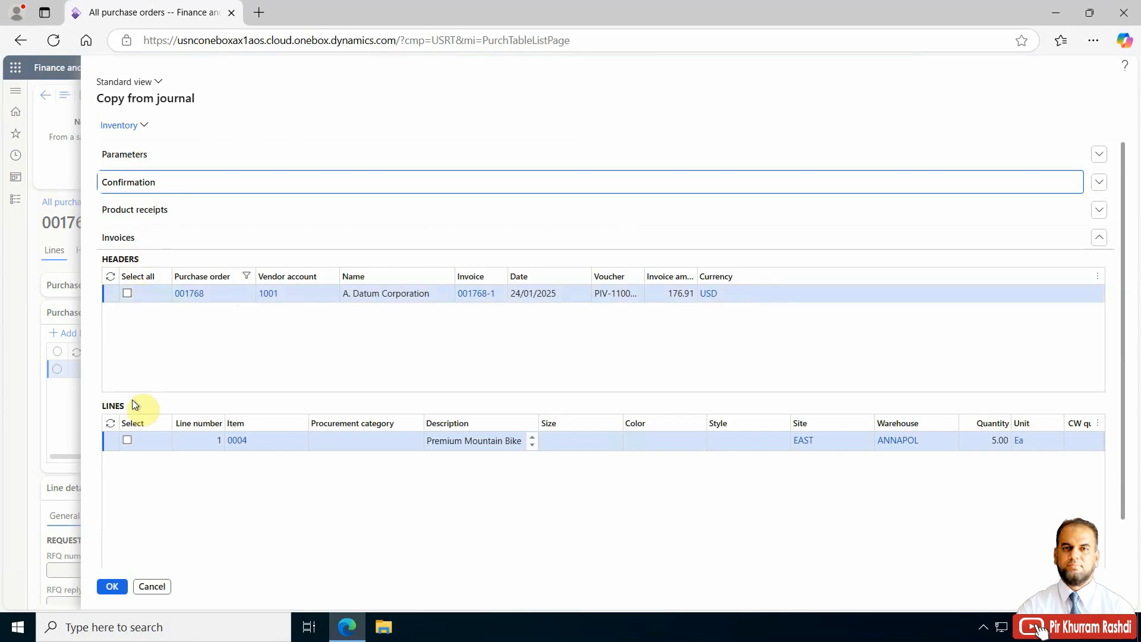
Step: Select the posted invoice with its line, turn on Invert sign and copy it into the purchase order
left_click(127, 292)
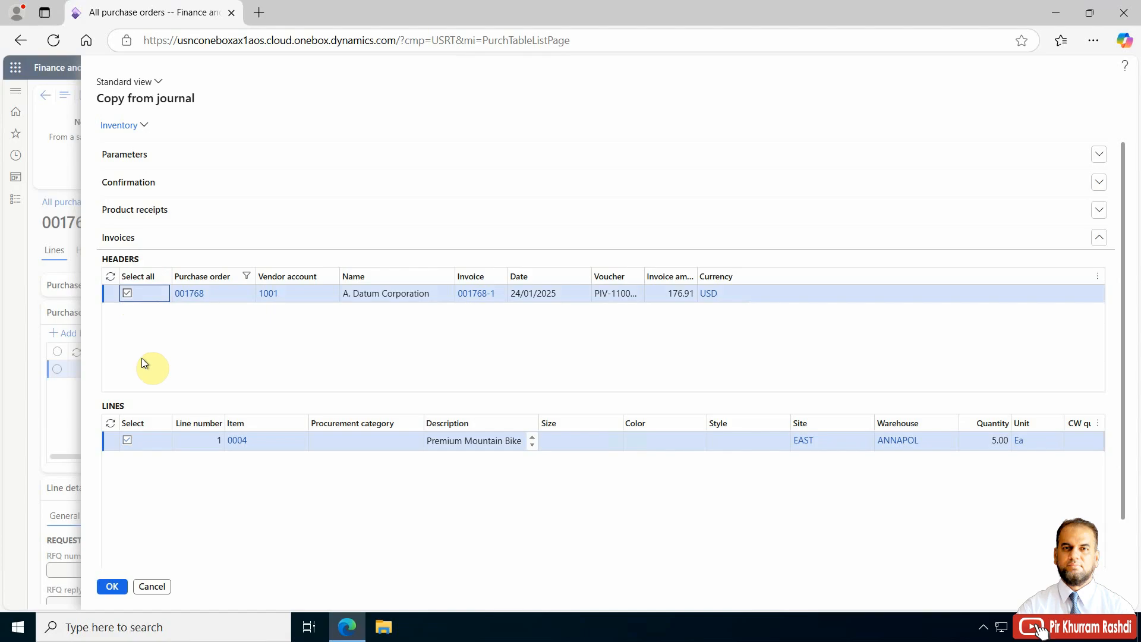
left_click(135, 156)
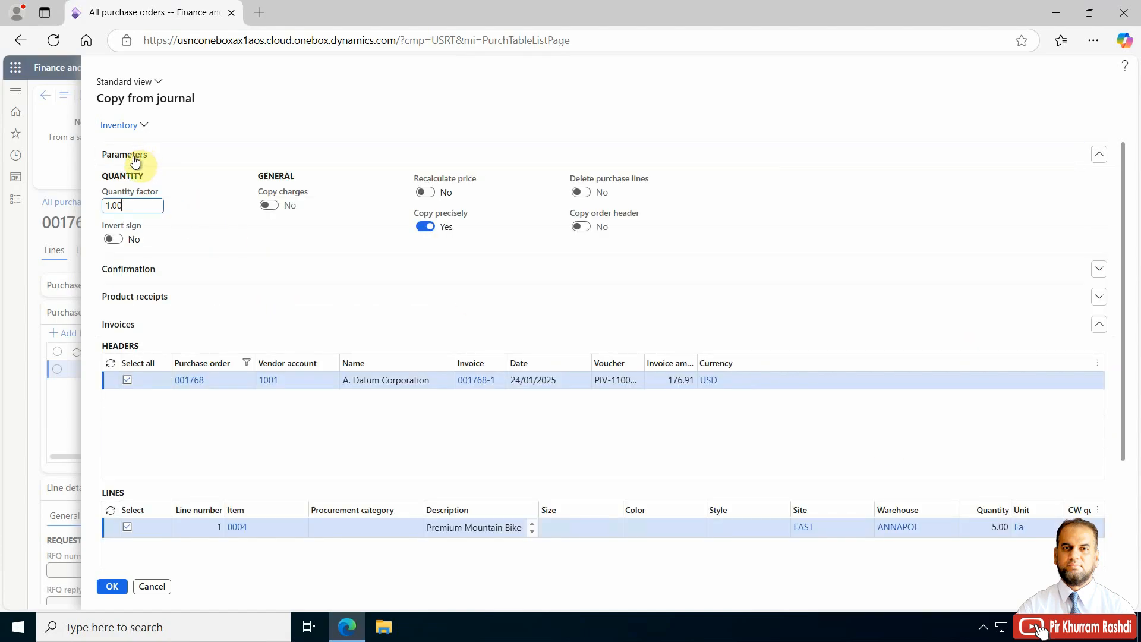
left_click(117, 239)
scroll(476, 496, "down", 3)
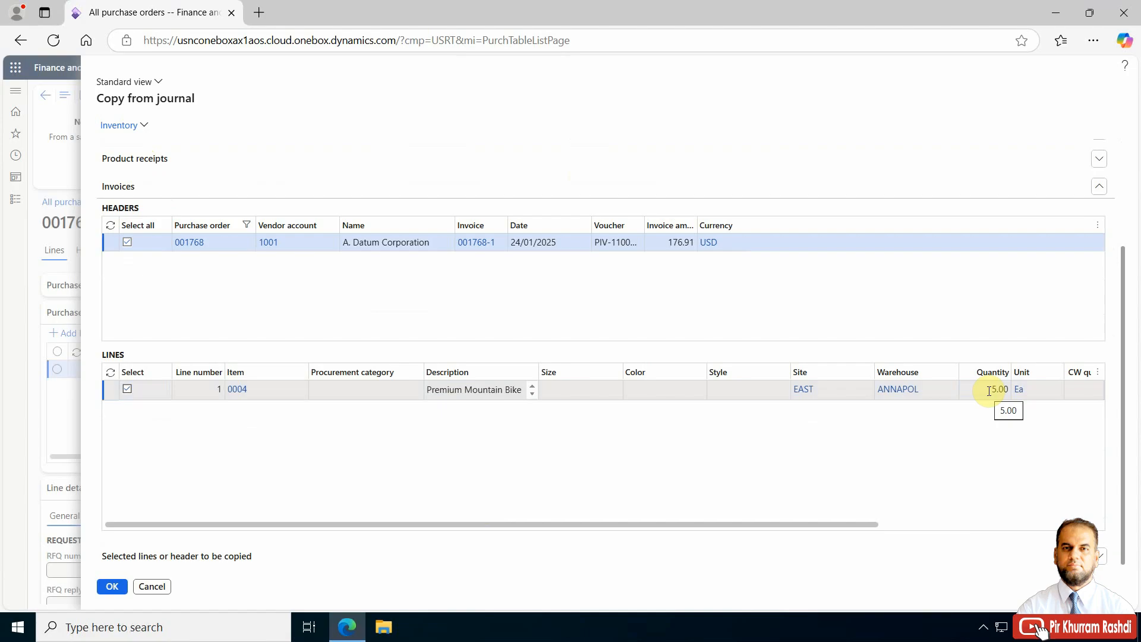
left_click(111, 588)
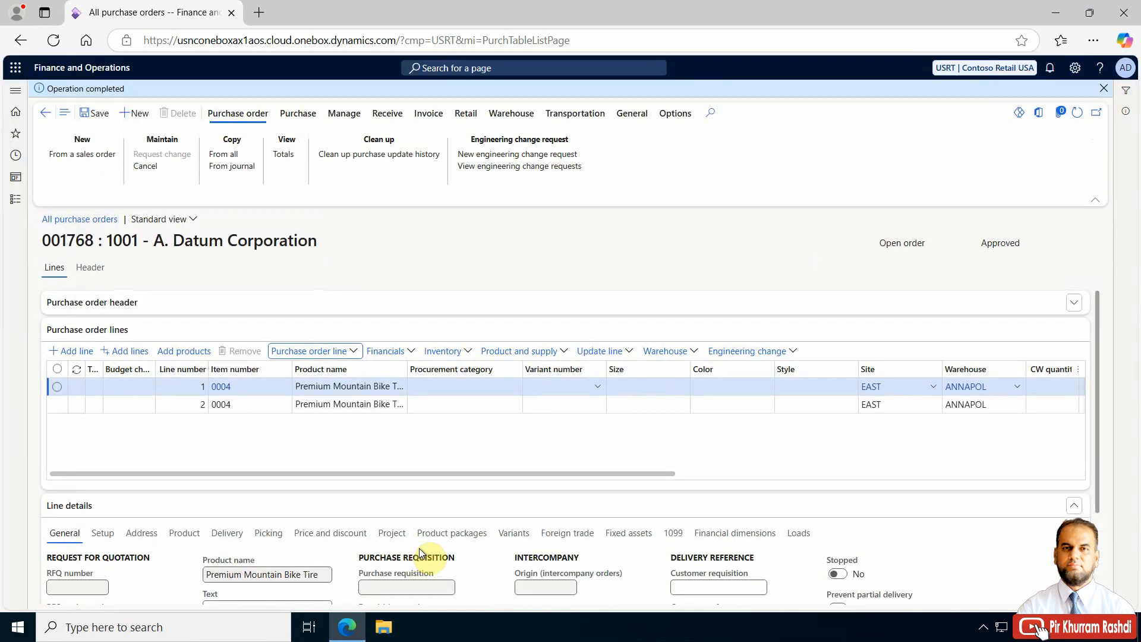
Step: Compare the quantity, unit price and net amount of the original order line and the reversed copy
left_click_drag(499, 474, 831, 479)
left_click(833, 479)
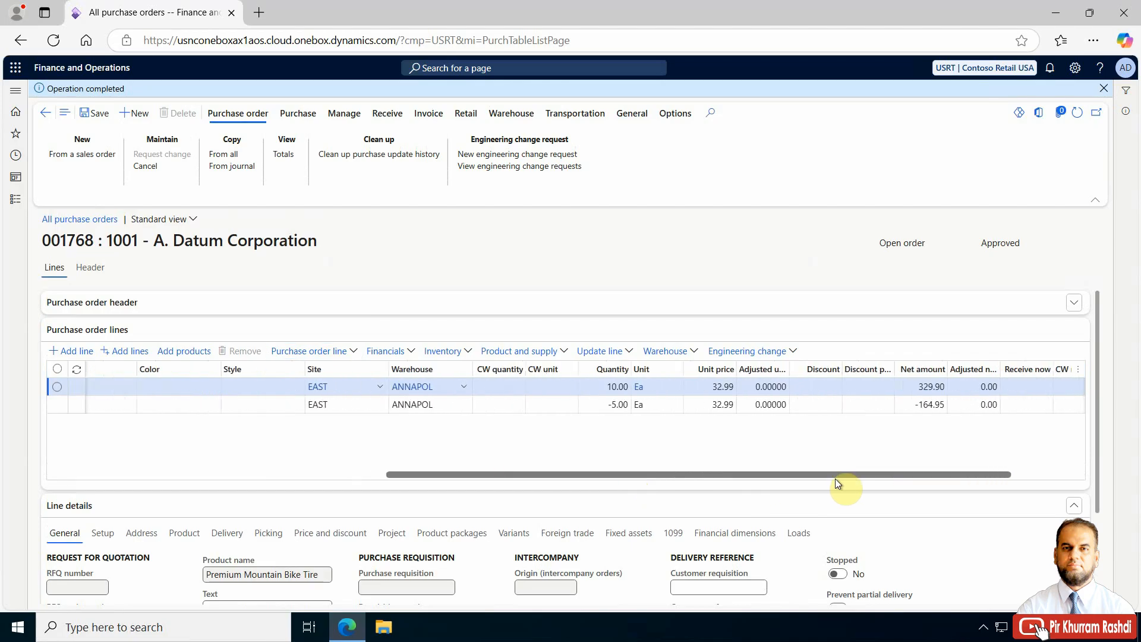
left_click(606, 387)
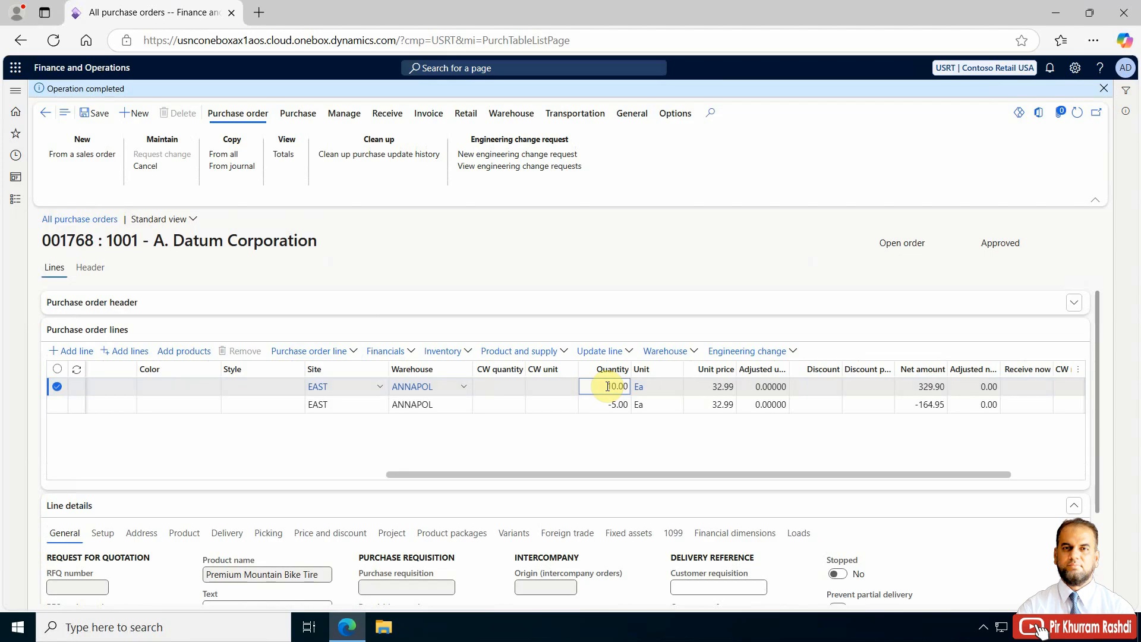
left_click(601, 405)
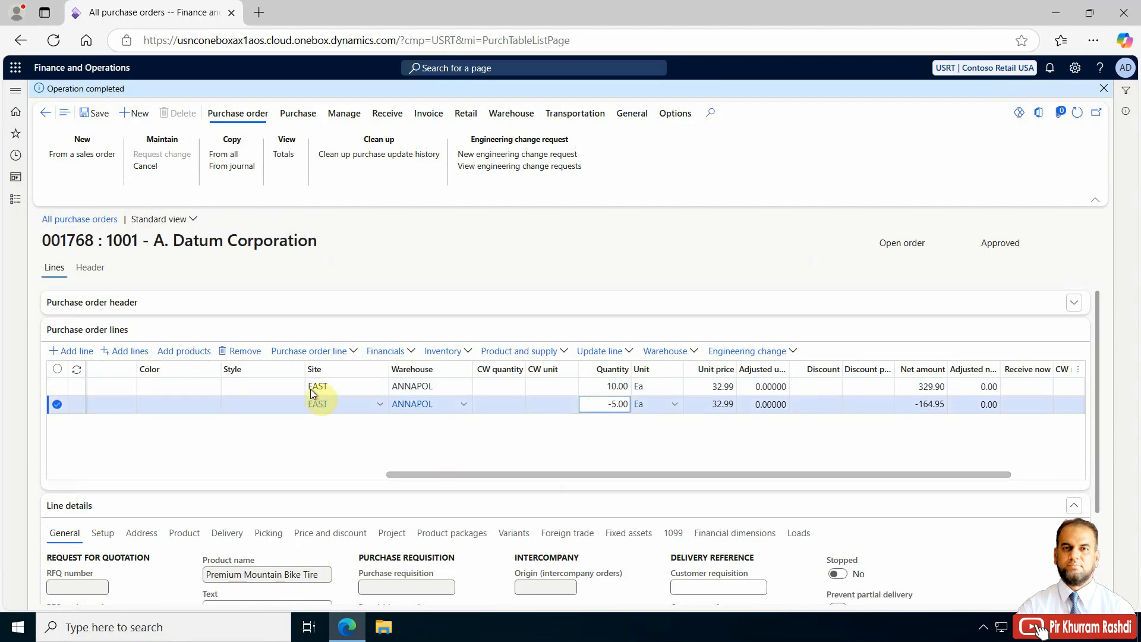
Step: Copy the posted invoice line from the journal into the order again, leaving Invert sign off
left_click(310, 356)
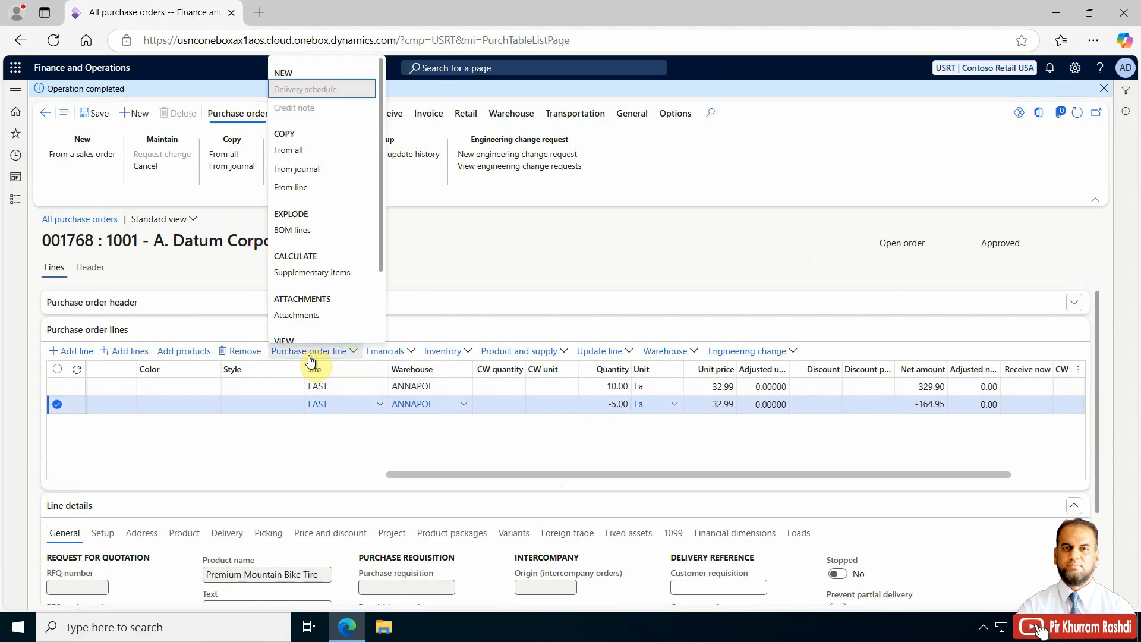
left_click(330, 170)
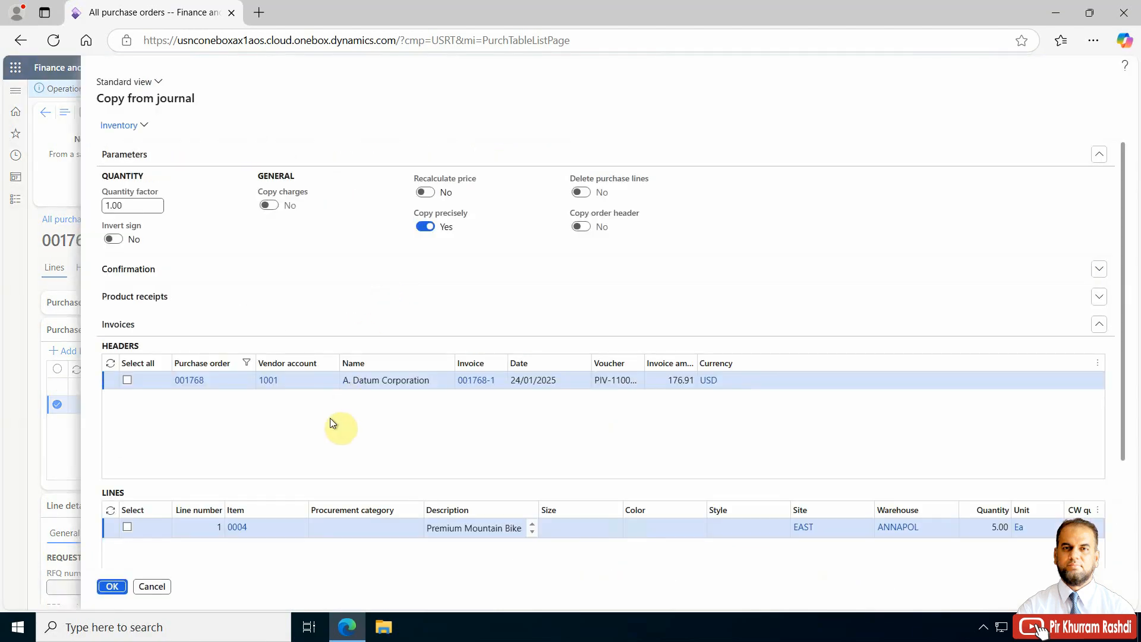
scroll(333, 421, "down", 2)
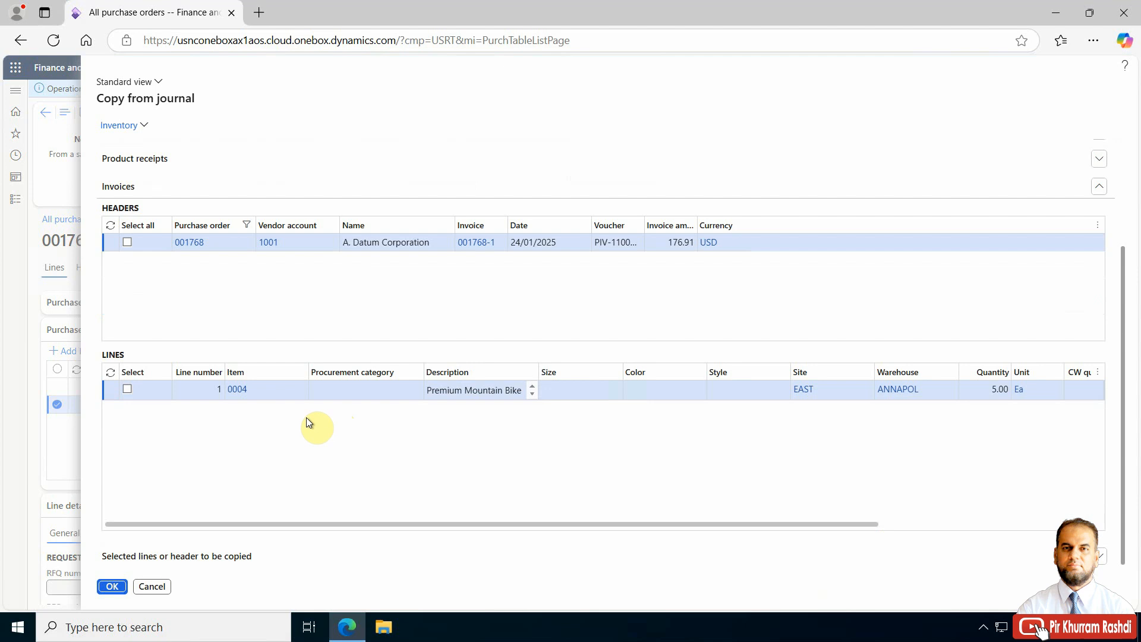
left_click(128, 388)
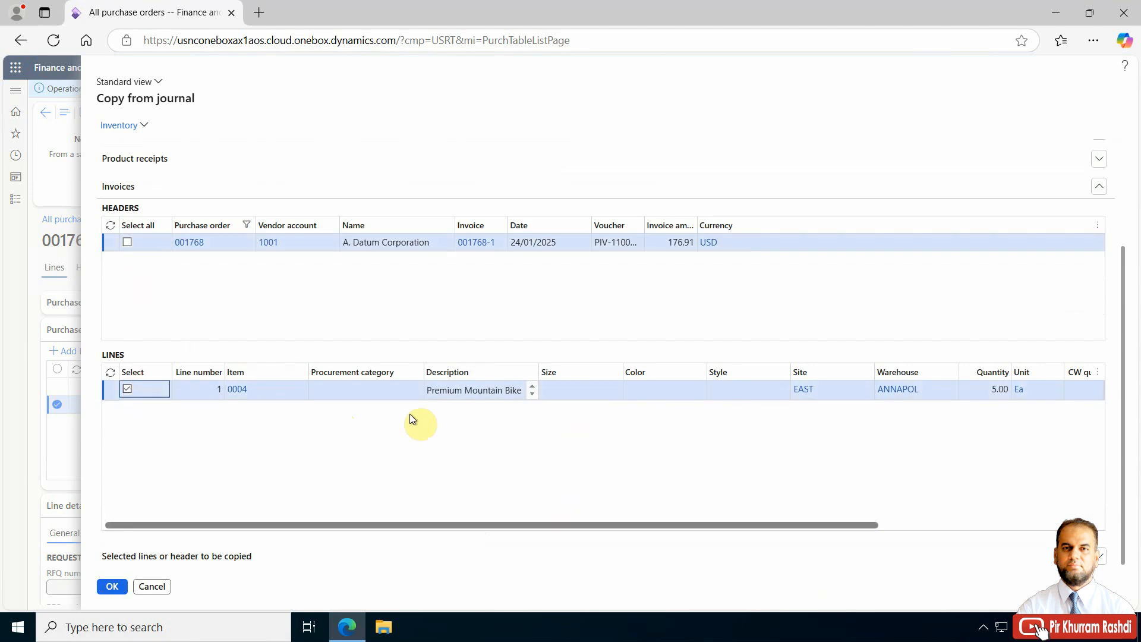
scroll(369, 338, "up", 2)
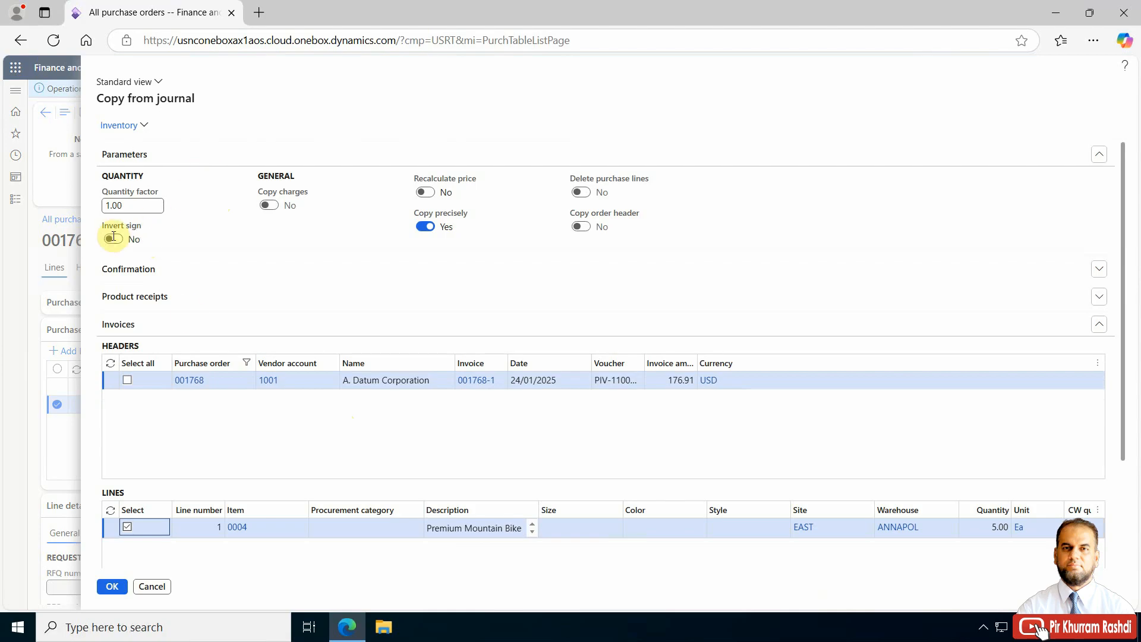
left_click(121, 584)
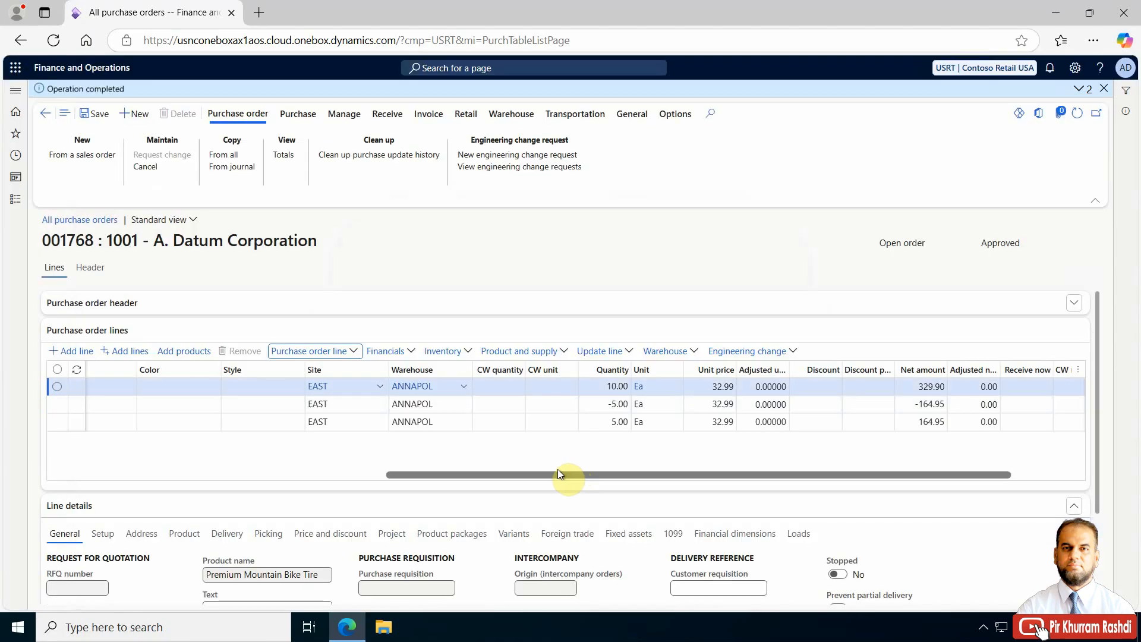
Step: Check the net amount of the negative order line against the invoice amount in the order's invoice journal, and return to the order
left_click_drag(550, 474, 741, 483)
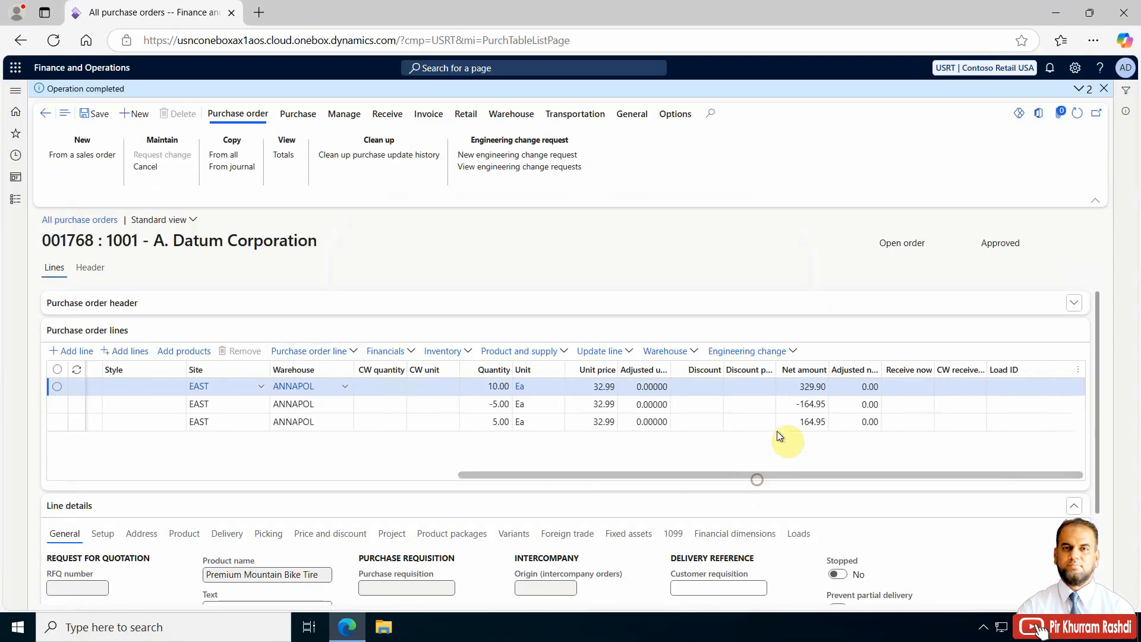
left_click(809, 404)
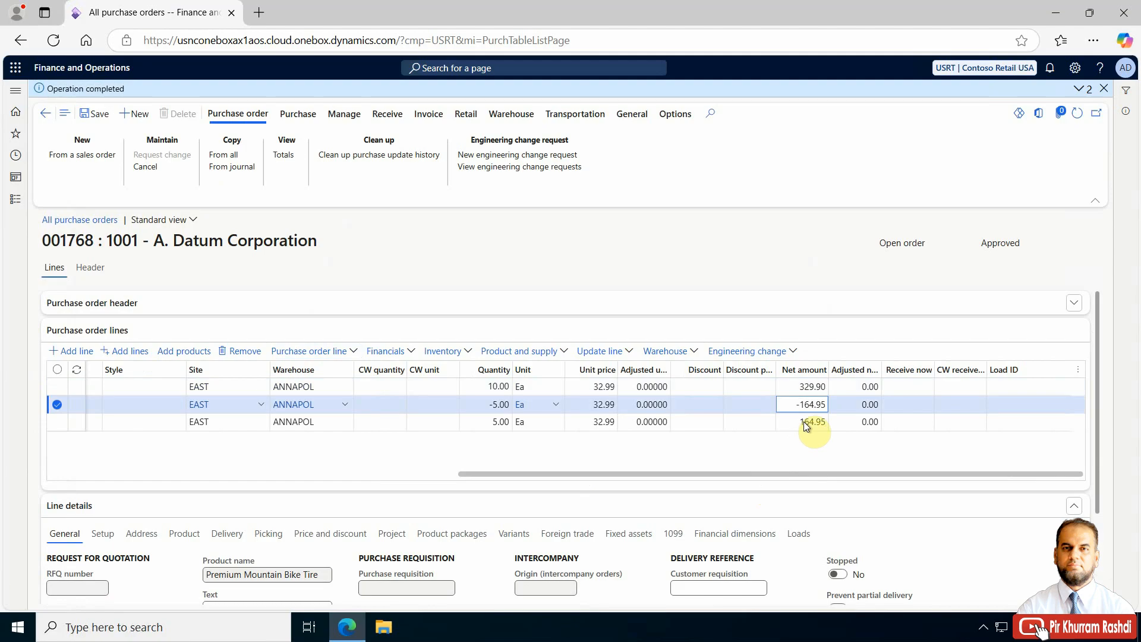
left_click(428, 113)
left_click(397, 155)
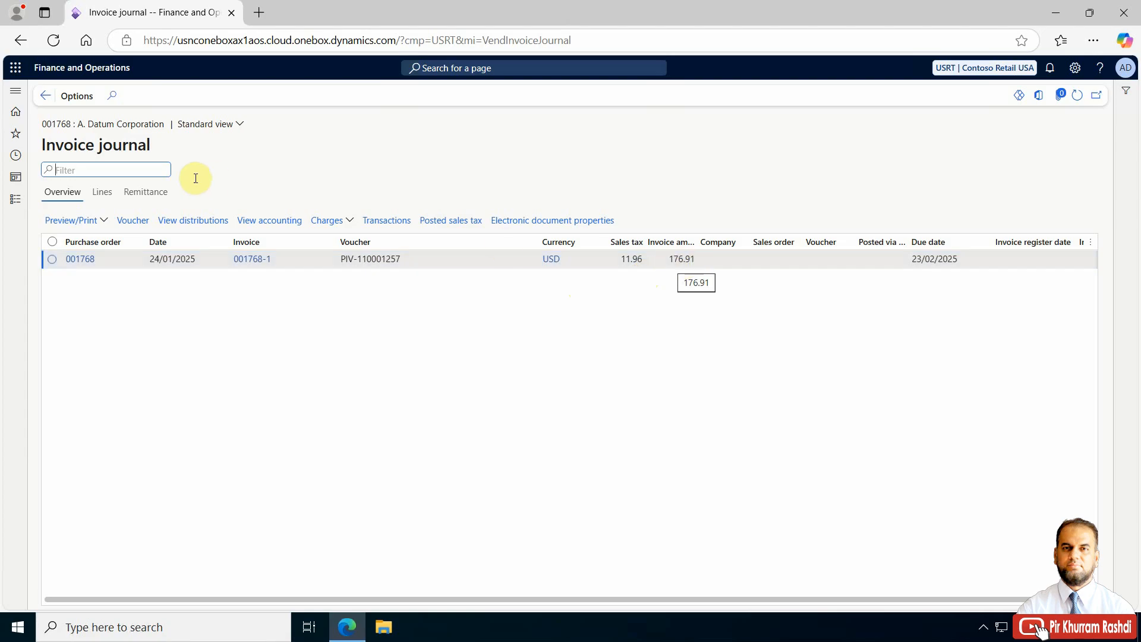
left_click(44, 95)
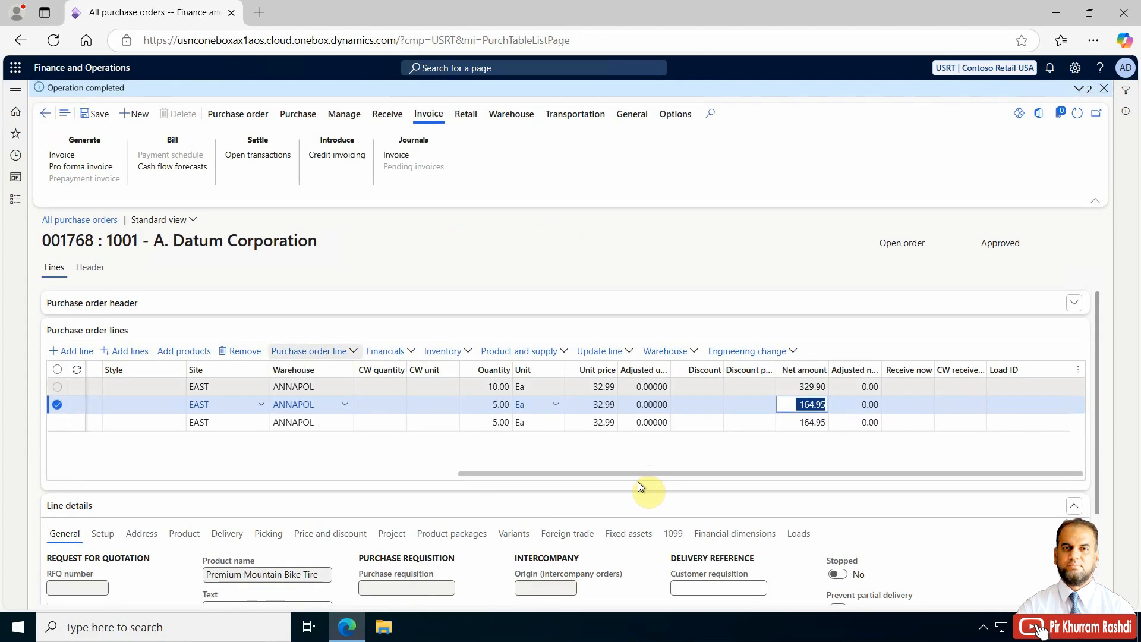
Step: Review the three purchase order lines across their item, quantity, unit price and net amount columns
left_click_drag(650, 473, 906, 482)
left_click(906, 482)
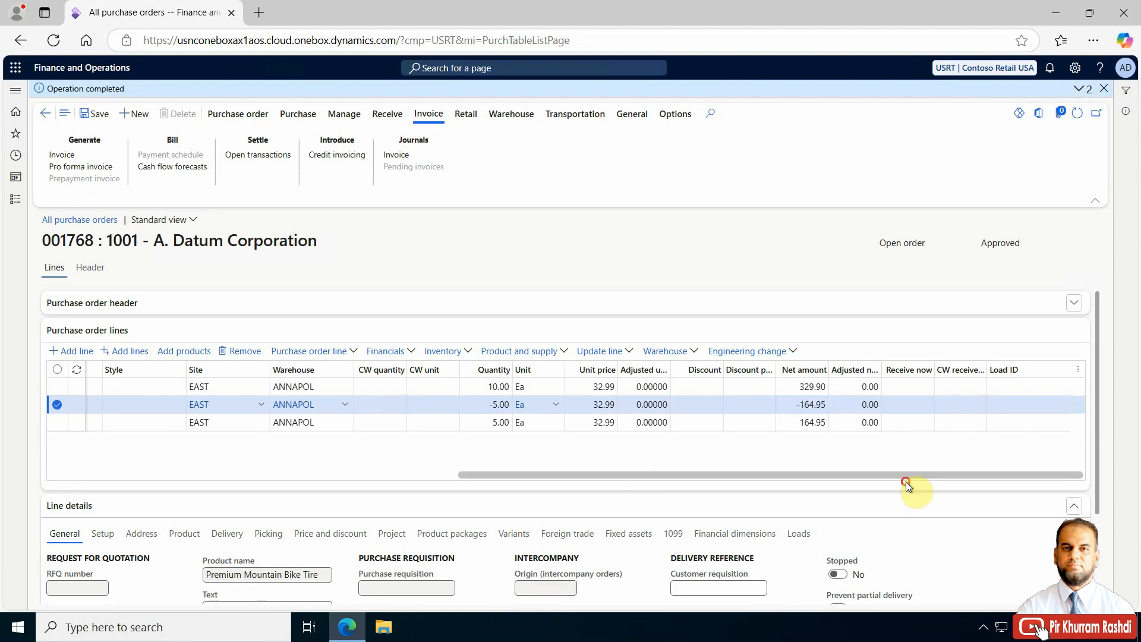
left_click(792, 404)
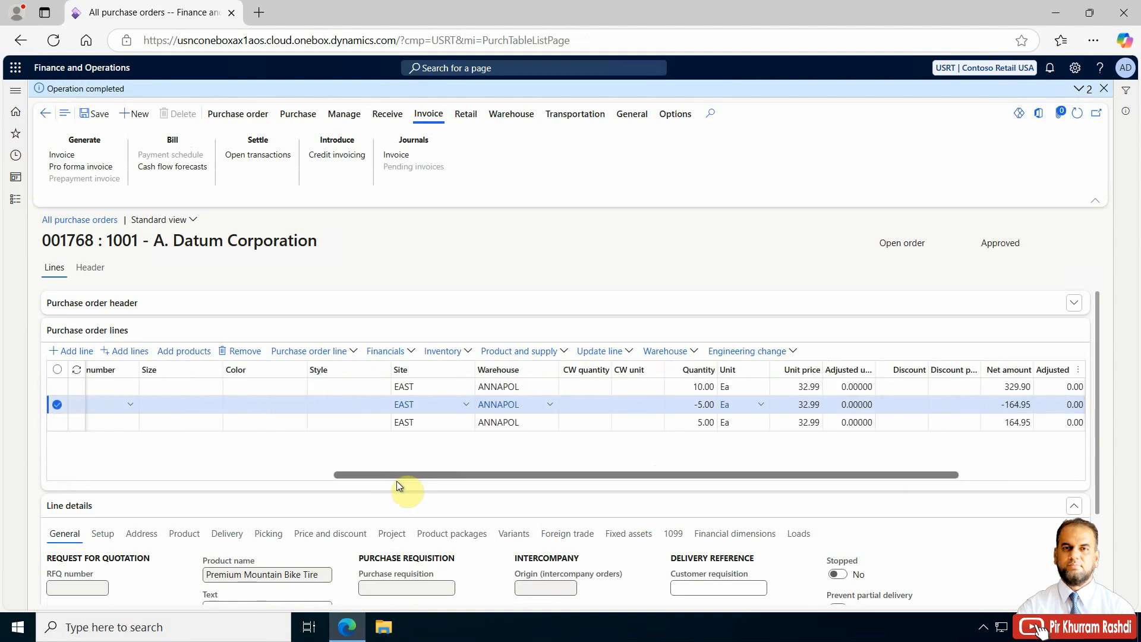
left_click_drag(397, 480, 158, 480)
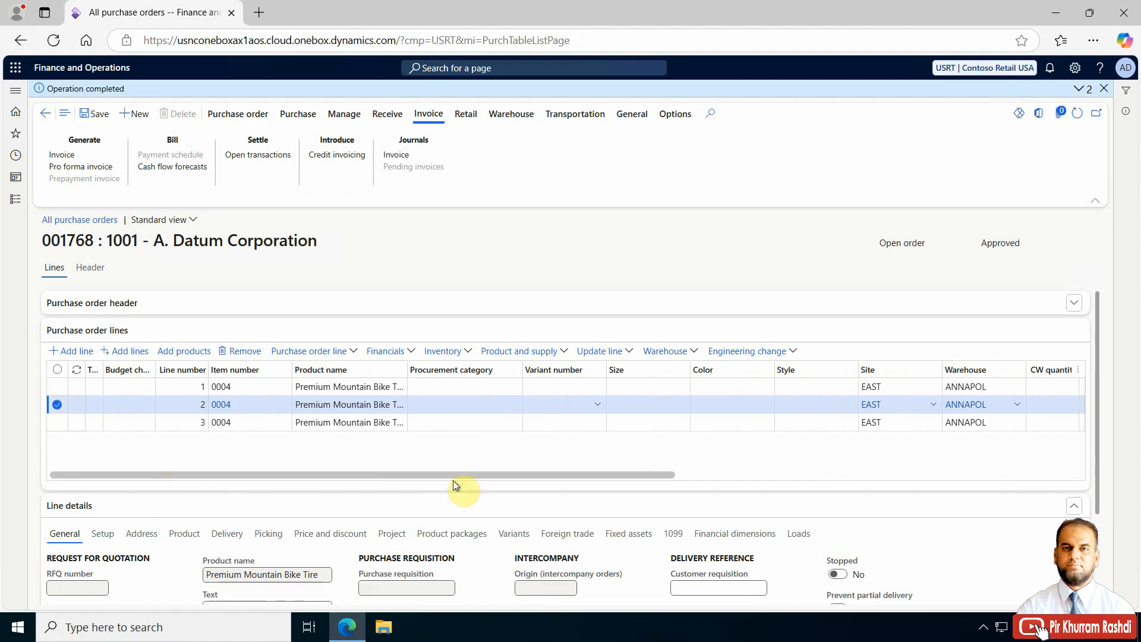
left_click_drag(453, 480, 785, 485)
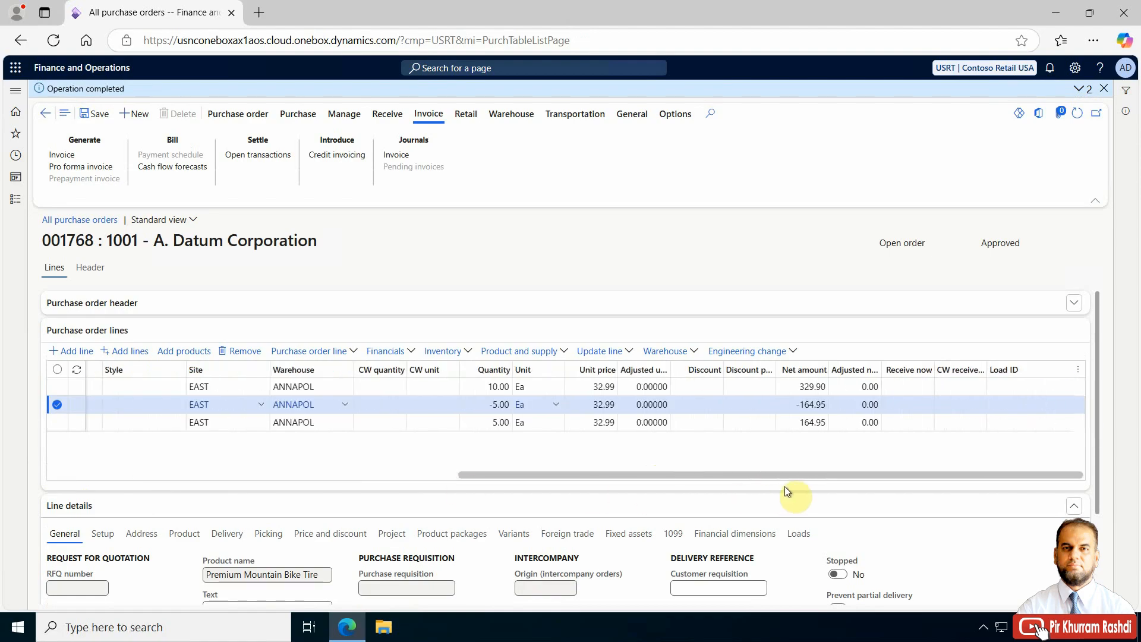
Step: Open the posted invoice's voucher from the invoice journal, examine its inventory and sales tax amounts, and return to the journal
left_click(401, 155)
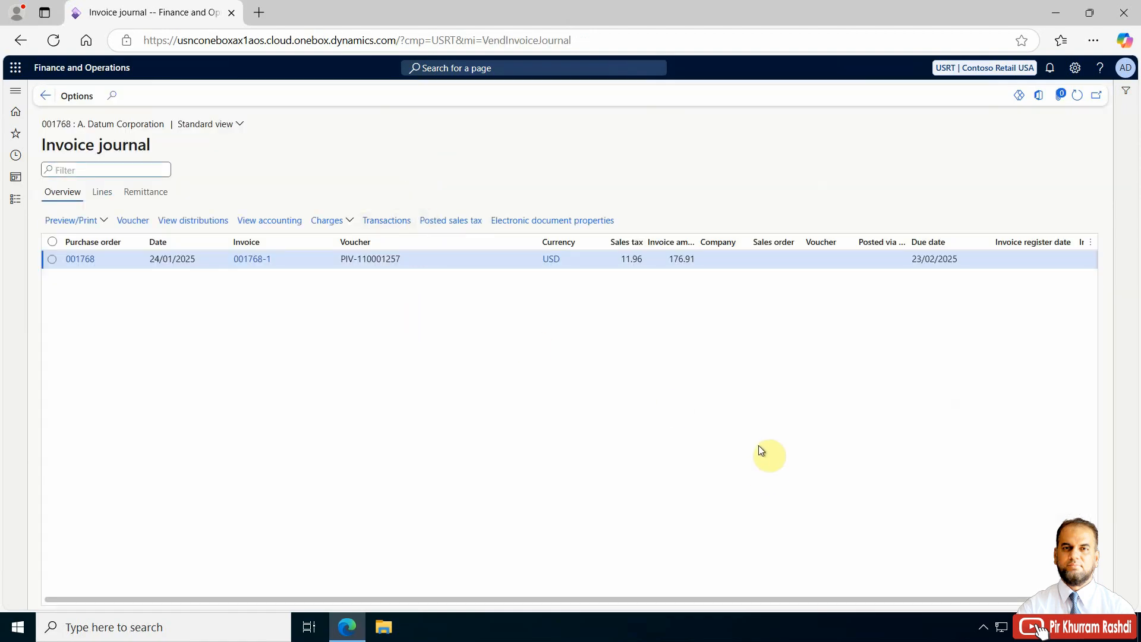
left_click_drag(684, 596, 458, 576)
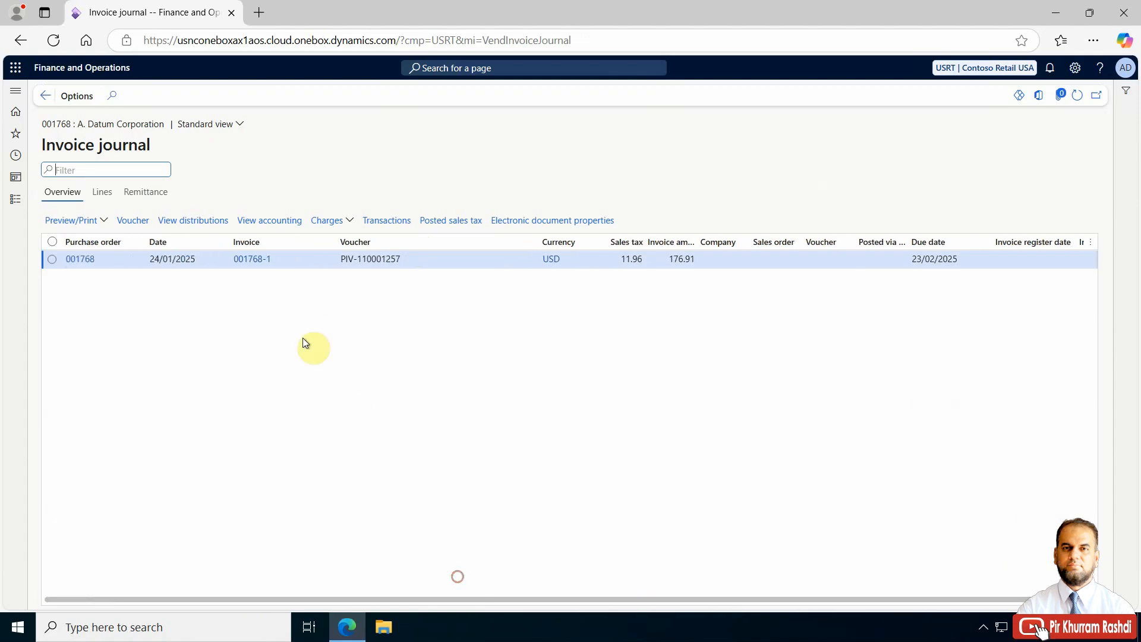
left_click(141, 223)
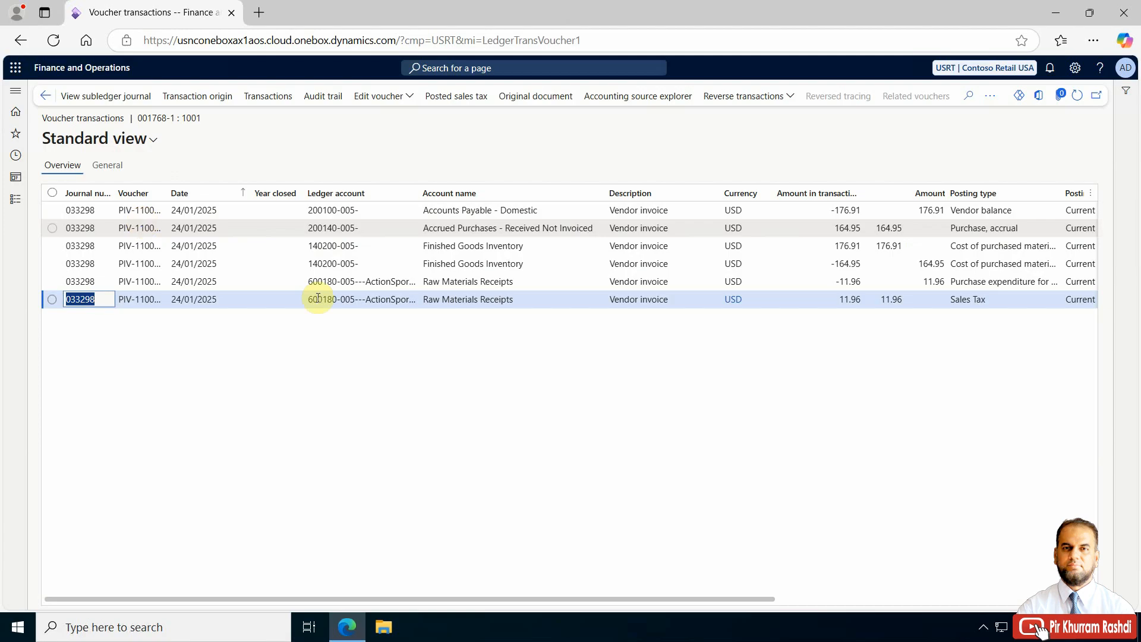
left_click_drag(831, 263, 861, 273)
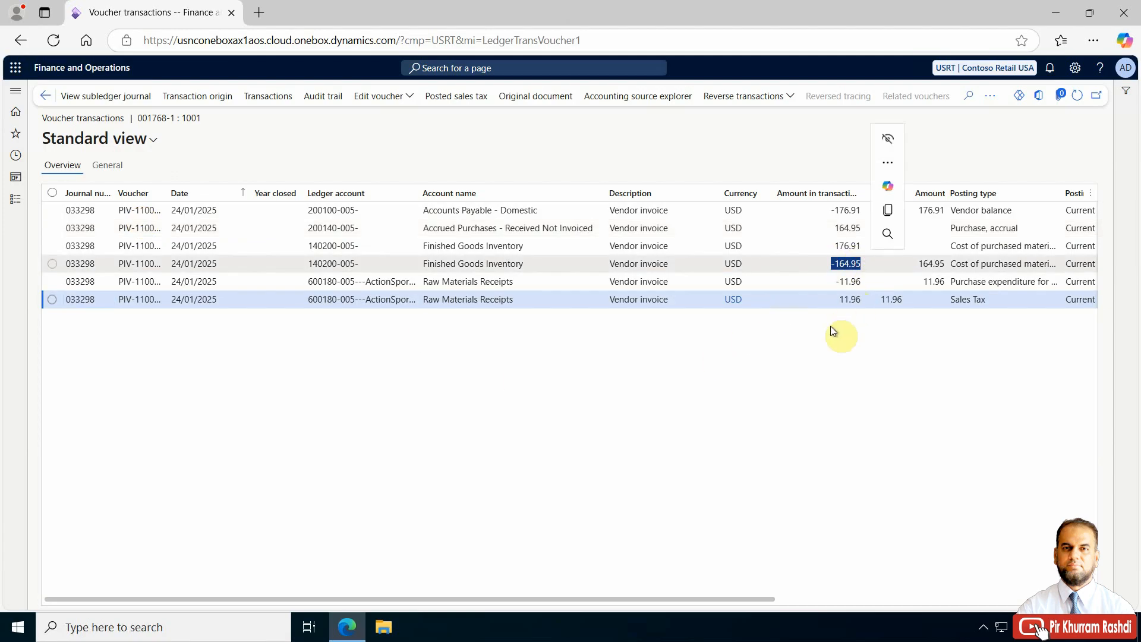
left_click(832, 331)
left_click(851, 300)
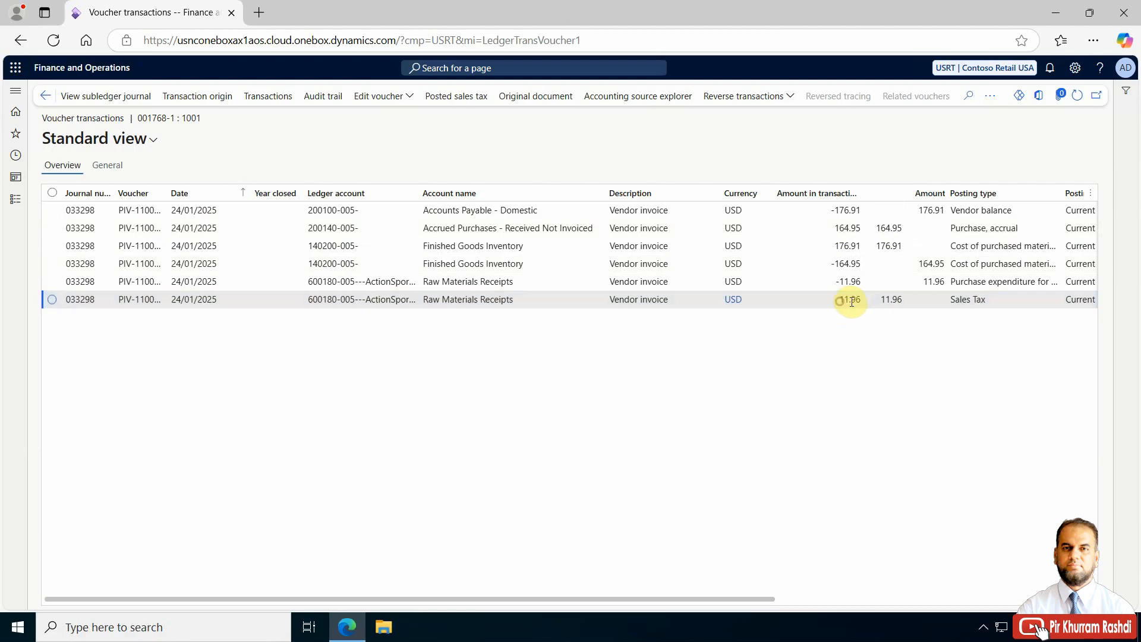
left_click(43, 96)
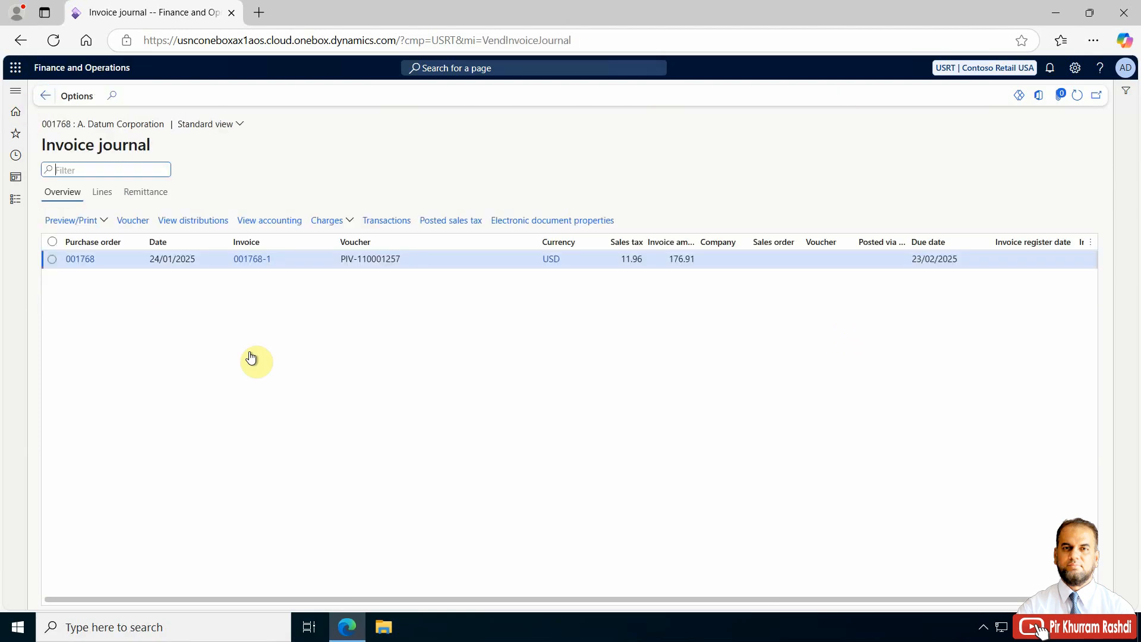
Step: Open the invoice's posted sales tax, widen the amount origin column to check it against the tax, and return to the purchase order
left_click(435, 220)
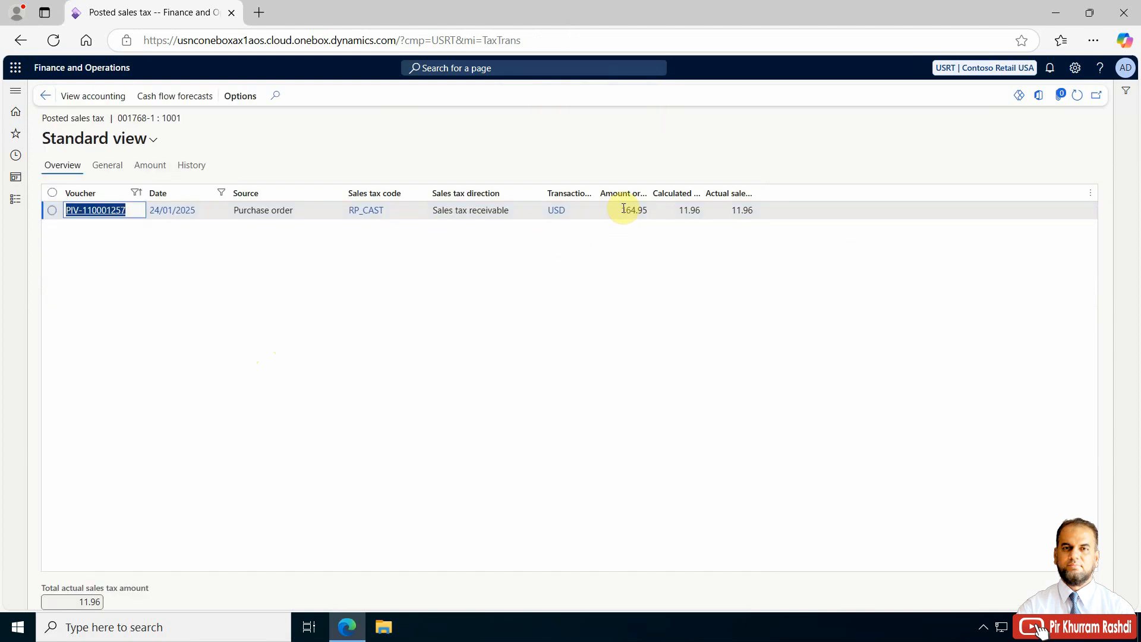
left_click_drag(649, 189, 698, 211)
left_click(45, 96)
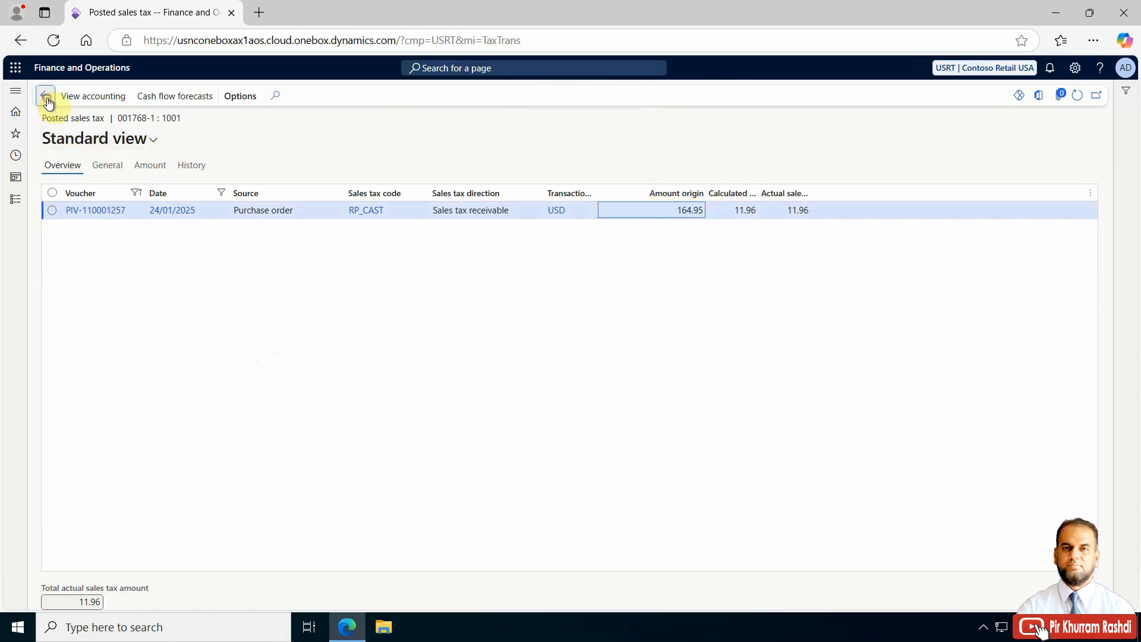
left_click(45, 96)
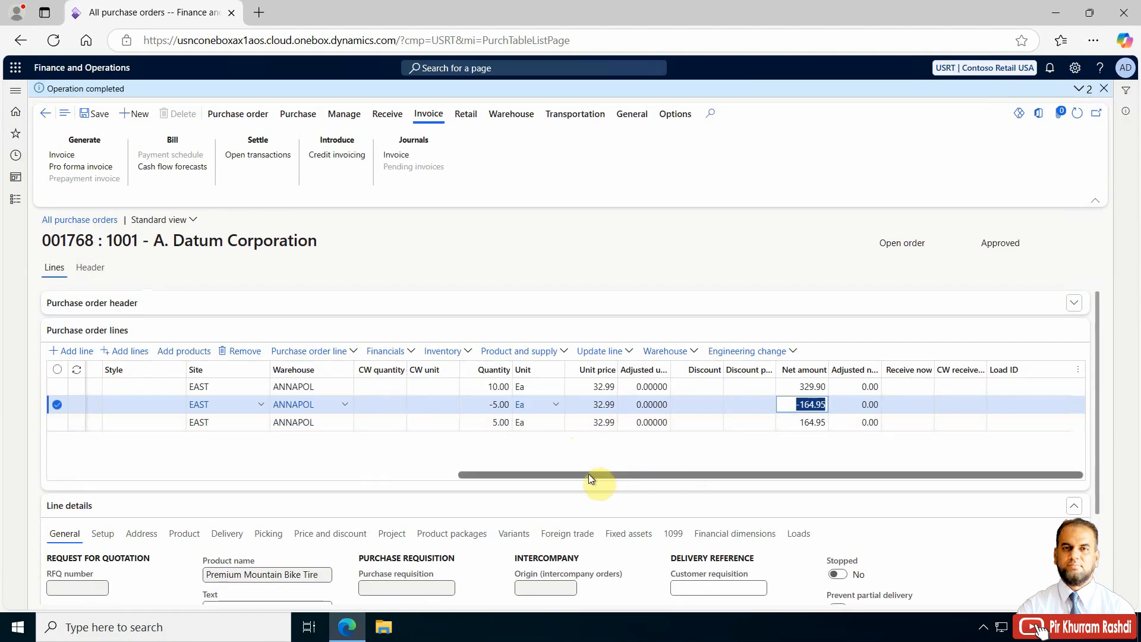
Step: Review the quantity and net amount of the negative purchase order line alongside the other two lines
left_click_drag(568, 475, 469, 476)
left_click_drag(167, 477, 821, 482)
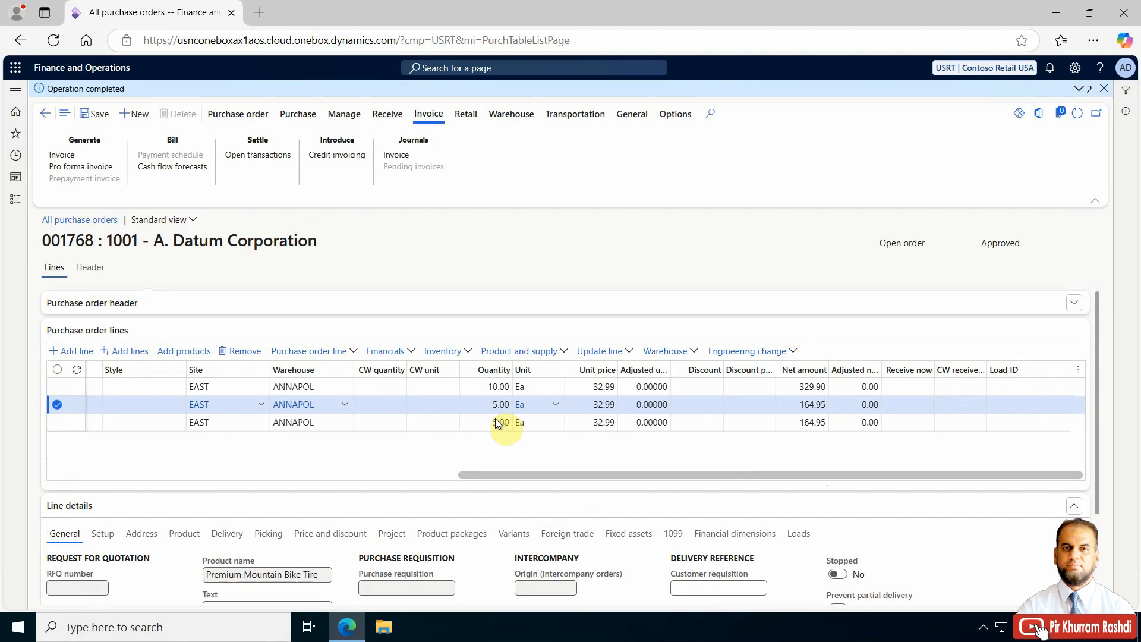
left_click(479, 405)
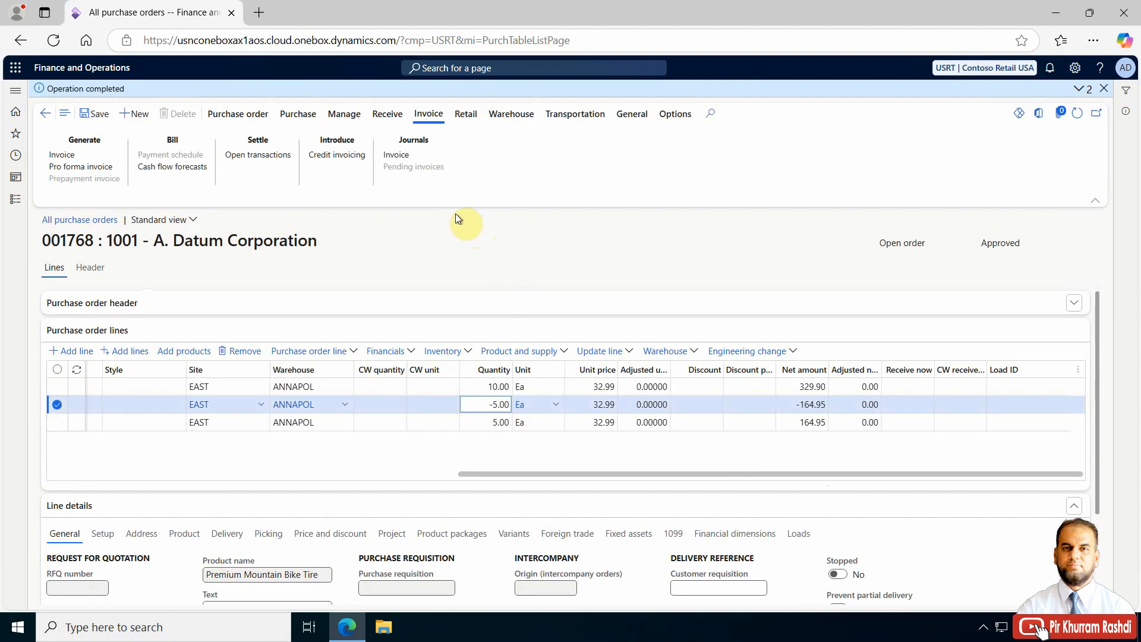
Step: Check which receiving options are available for the changed purchase order, and confirm the order
left_click(387, 115)
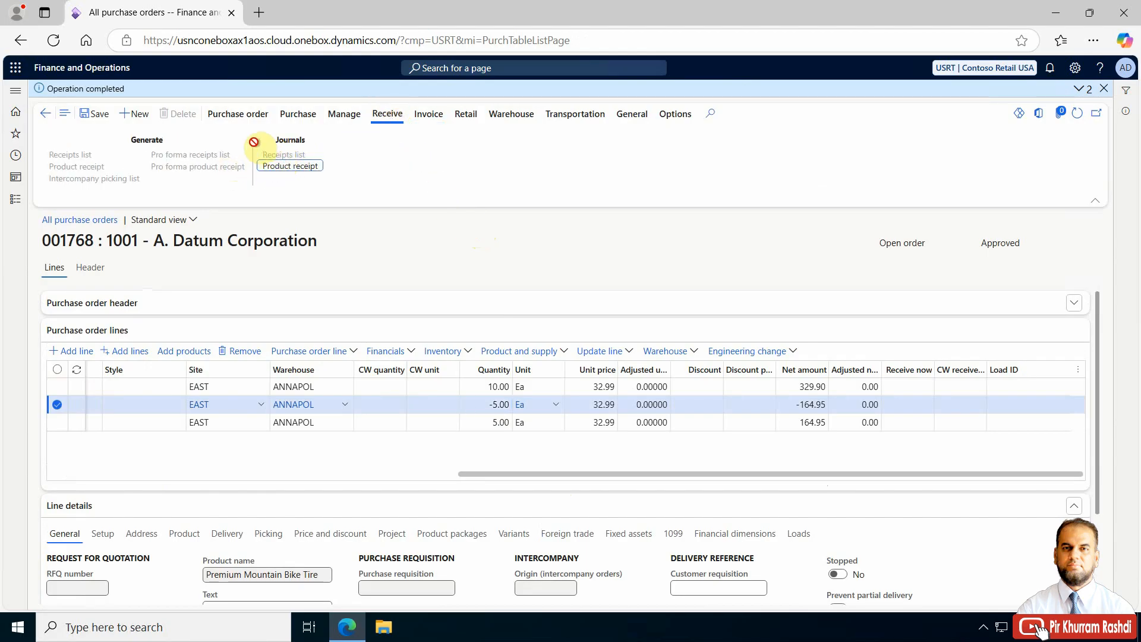
left_click_drag(579, 474, 127, 476)
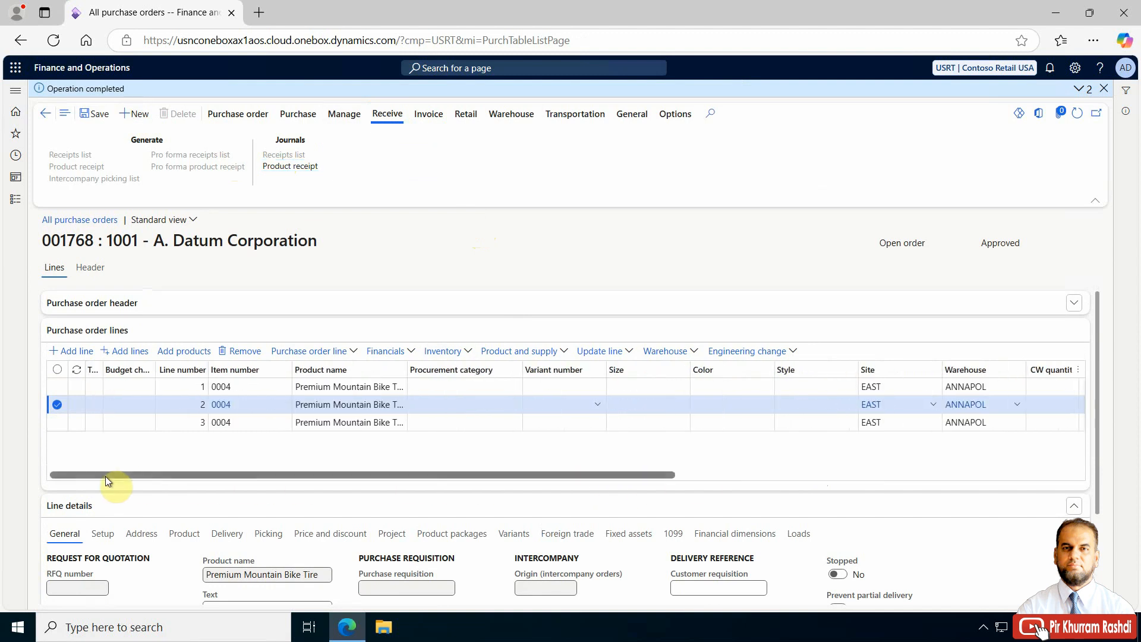
left_click(234, 115)
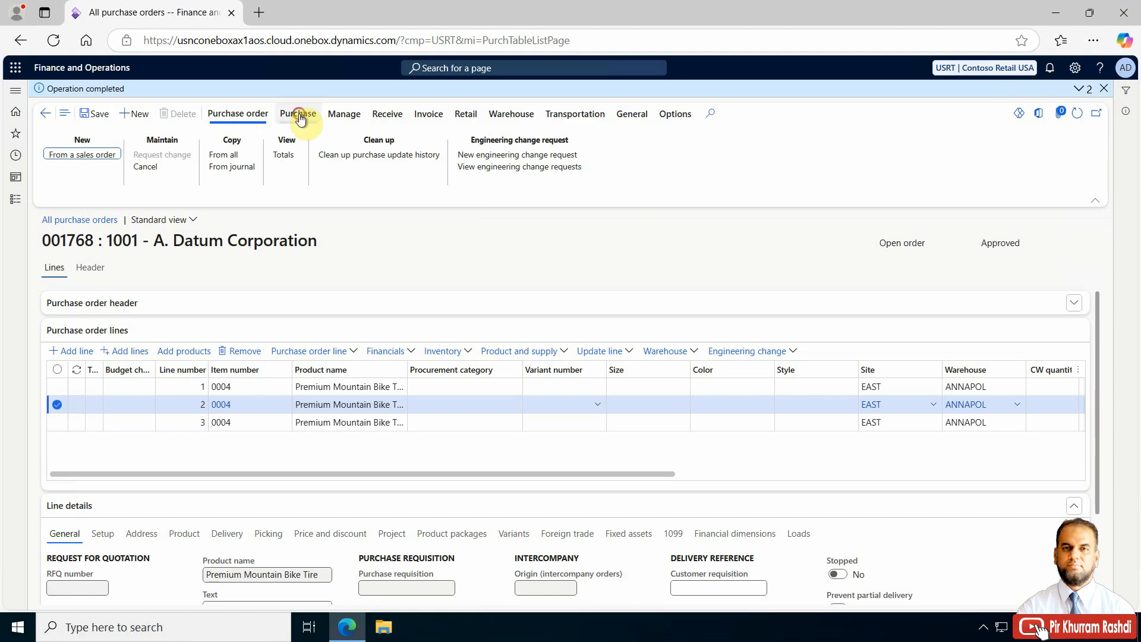
left_click(299, 117)
left_click(617, 155)
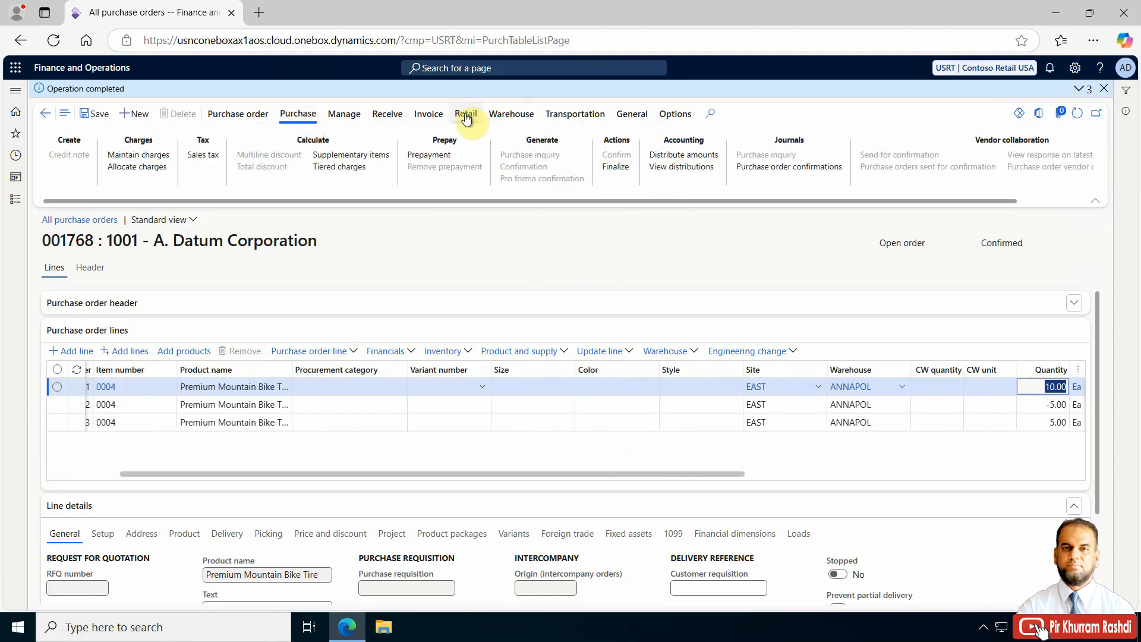
Step: Check the date of the existing receipt in the order's product receipt journal, and return to the order
left_click(387, 113)
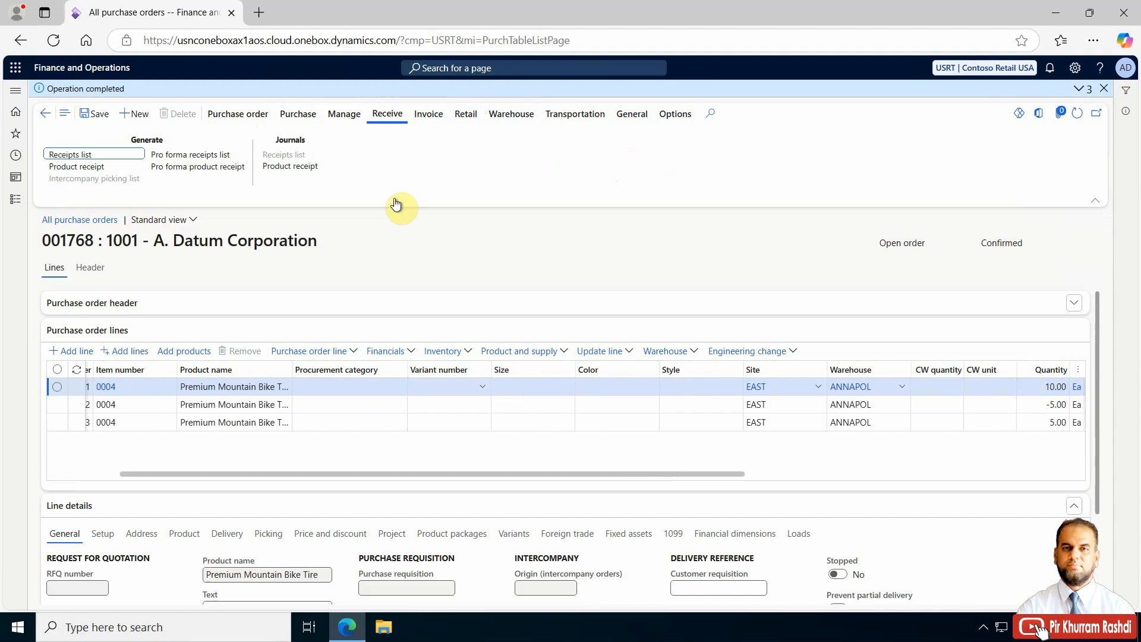
left_click(297, 169)
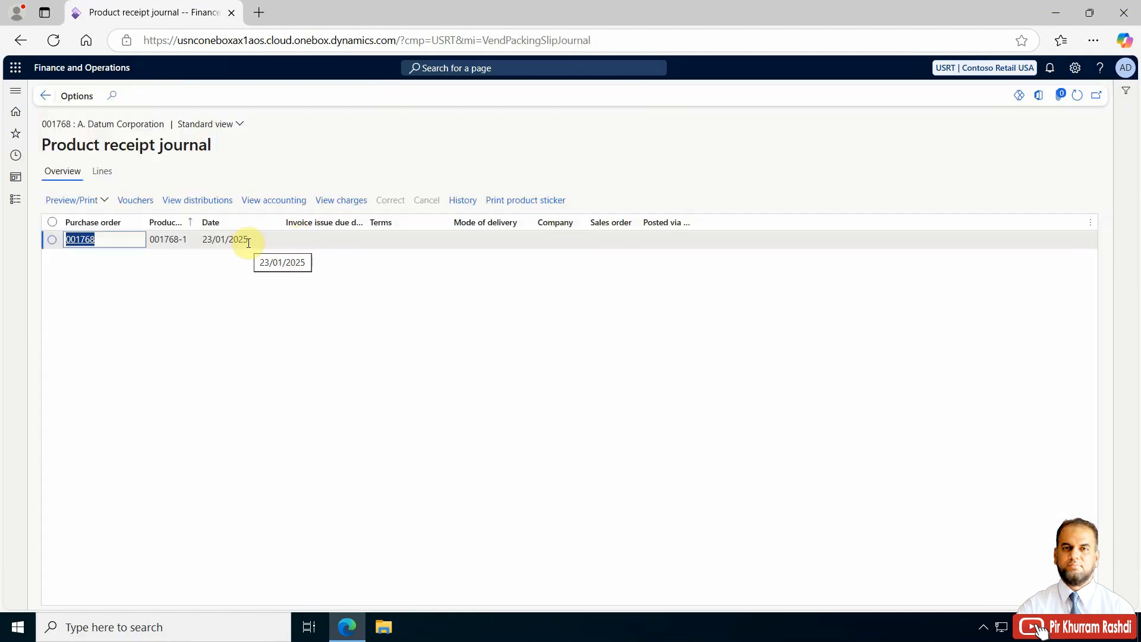
left_click(46, 97)
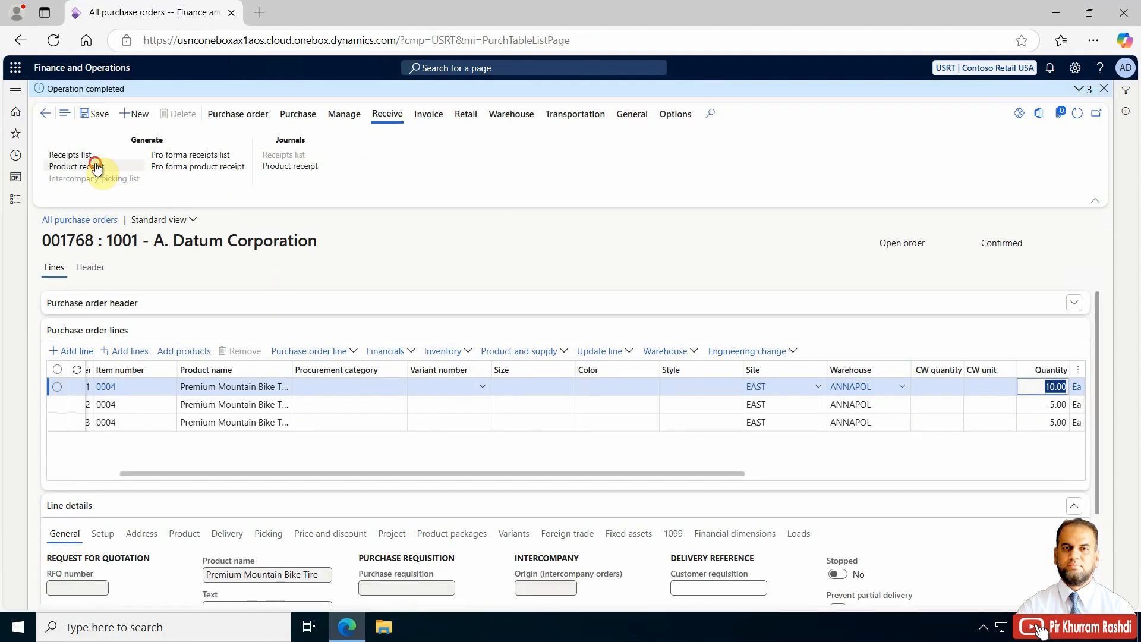
Step: Start a product receipt for the ordered quantity dated 23/01/2025, numbered with the purchase order number plus the suffix -REV
left_click(96, 165)
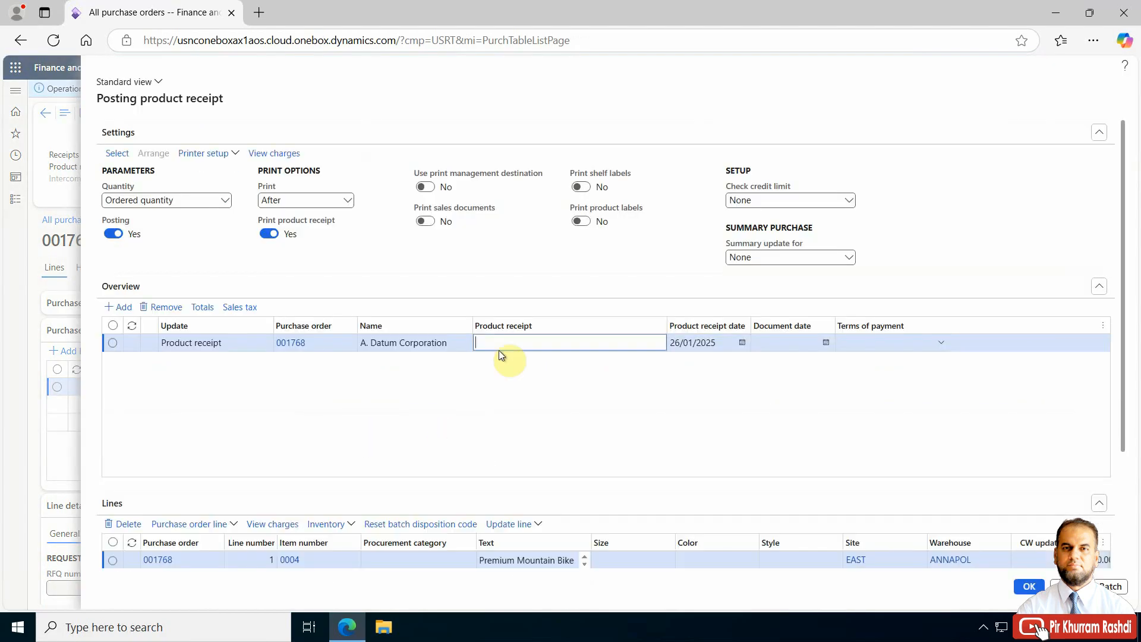
left_click(743, 343)
left_click(678, 296)
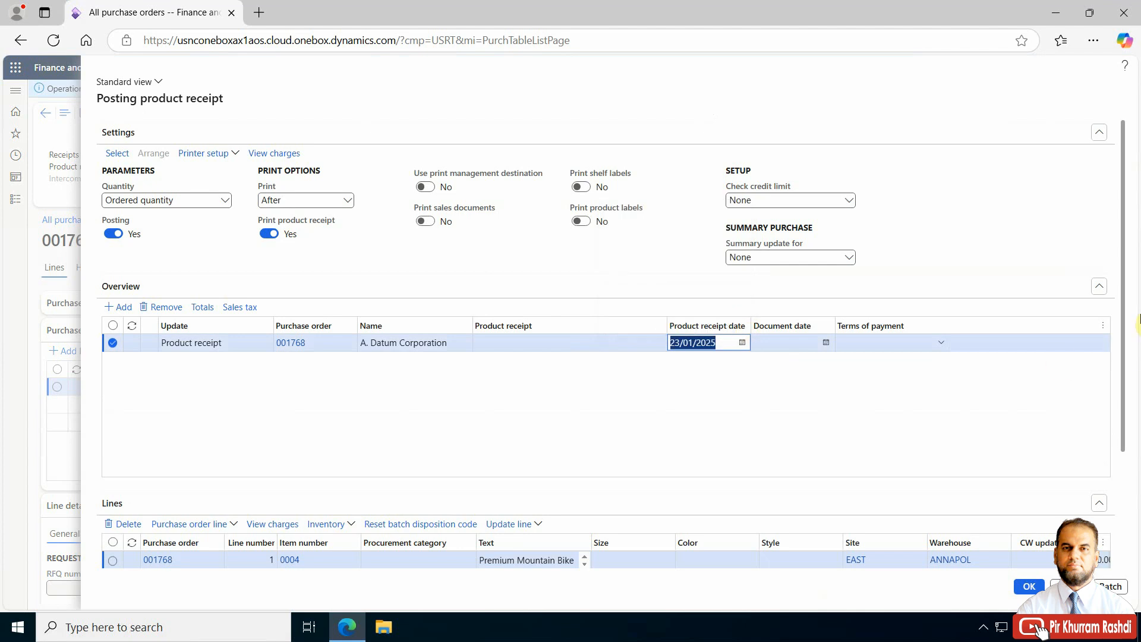
left_click_drag(1122, 247, 1121, 294)
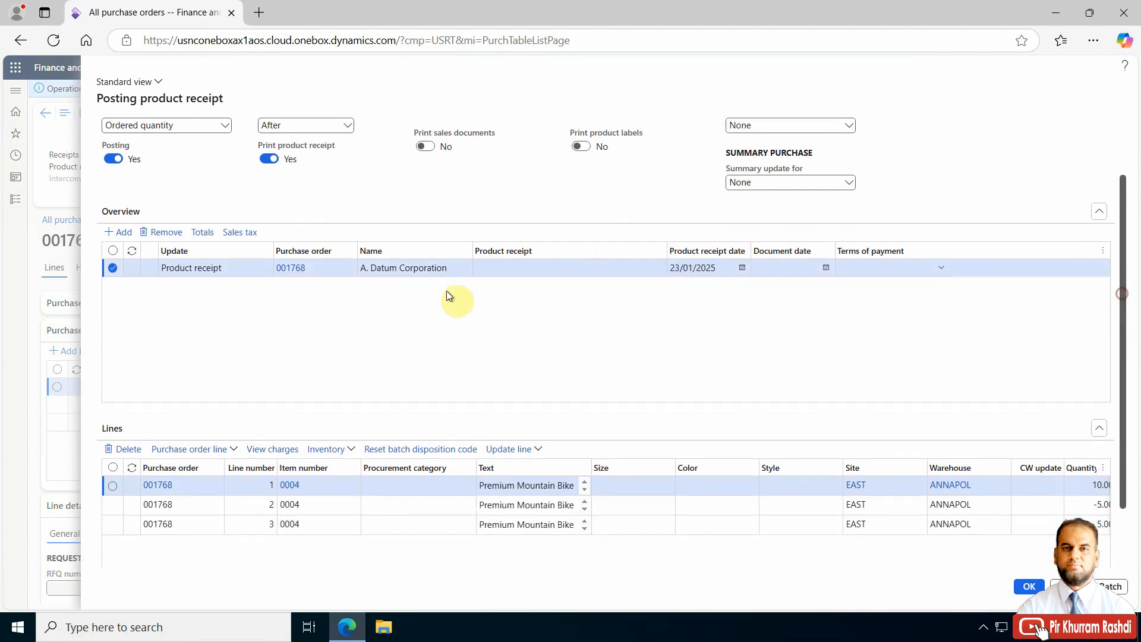
left_click(524, 271)
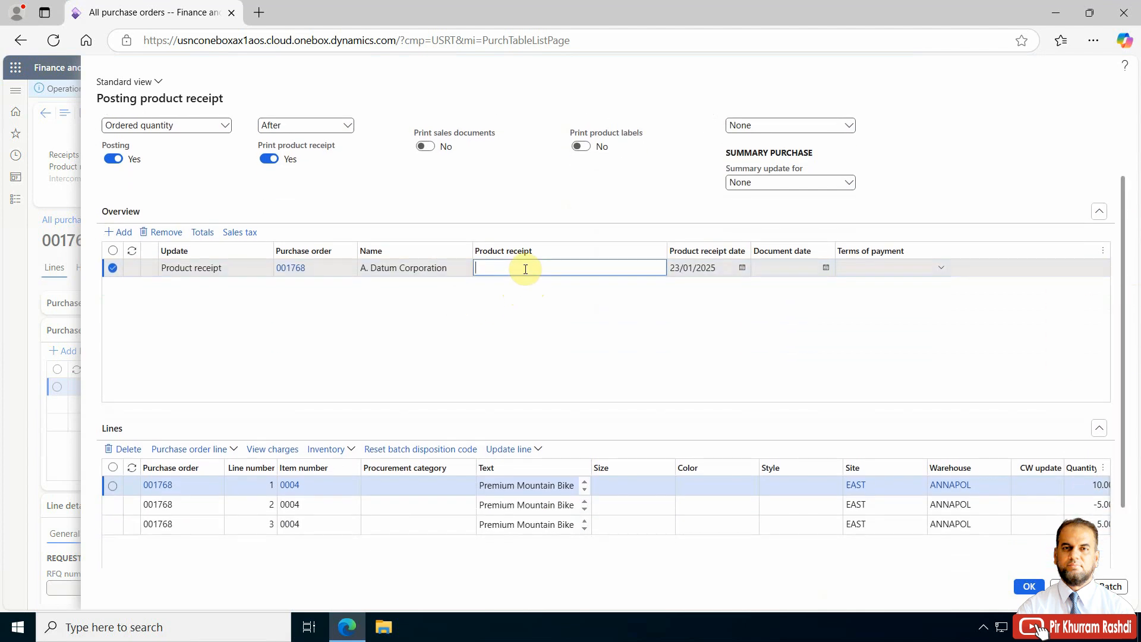
type("001768-REV")
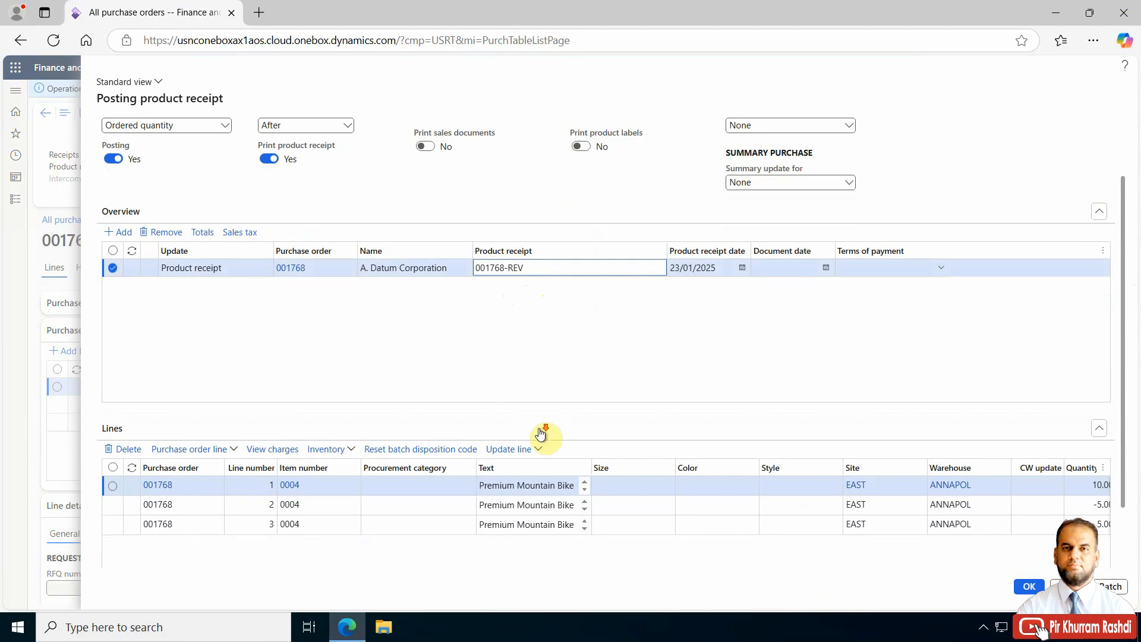
Step: Examine the ordered quantity, receipt quantity and net amount of the three lines in the product receipt
scroll(595, 452, "down", 2)
left_click_drag(548, 525, 892, 538)
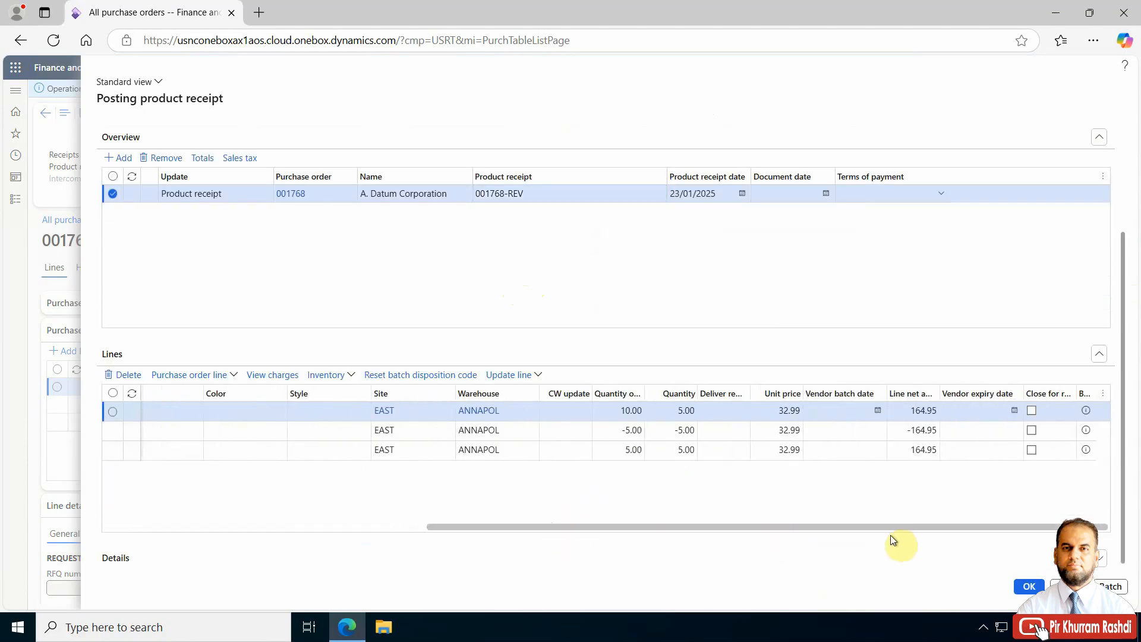
left_click(682, 411)
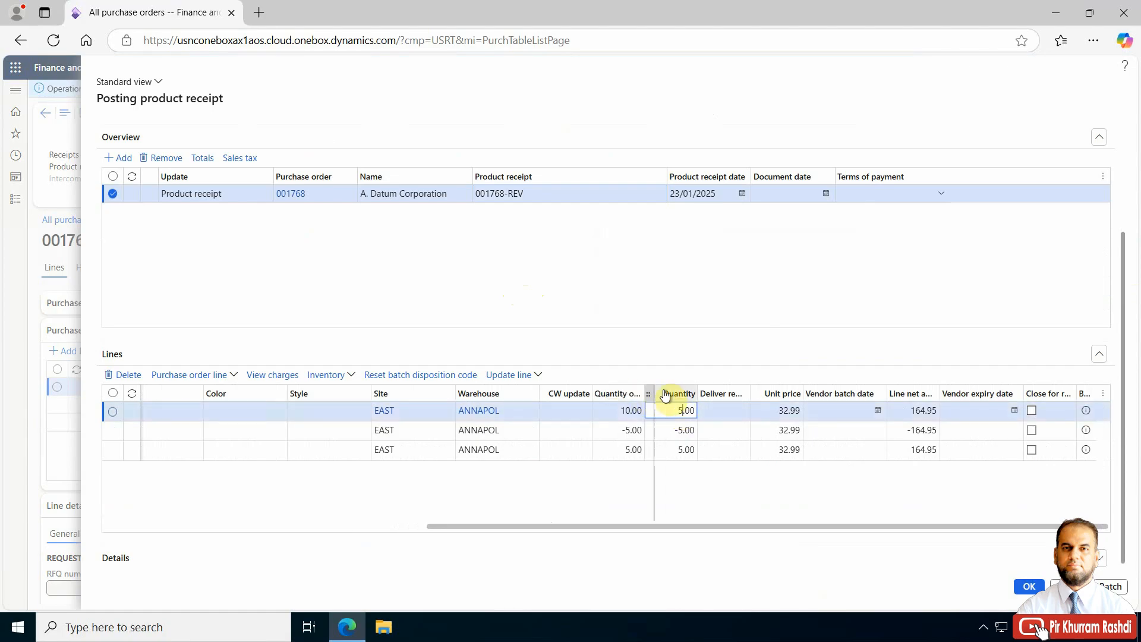
left_click_drag(665, 396, 686, 414)
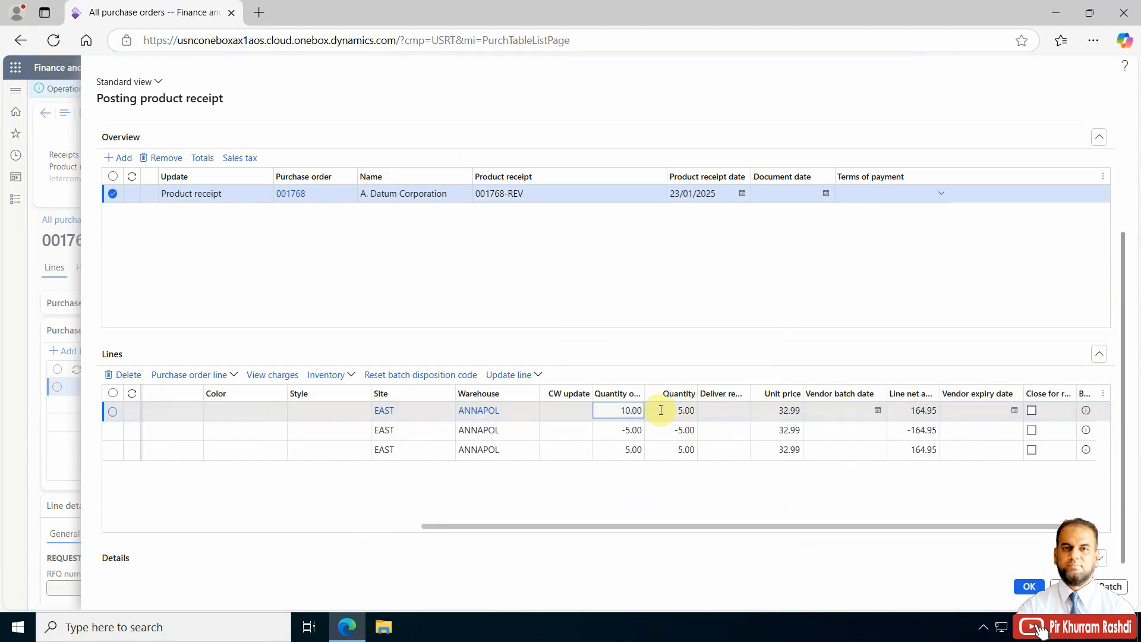
left_click(660, 410)
left_click_drag(645, 389, 716, 414)
left_click(668, 411)
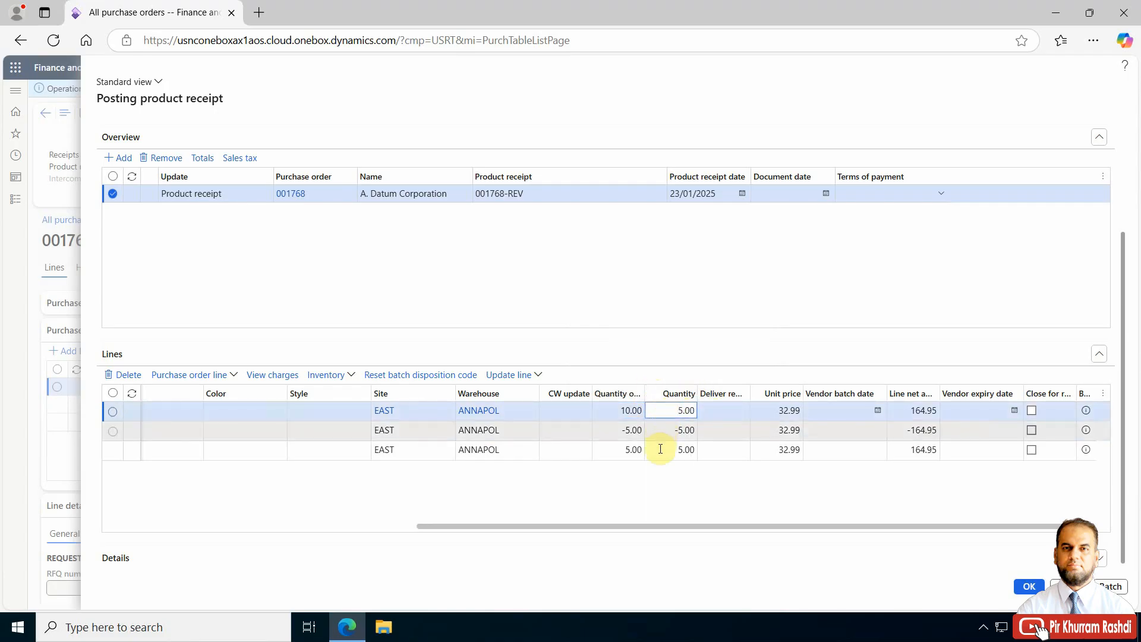
left_click(662, 433)
left_click(656, 452)
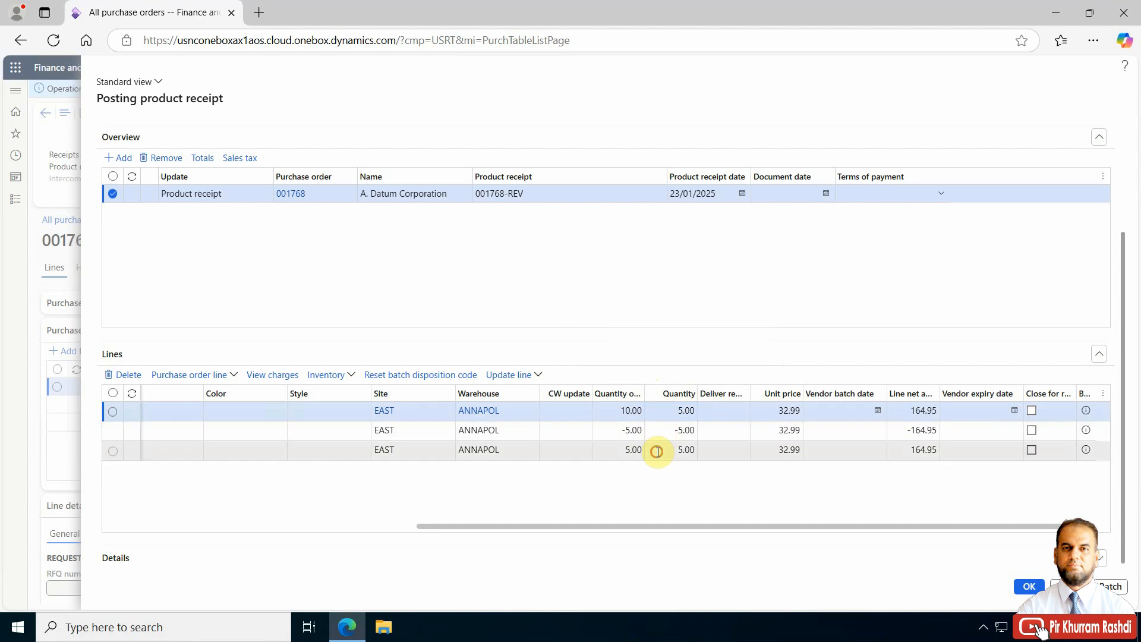
Step: Remove order line 1 from the product receipt and post the receipt with lines 2 and 3
left_click(114, 414)
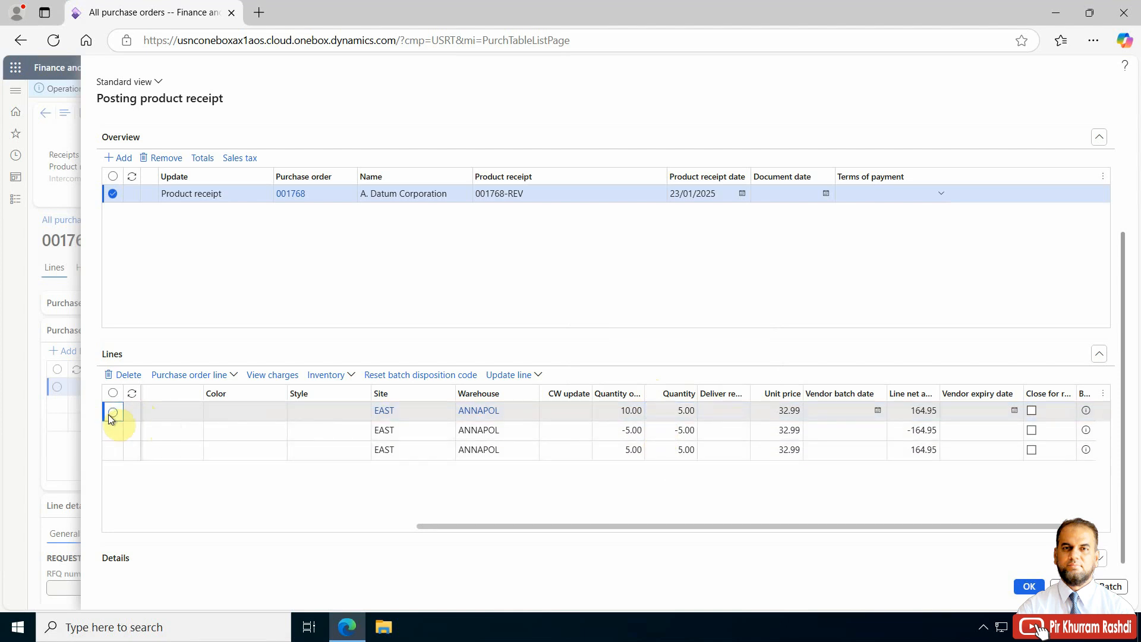
left_click_drag(441, 525, 89, 522)
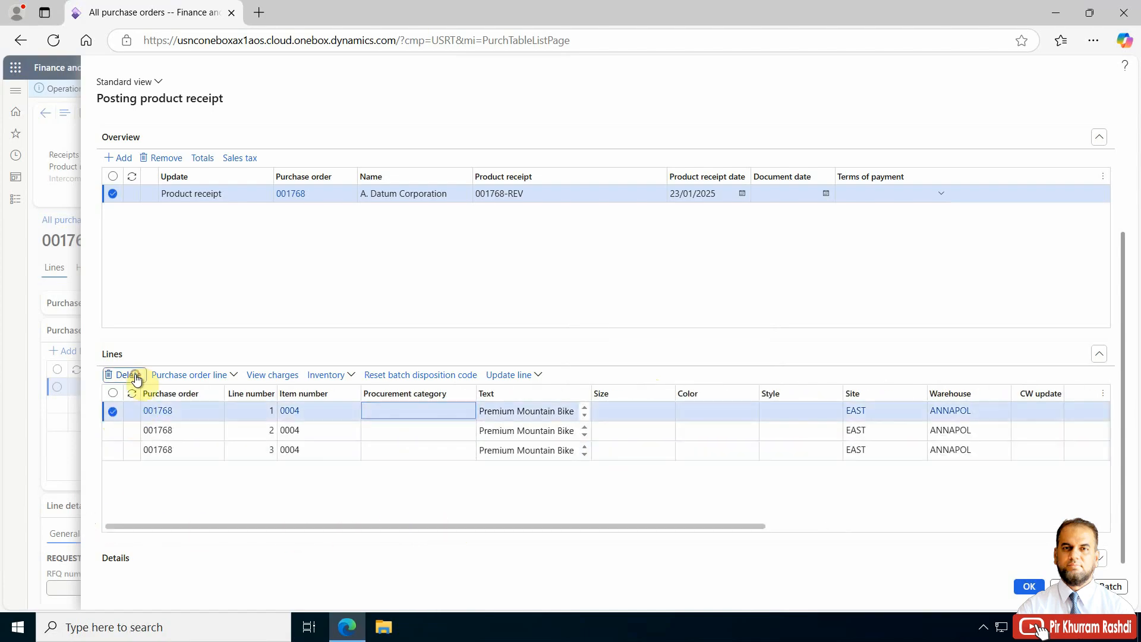
key("alt+Delete")
left_click(689, 316)
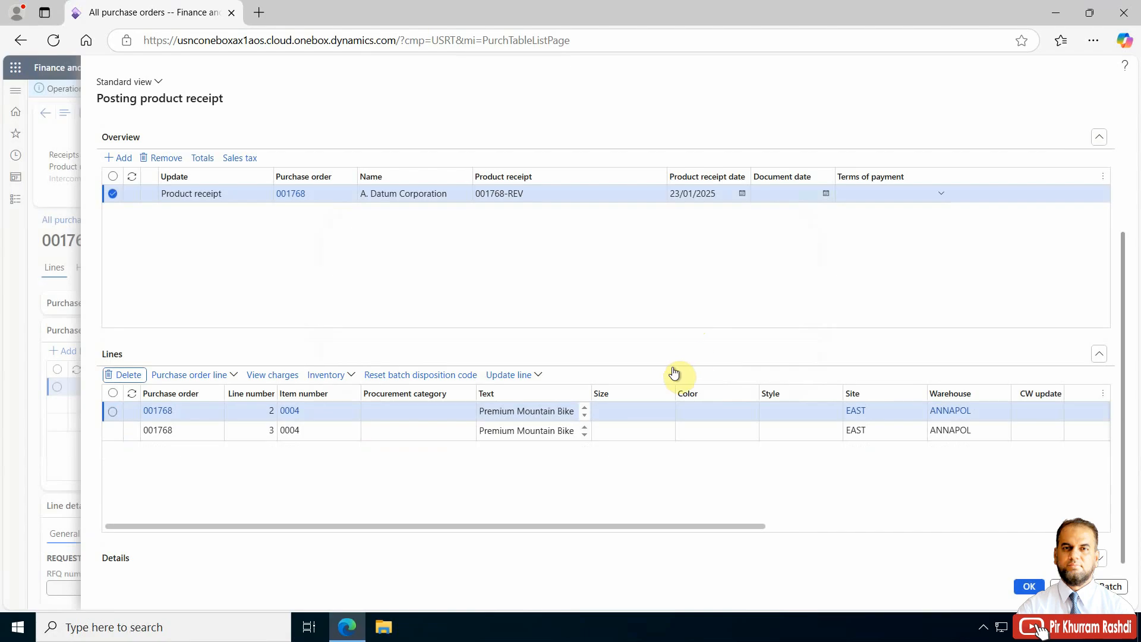
left_click_drag(655, 528, 391, 529)
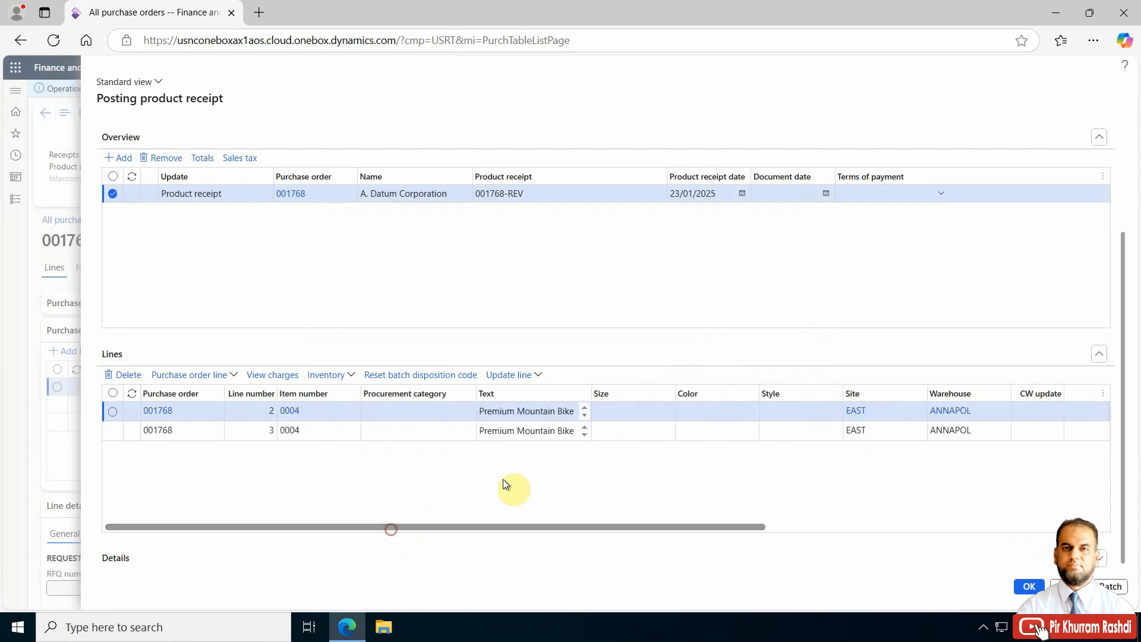
left_click(1032, 586)
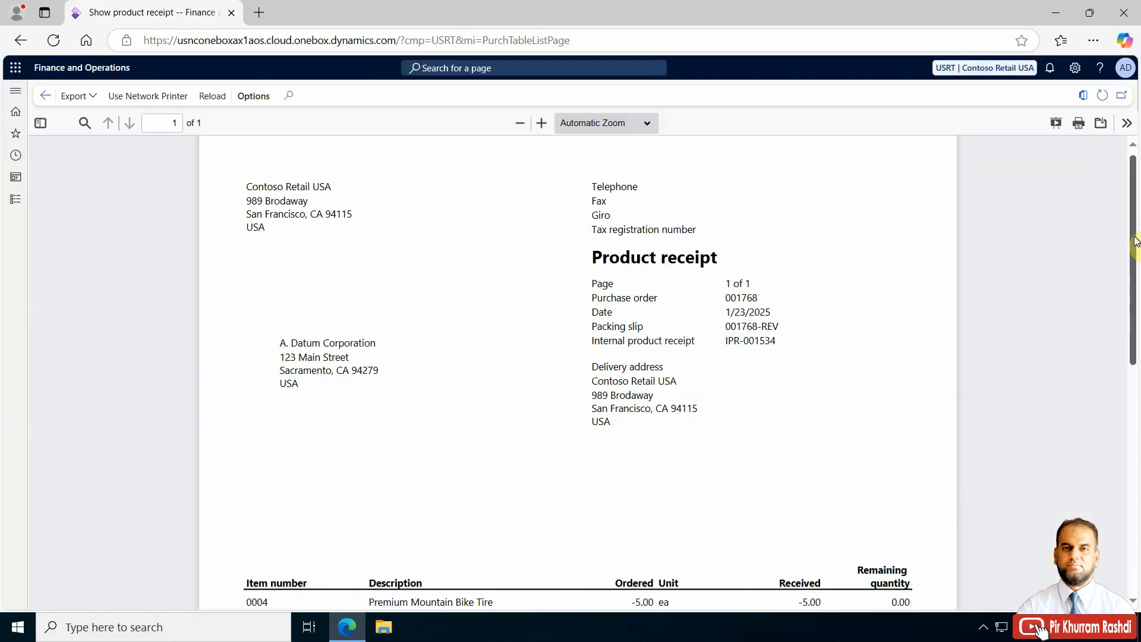
Step: Review the ordered, received and remaining quantities on the printed product receipt, and return to the purchase order
scroll(1135, 321, "down", 2)
scroll(1134, 321, "down", 1)
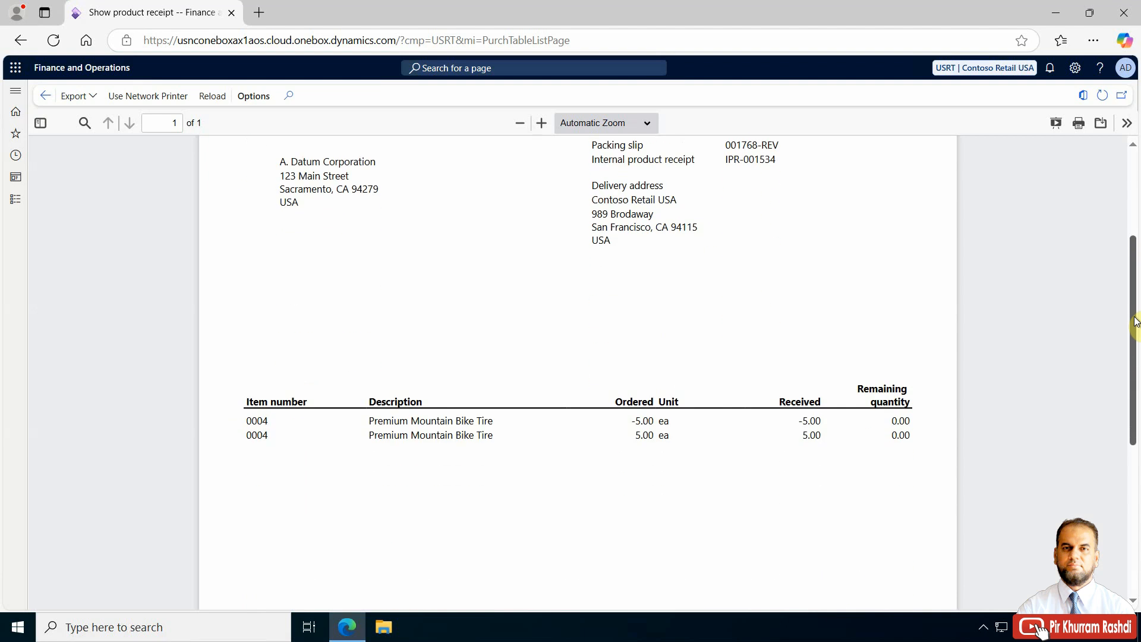
scroll(1134, 320, "down", 5)
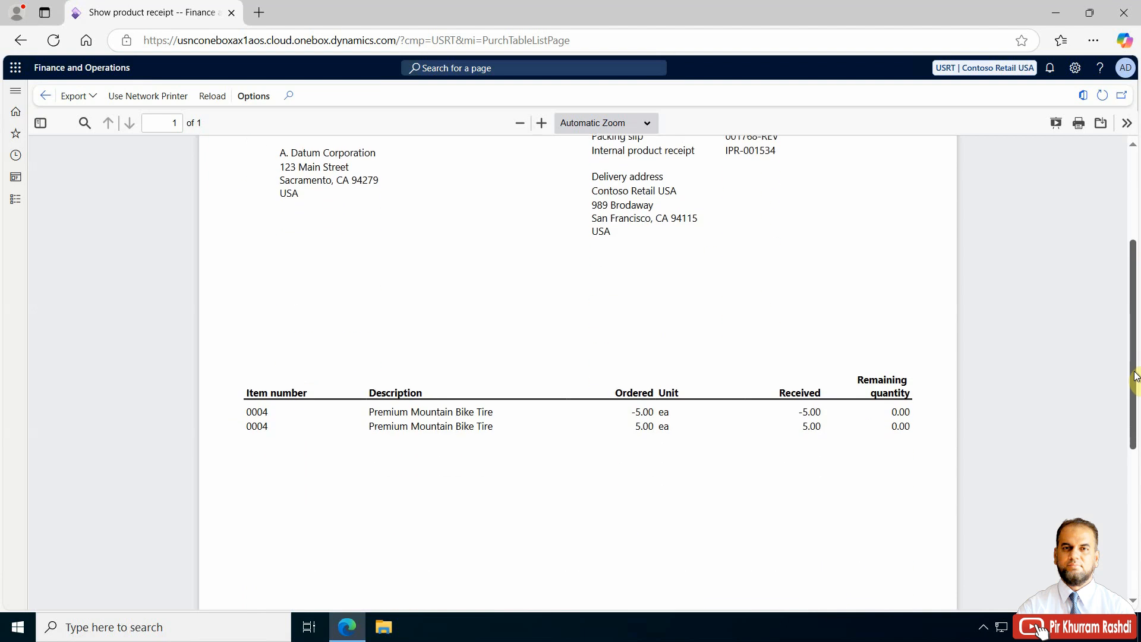
left_click(1135, 264)
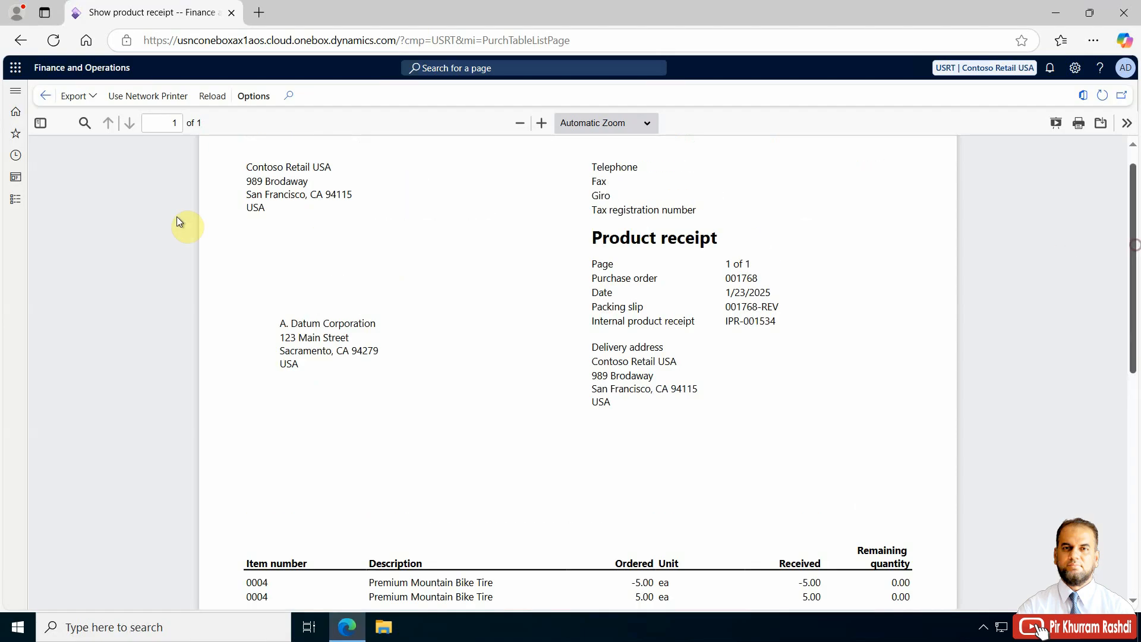
left_click(47, 95)
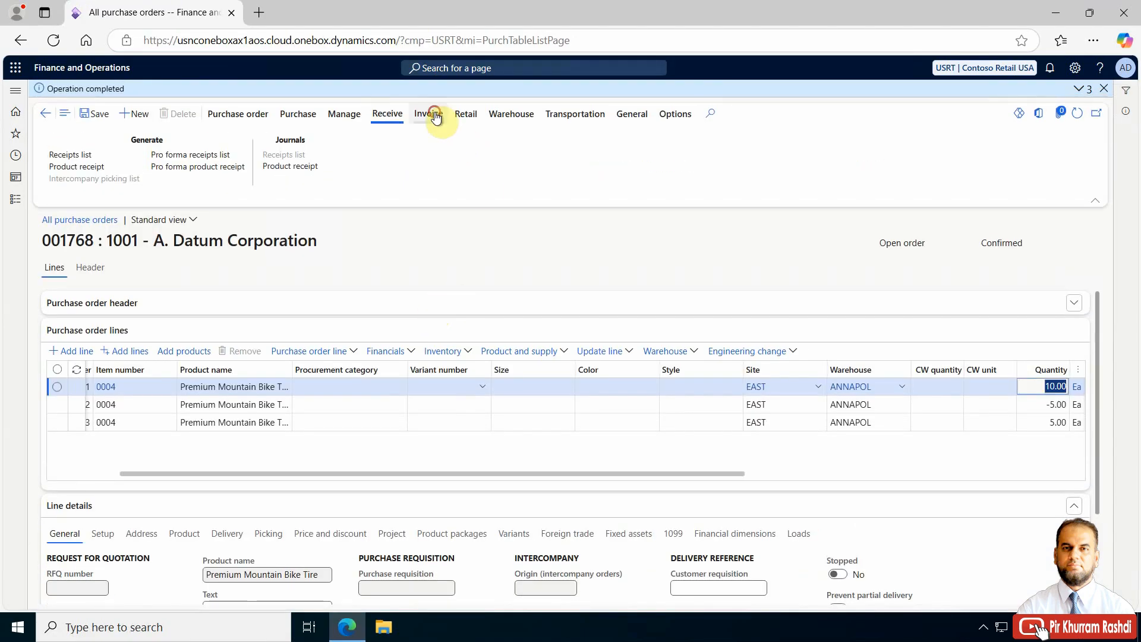
Step: Copy the posted invoice's date from the order's invoice journal, check its invoiced line, and return to the purchase order
left_click(435, 116)
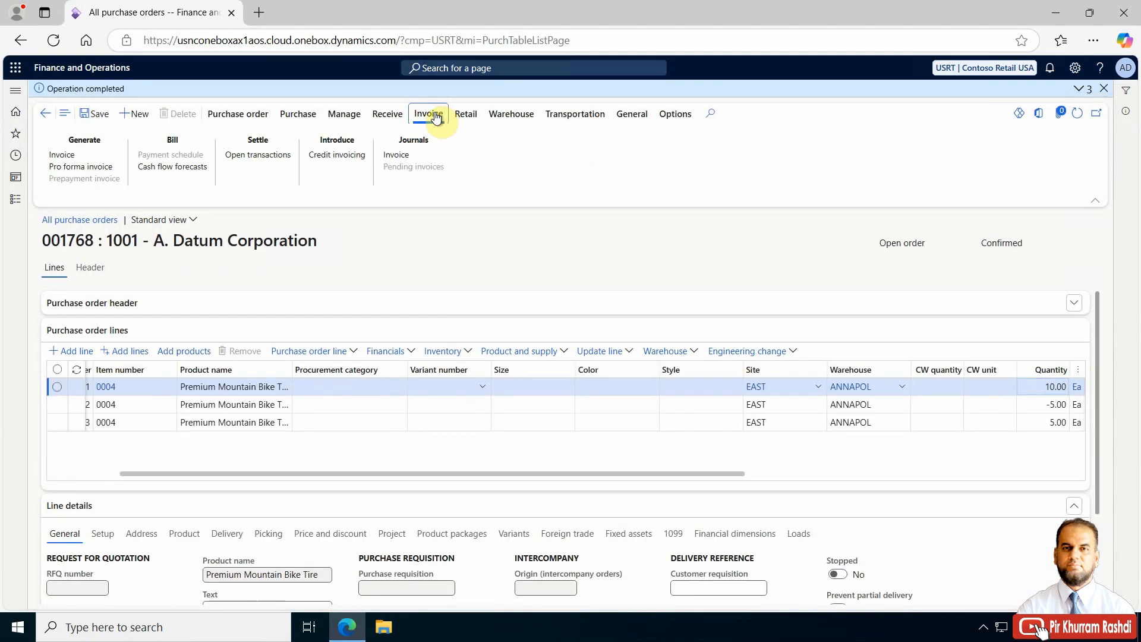
left_click(397, 155)
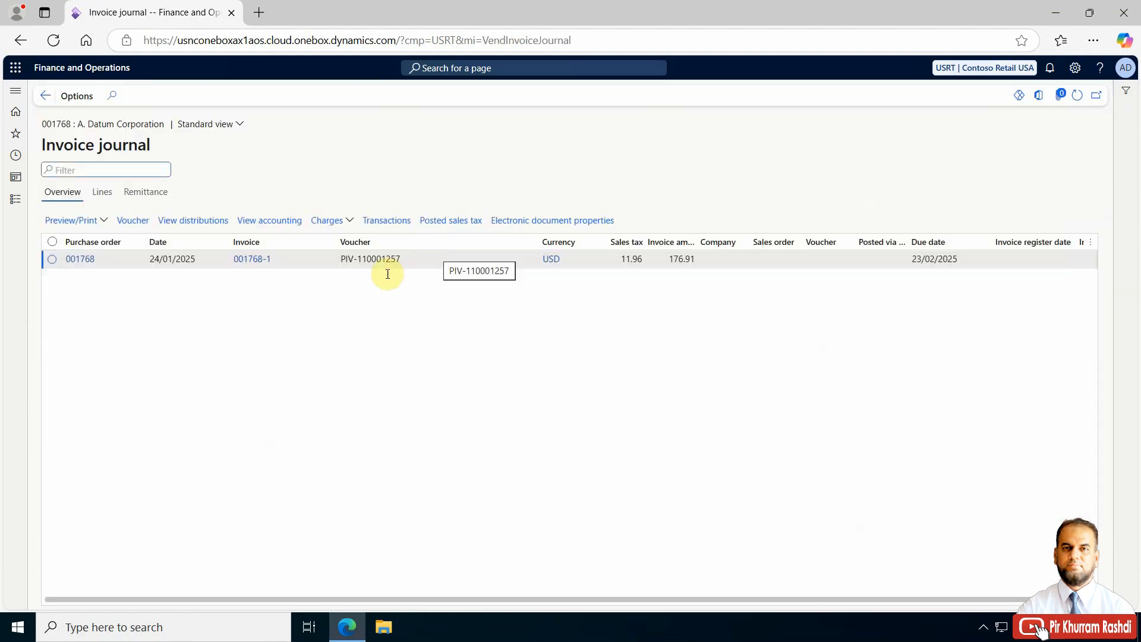
left_click(194, 262)
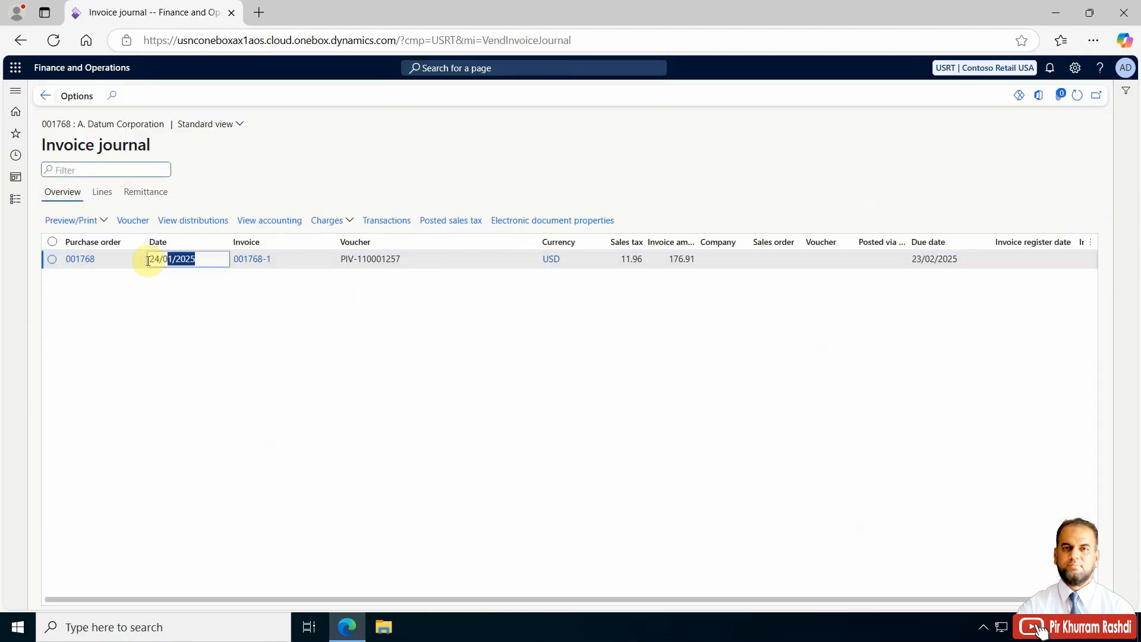
left_click_drag(193, 262, 147, 260)
right_click(161, 261)
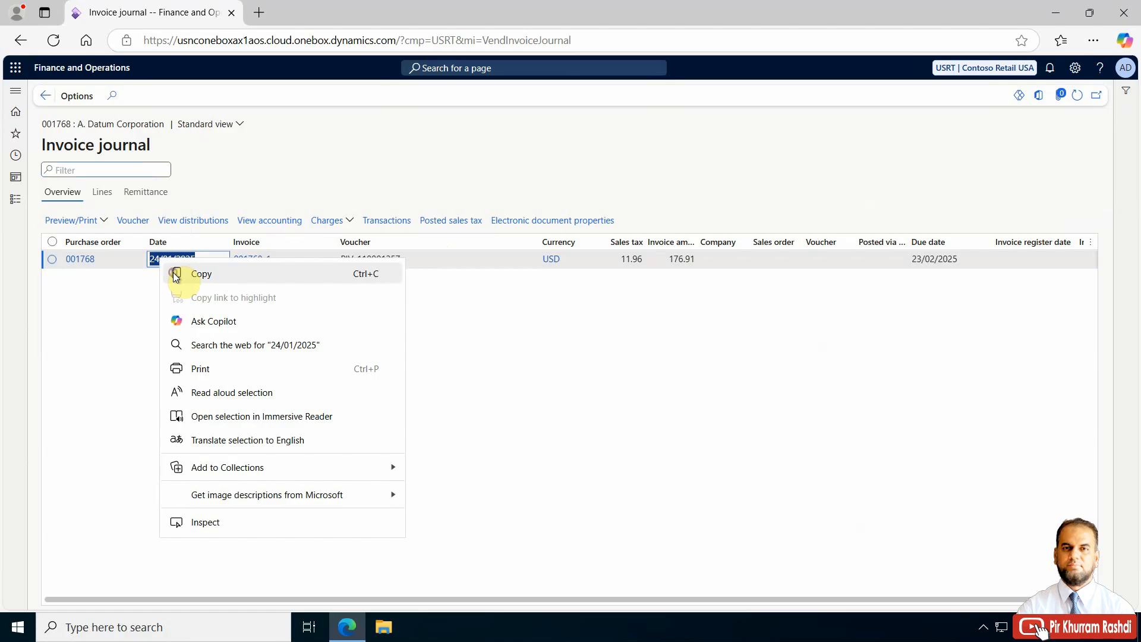
left_click(176, 274)
left_click(104, 198)
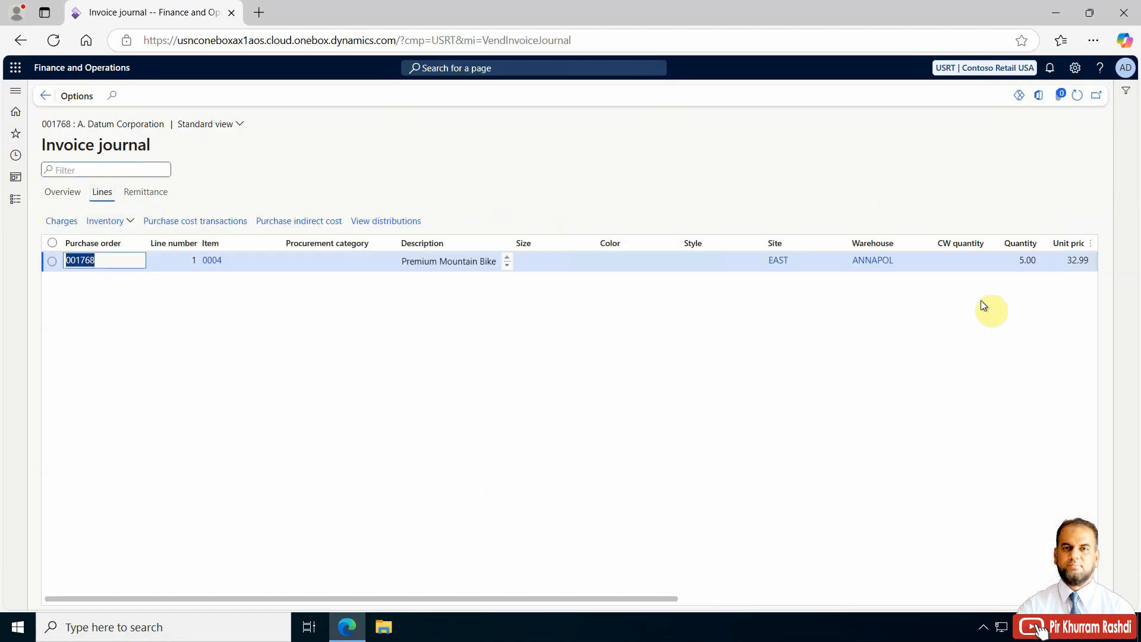
left_click(46, 98)
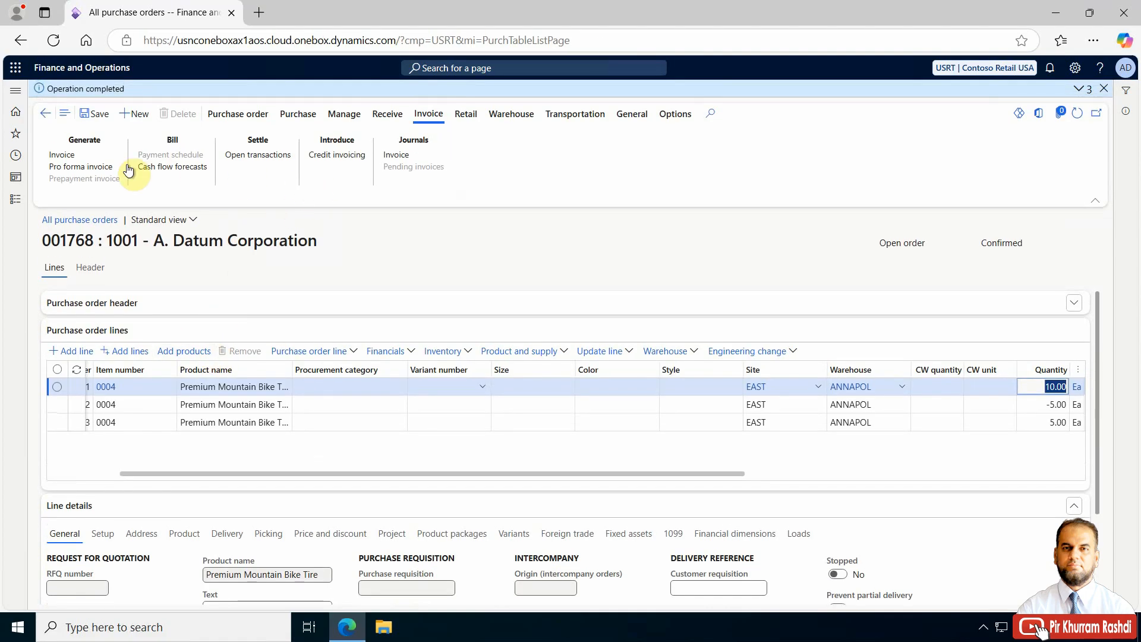
Step: Start a vendor invoice for the purchase order with the invoice received date and posting date set to 24/01/2025
left_click(65, 154)
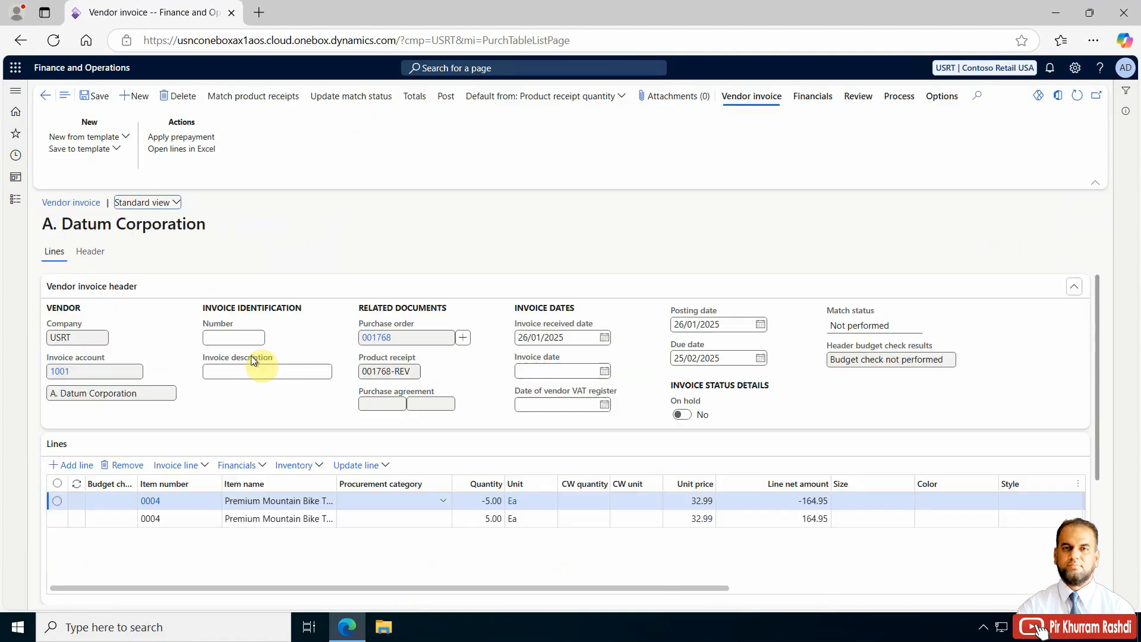
left_click(245, 337)
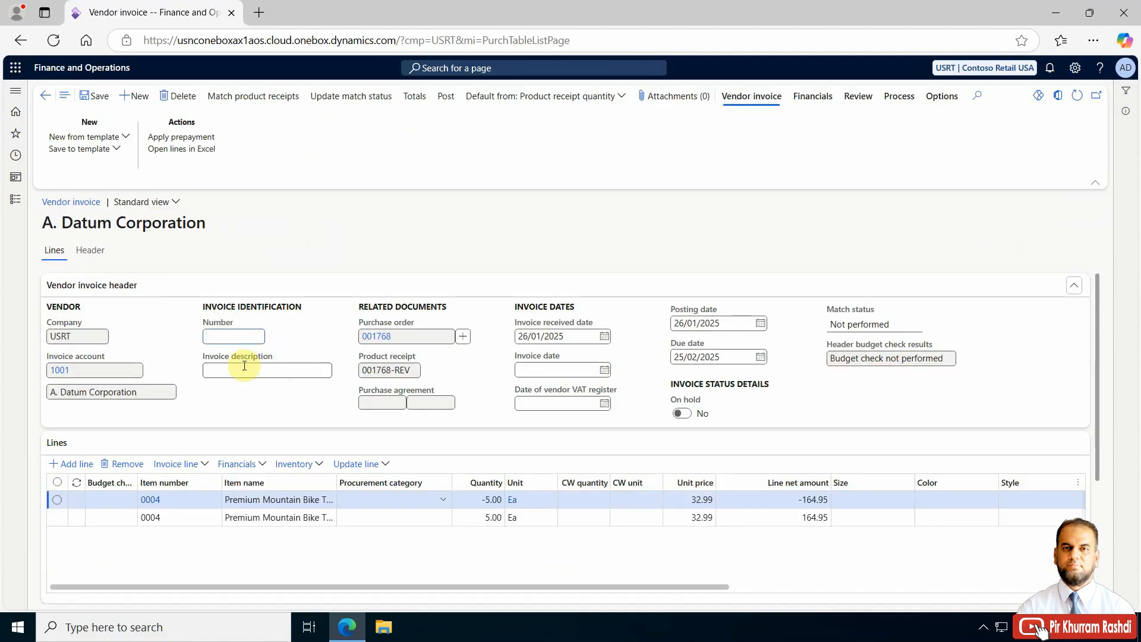
key("ctrl+v")
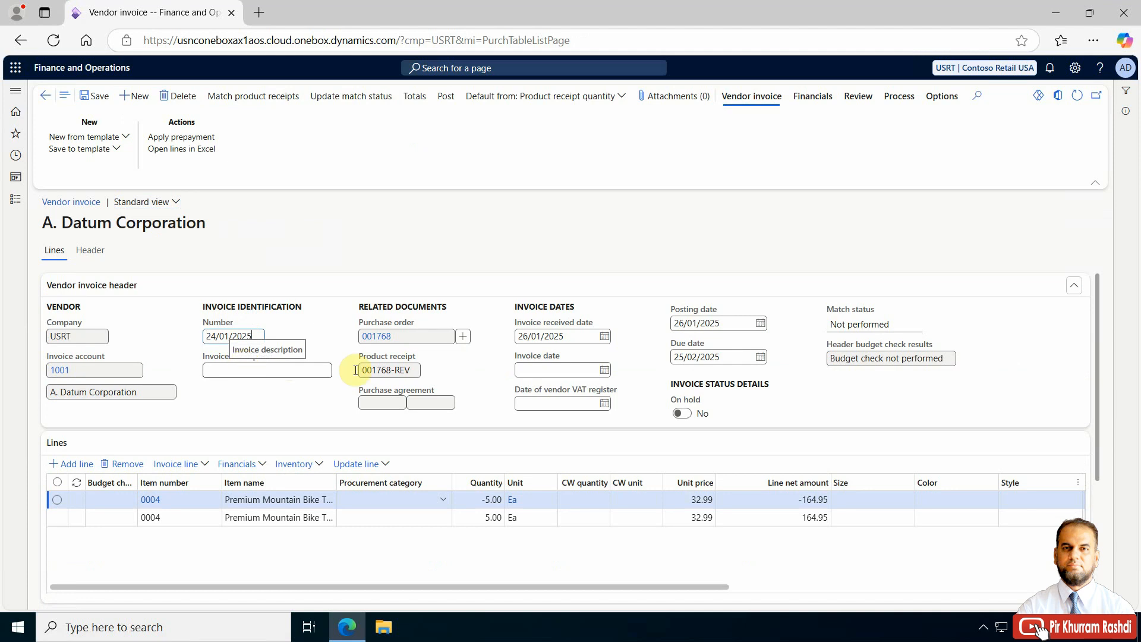
left_click(581, 336)
key("ctrl+a")
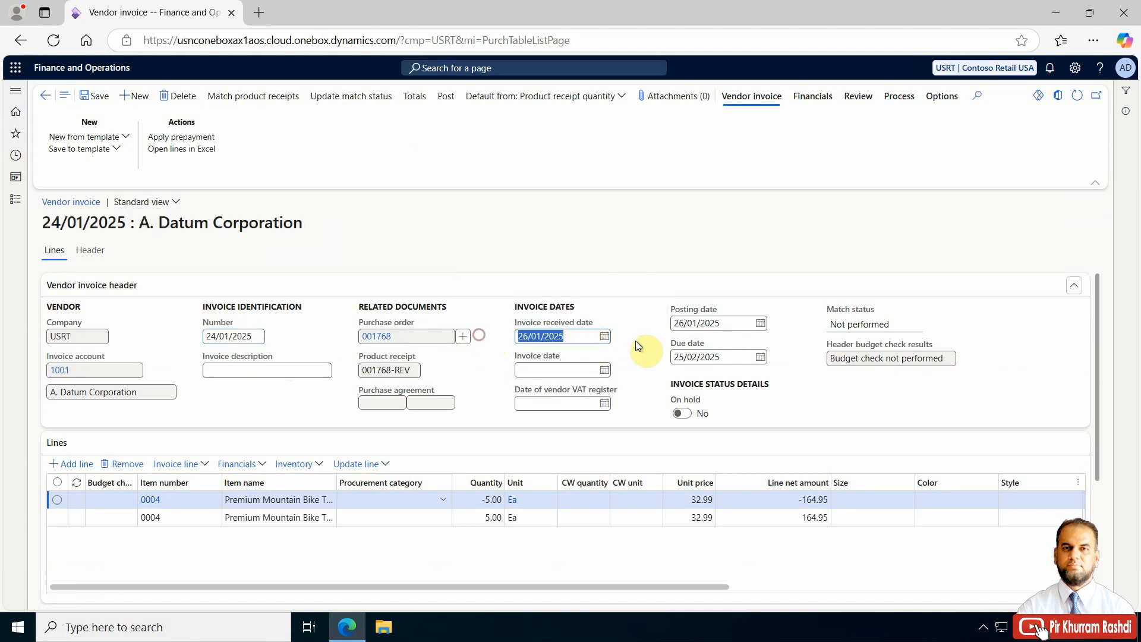
type("24/01/2025")
key("Tab")
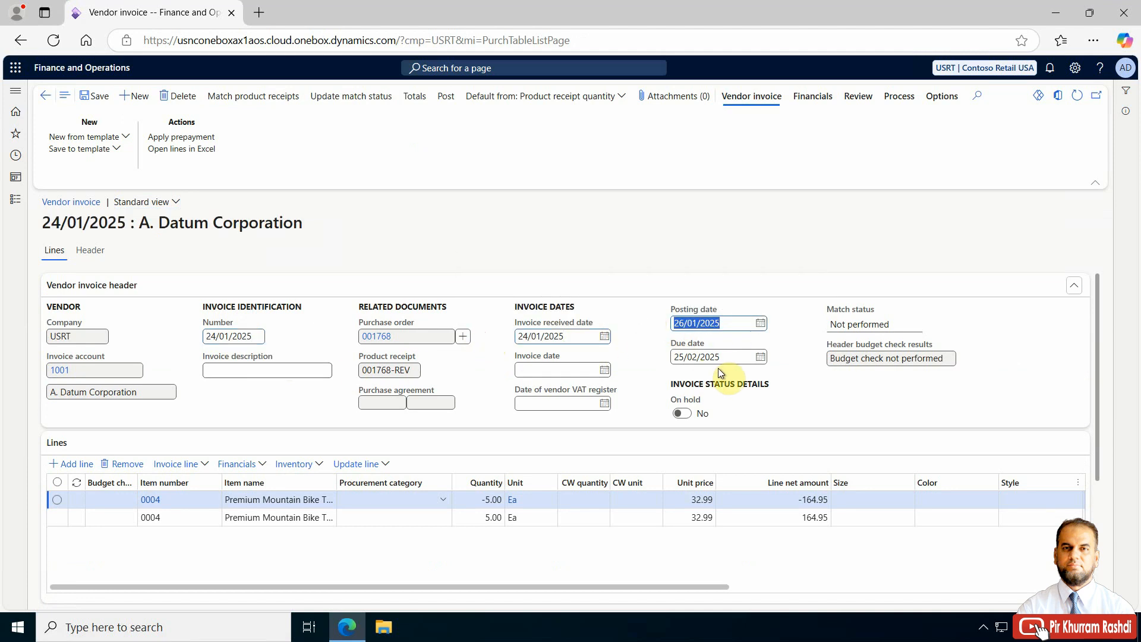
type("24/01/2025")
key("Tab")
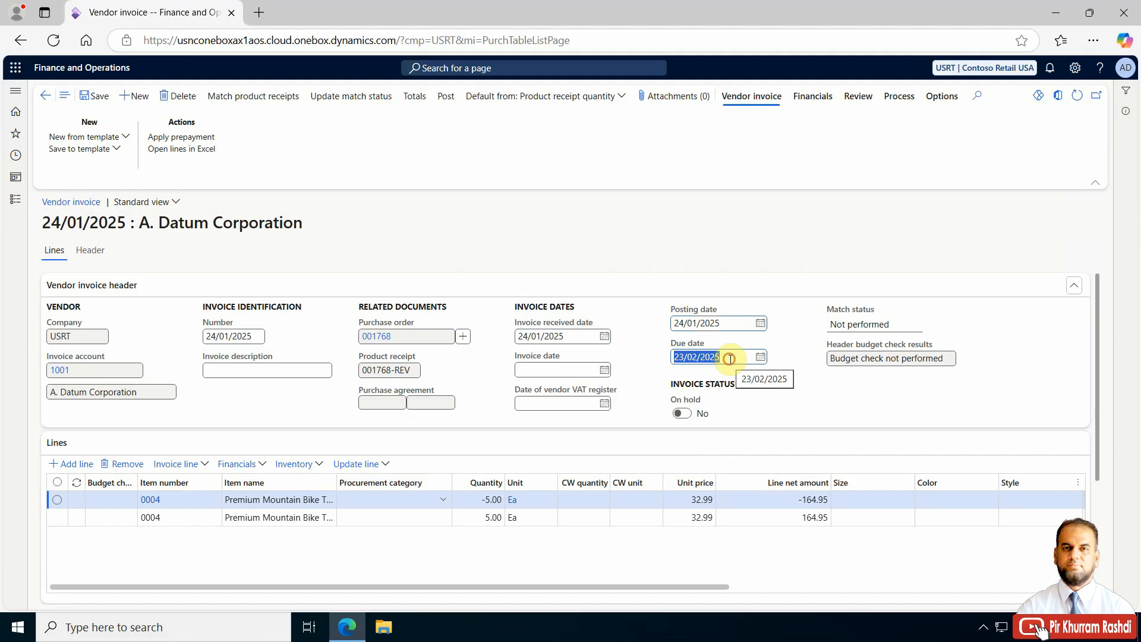
Step: Set the vendor invoice number to 001786-REV
left_click(253, 336)
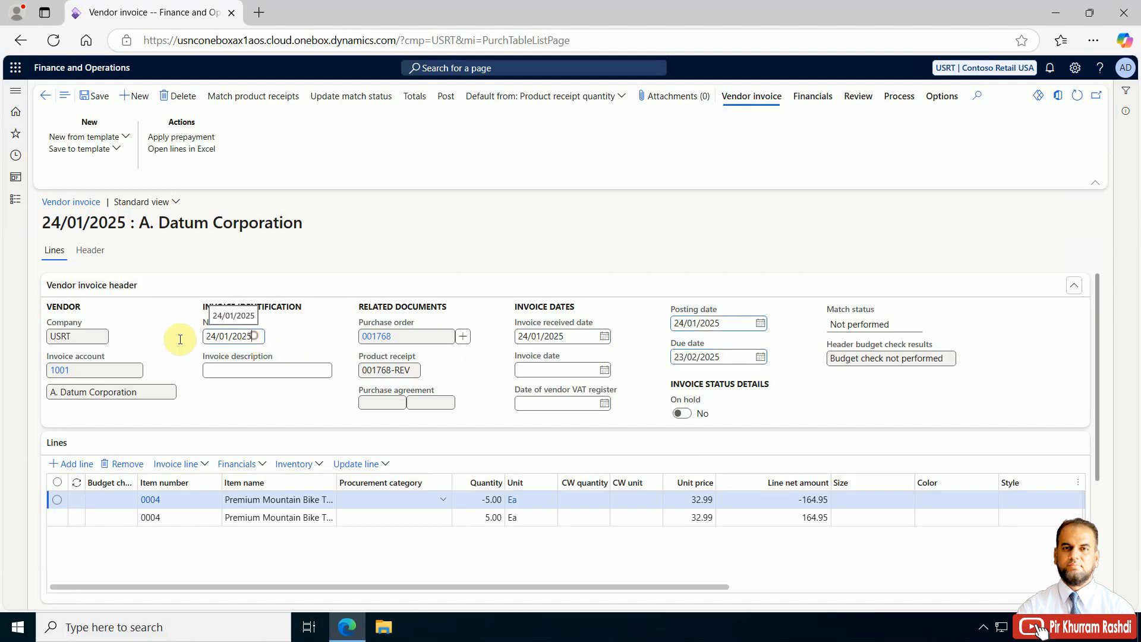
key("ctrl+a")
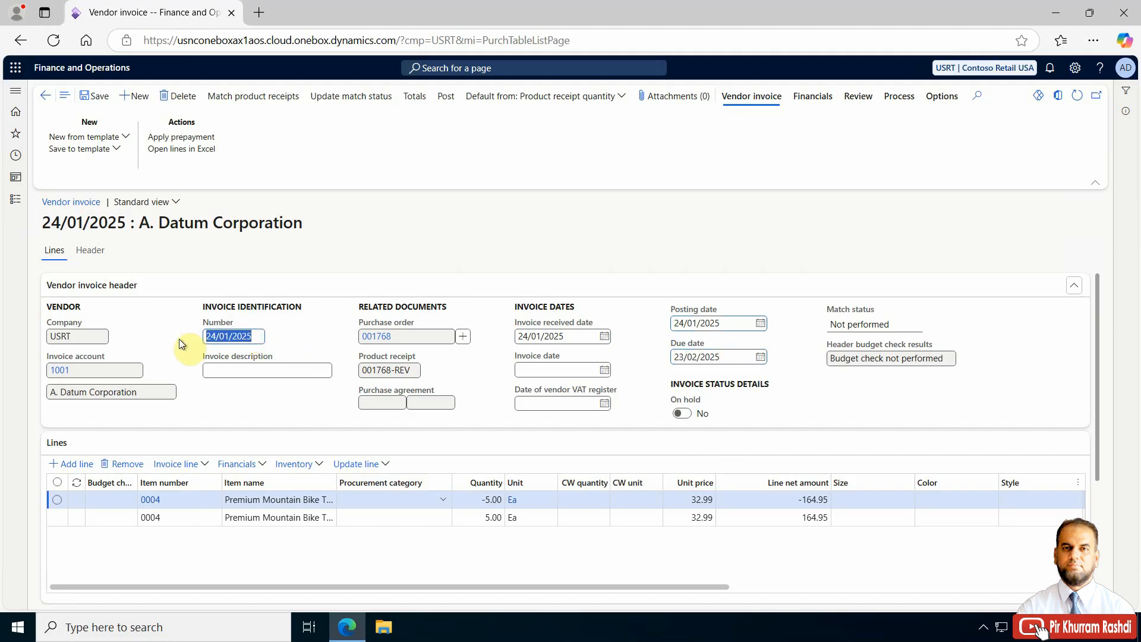
type("001786-REV")
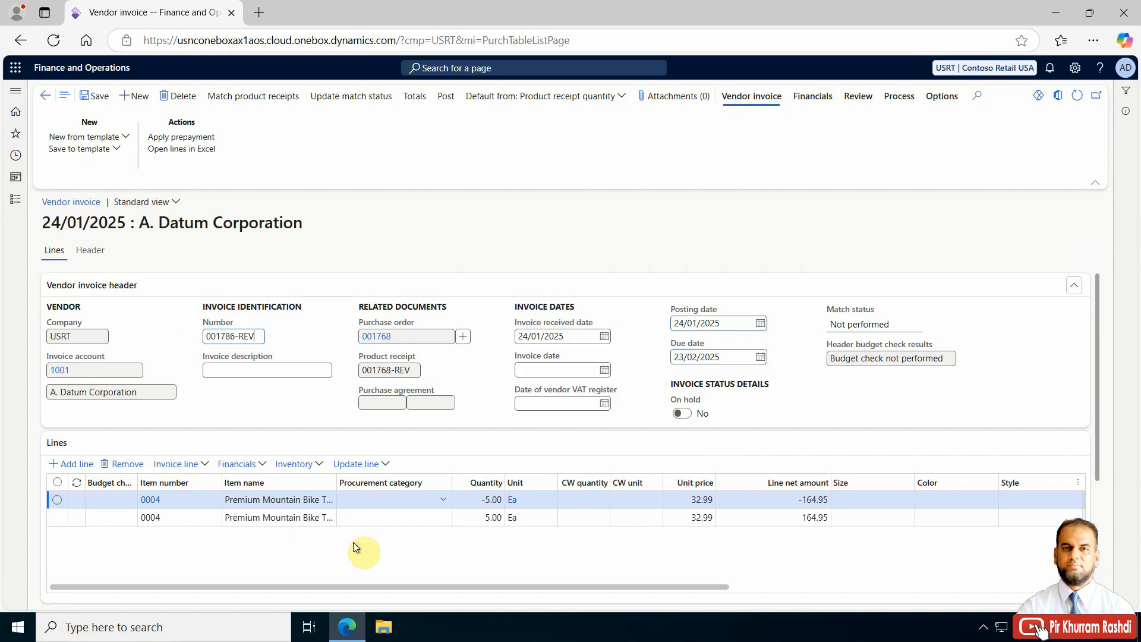
left_click(389, 533)
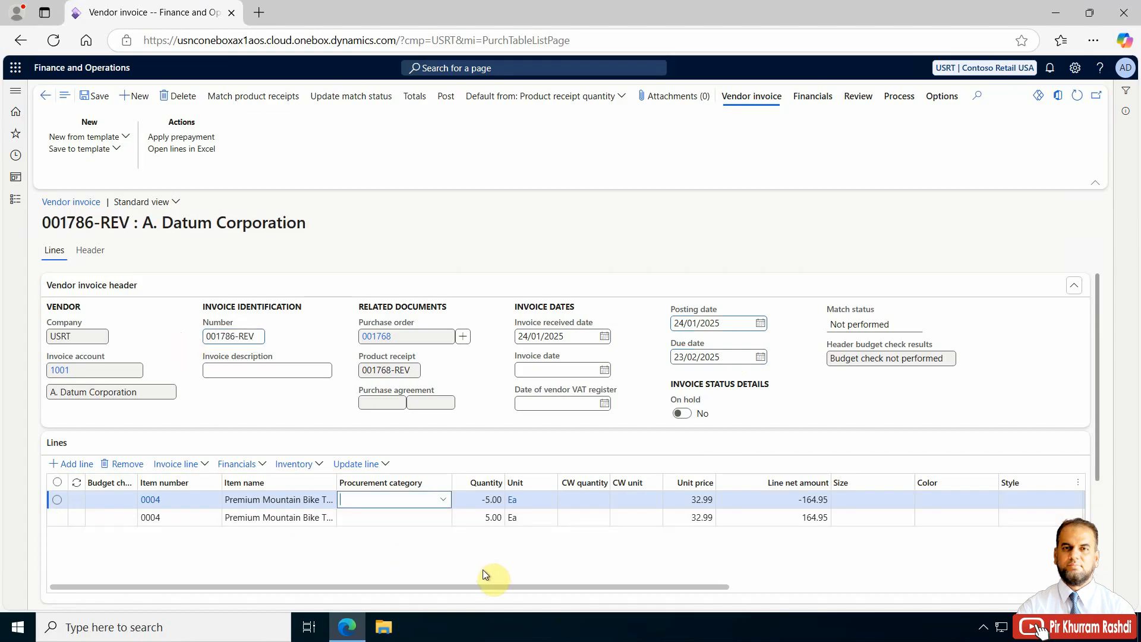
Step: Remove the line with quantity 5.00 from the vendor invoice, keeping only the -5.00 line
left_click(408, 518)
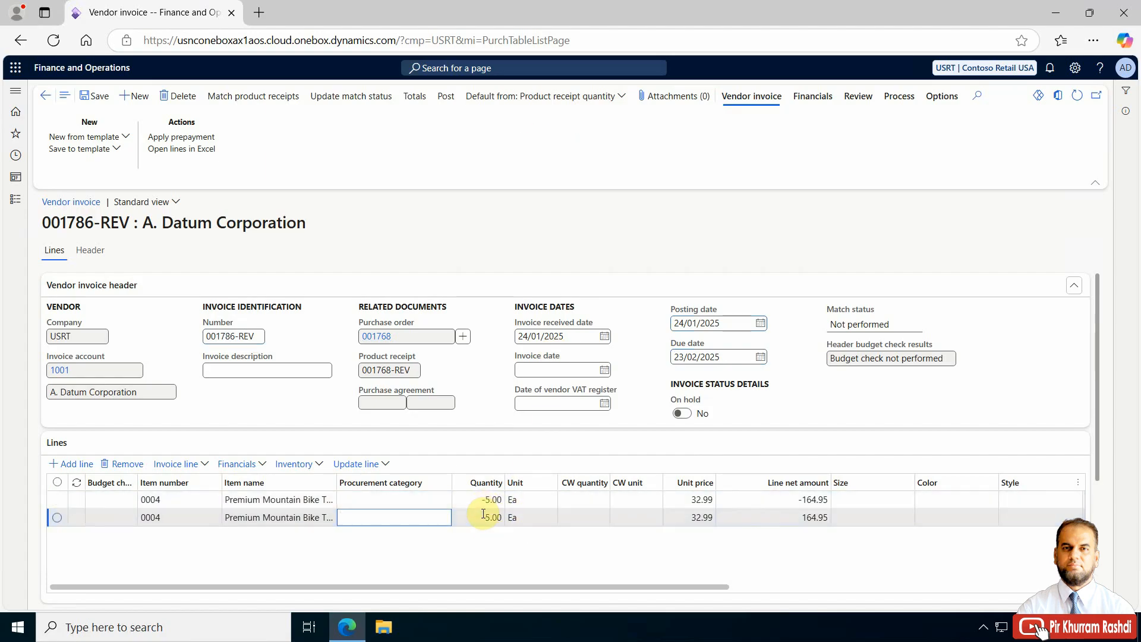
left_click(480, 501)
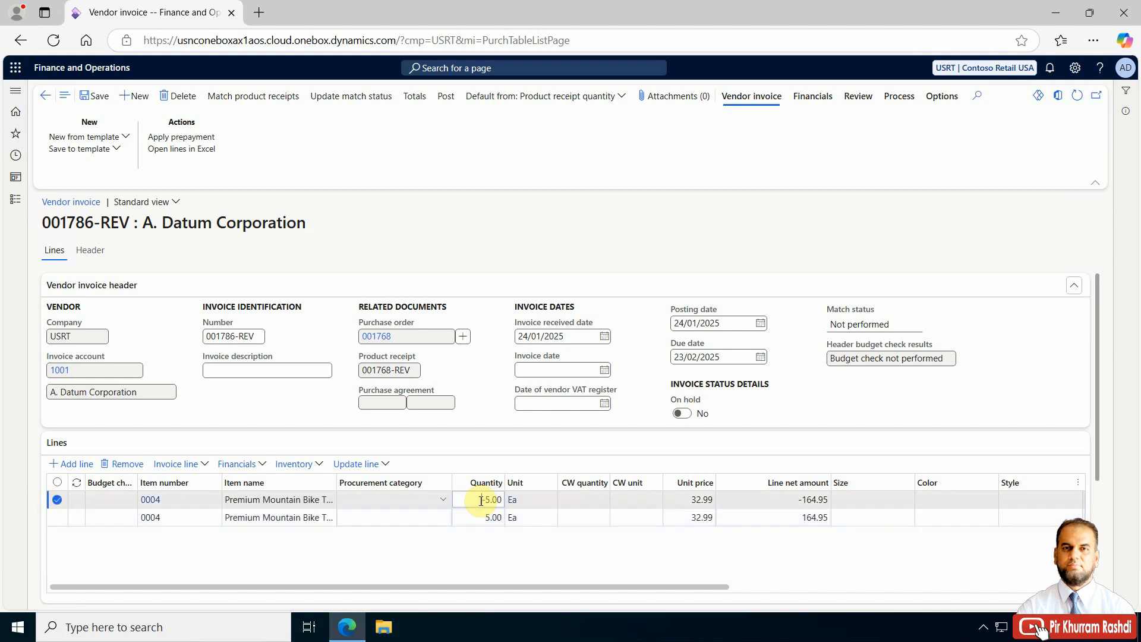
left_click(480, 519)
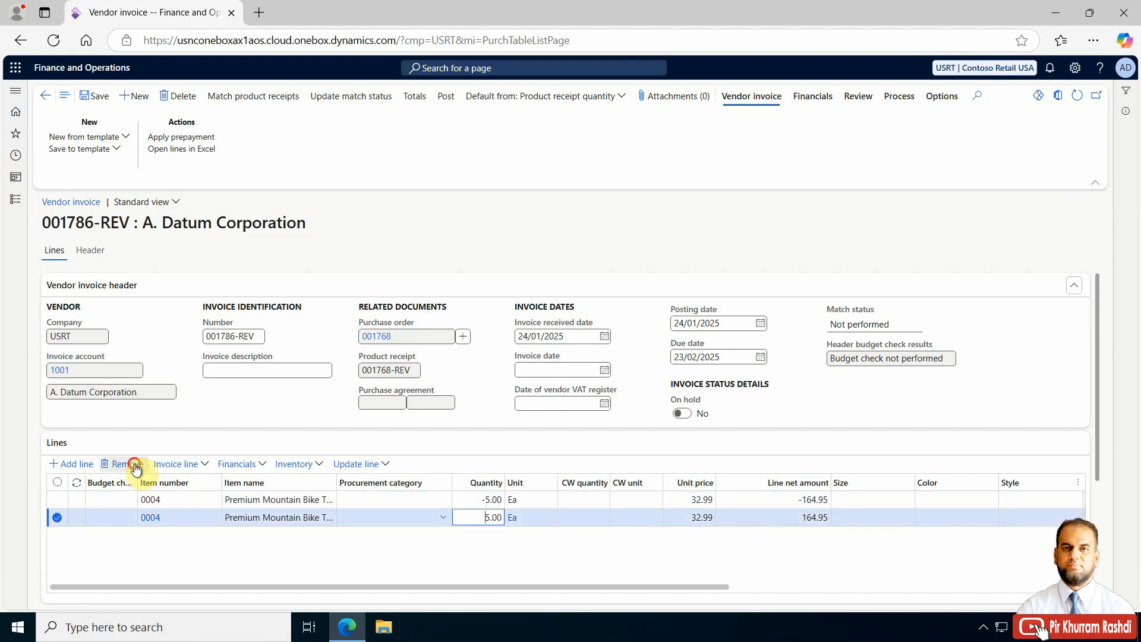
key("alt+Delete")
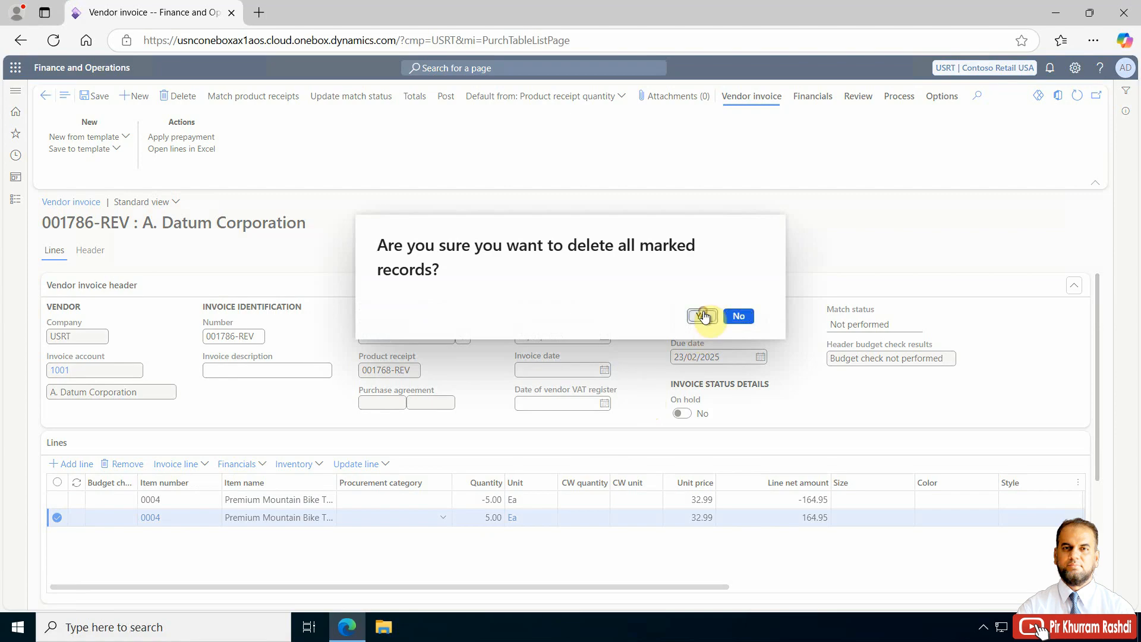
left_click(704, 316)
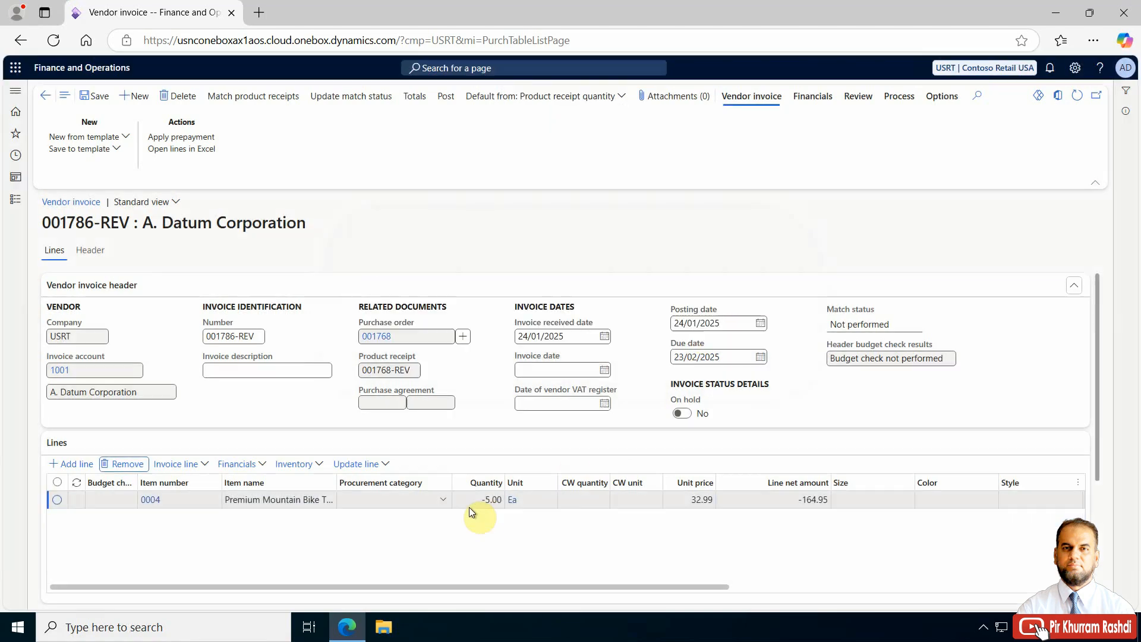
Step: Check the details of the -5.00 invoice line and update the invoice's match status
left_click(472, 501)
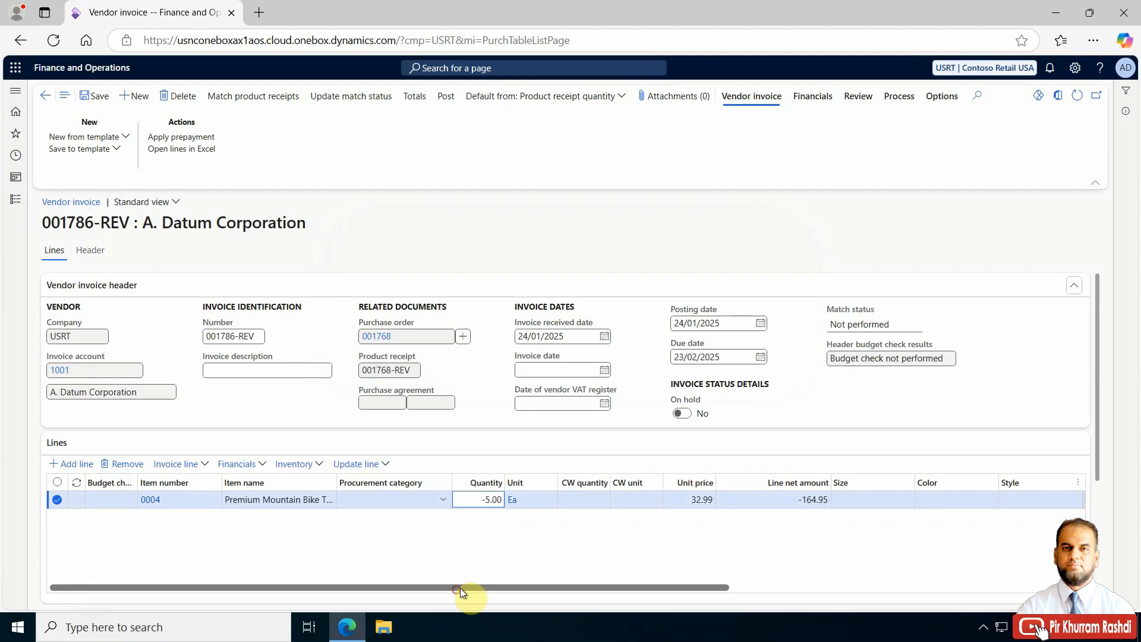
left_click_drag(460, 587, 543, 588)
left_click_drag(755, 603, 290, 590)
scroll(331, 557, "down", 3)
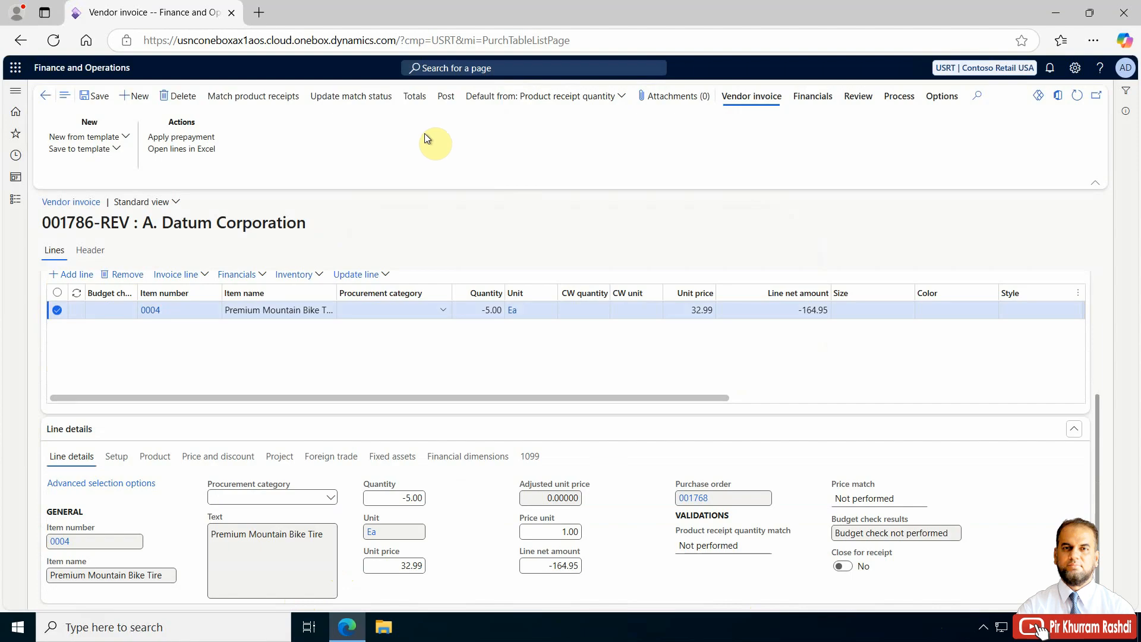
scroll(472, 380, "up", 3)
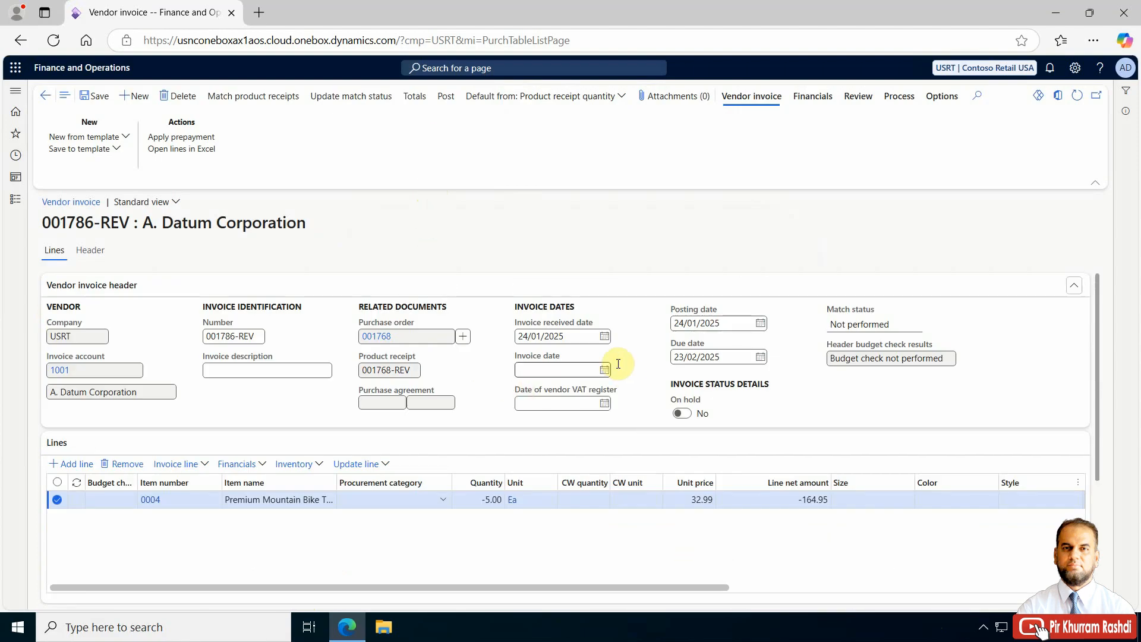
left_click(334, 98)
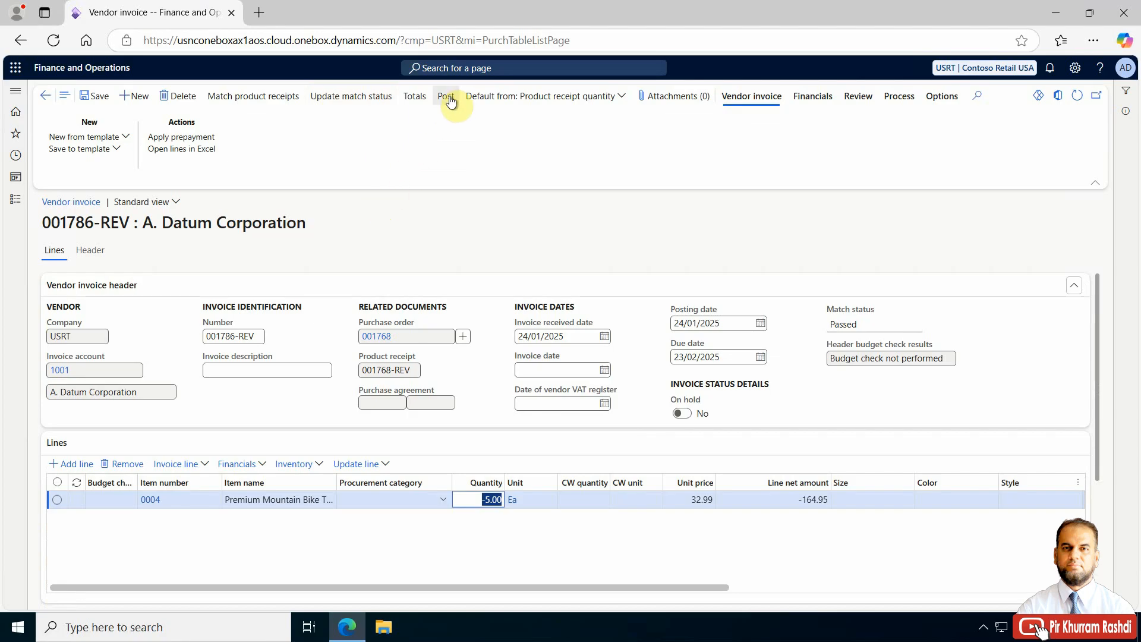
Step: Review the sales tax and invoice amount in the vendor invoice totals, and post the invoice
left_click(413, 98)
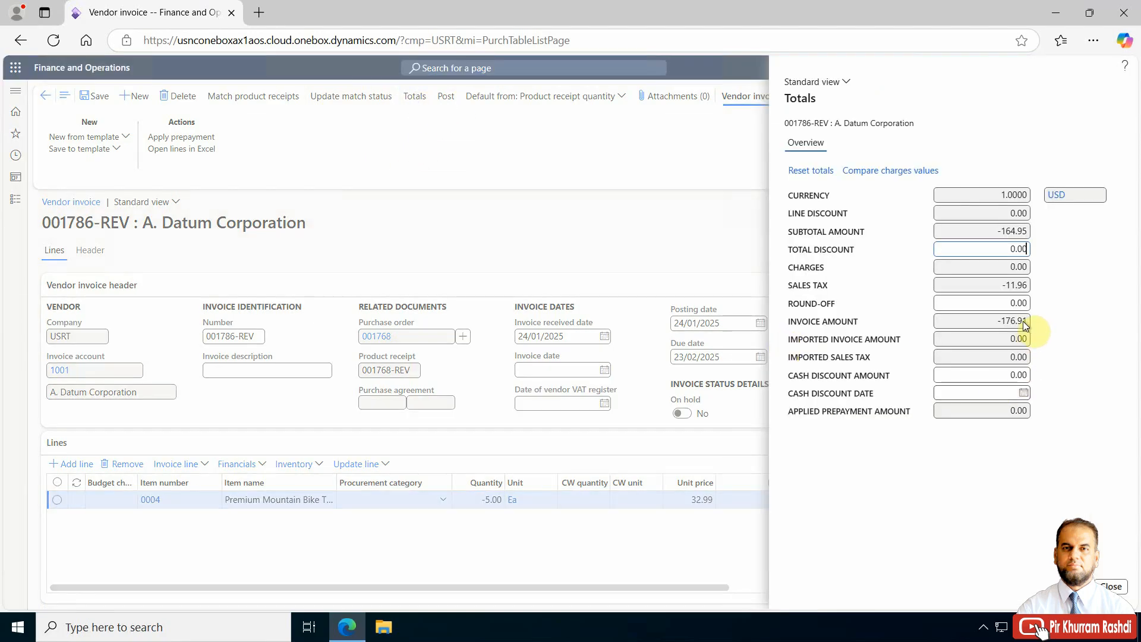
mouse_move(1008, 322)
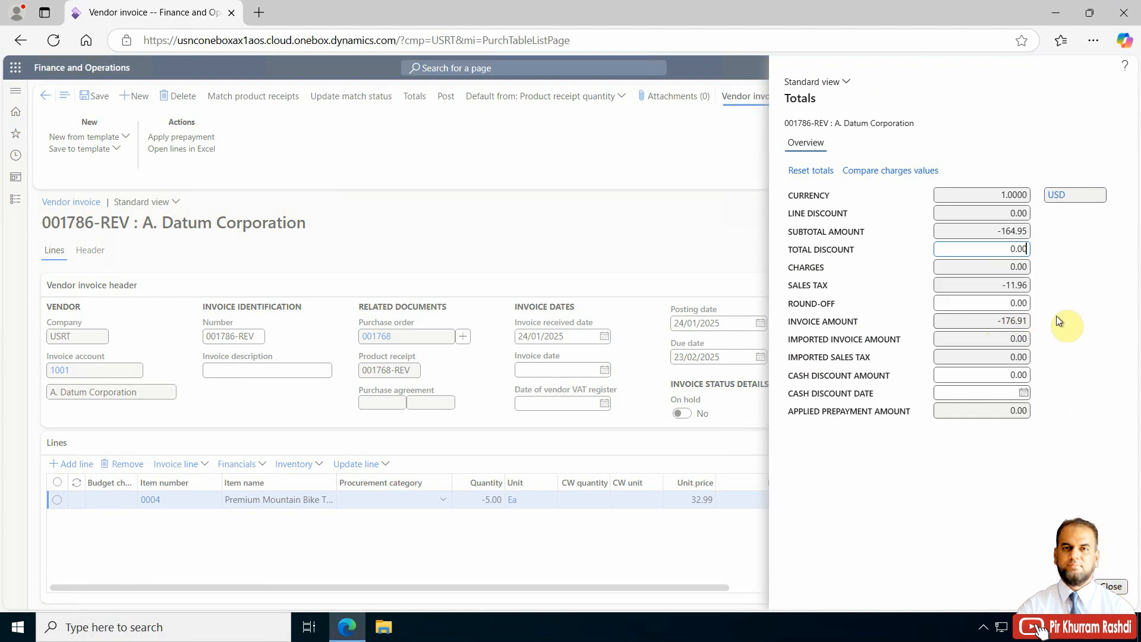
double_click(1010, 284)
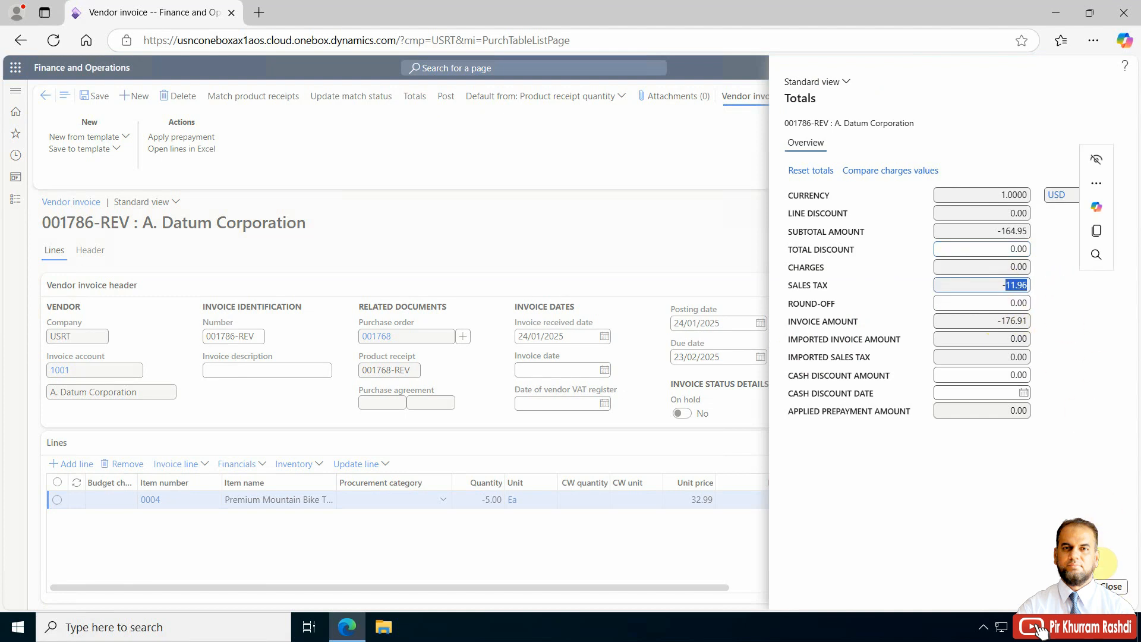
left_click(1111, 586)
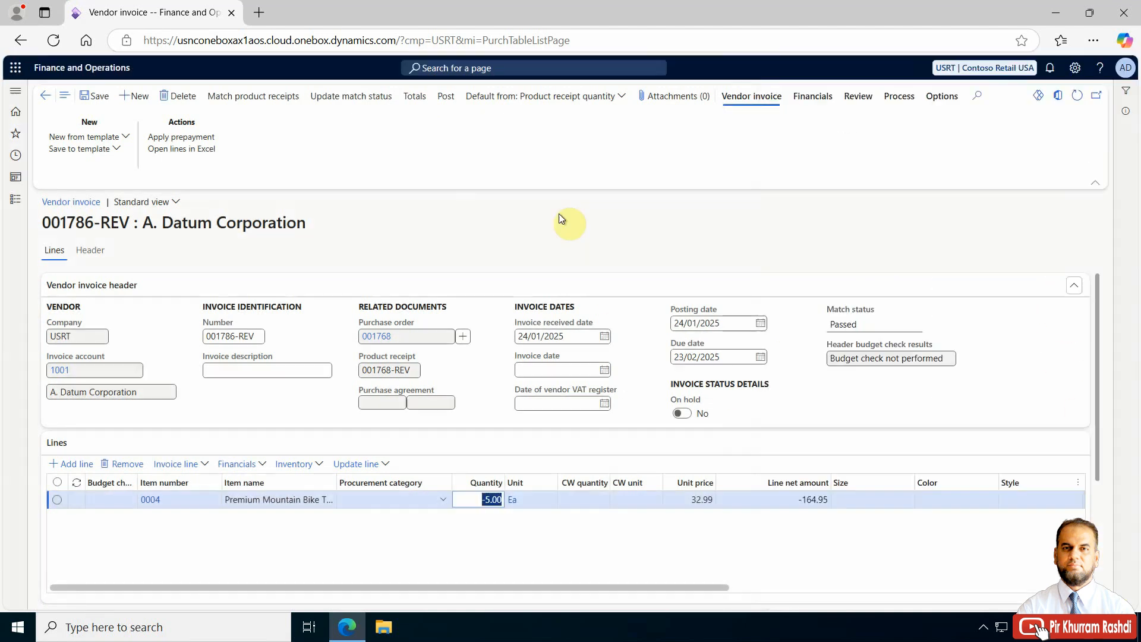
left_click(447, 98)
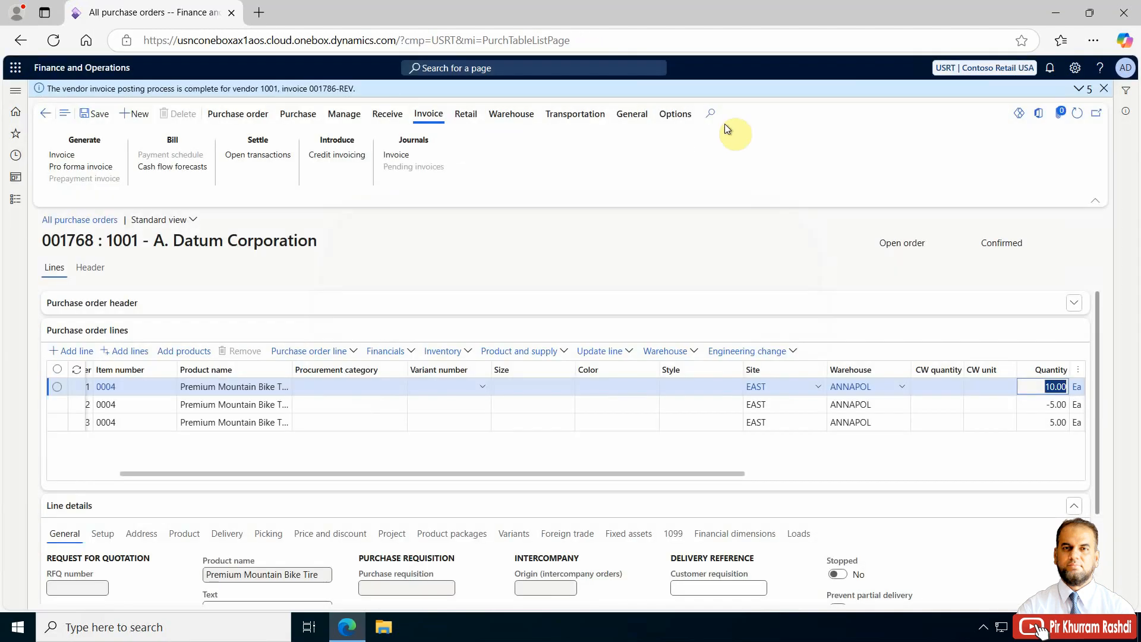
Step: Compare the vouchers and amounts of the original and reversal invoices in the invoice journal, and open the reversal invoice's voucher transactions
left_click(411, 156)
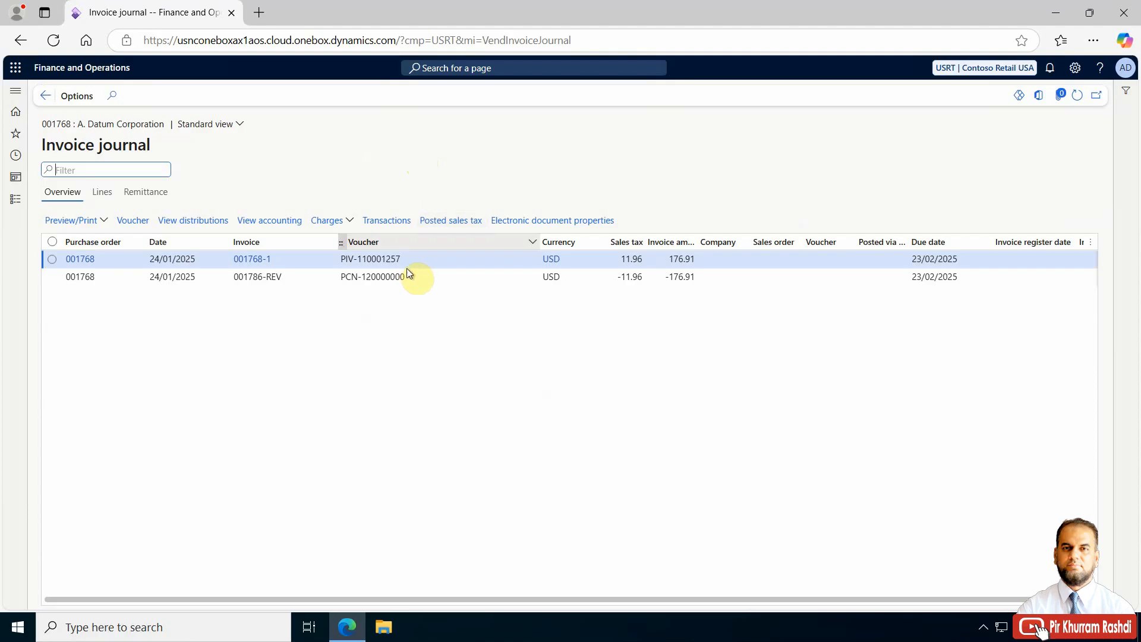
left_click(405, 271)
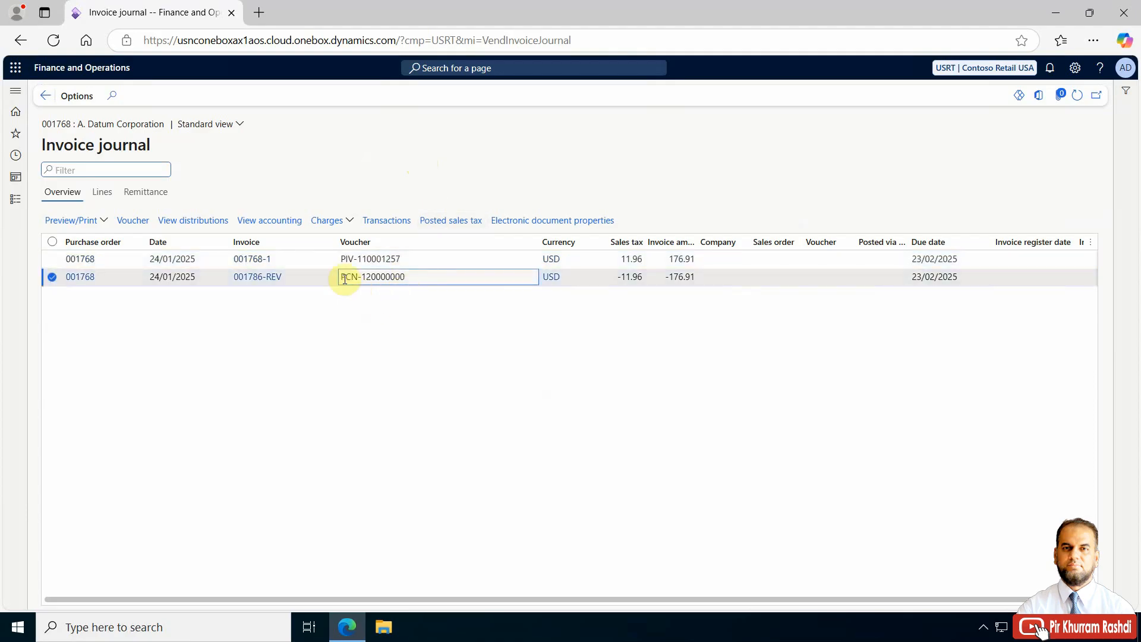
mouse_move(343, 277)
left_mouse_down()
mouse_move(359, 277)
mouse_move(346, 260)
left_mouse_up()
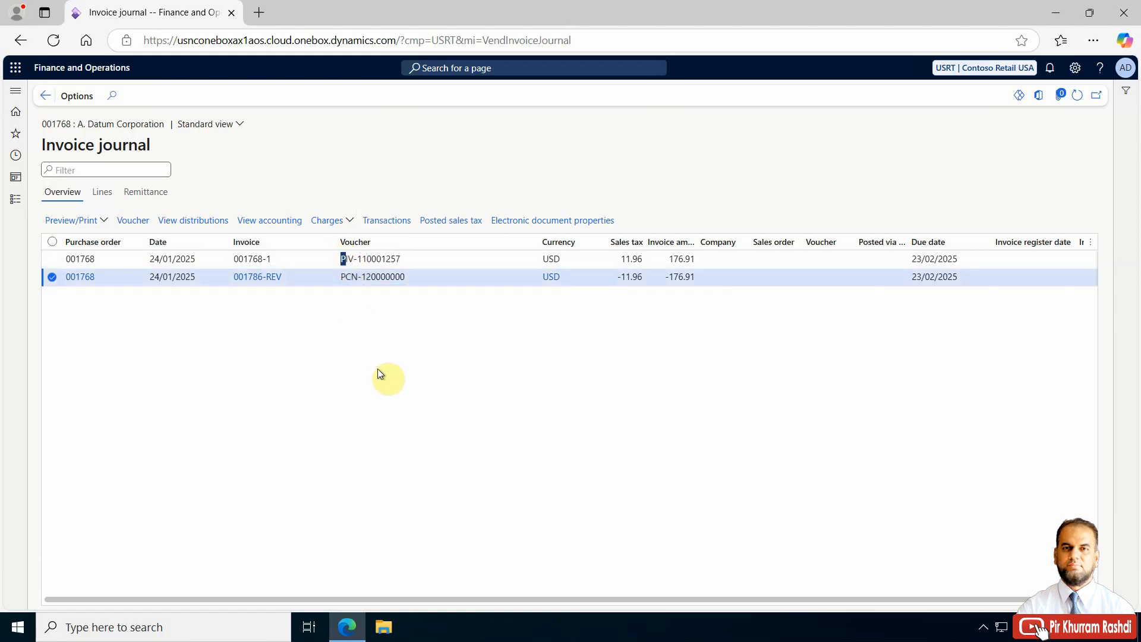
left_click(492, 275)
left_click(675, 280)
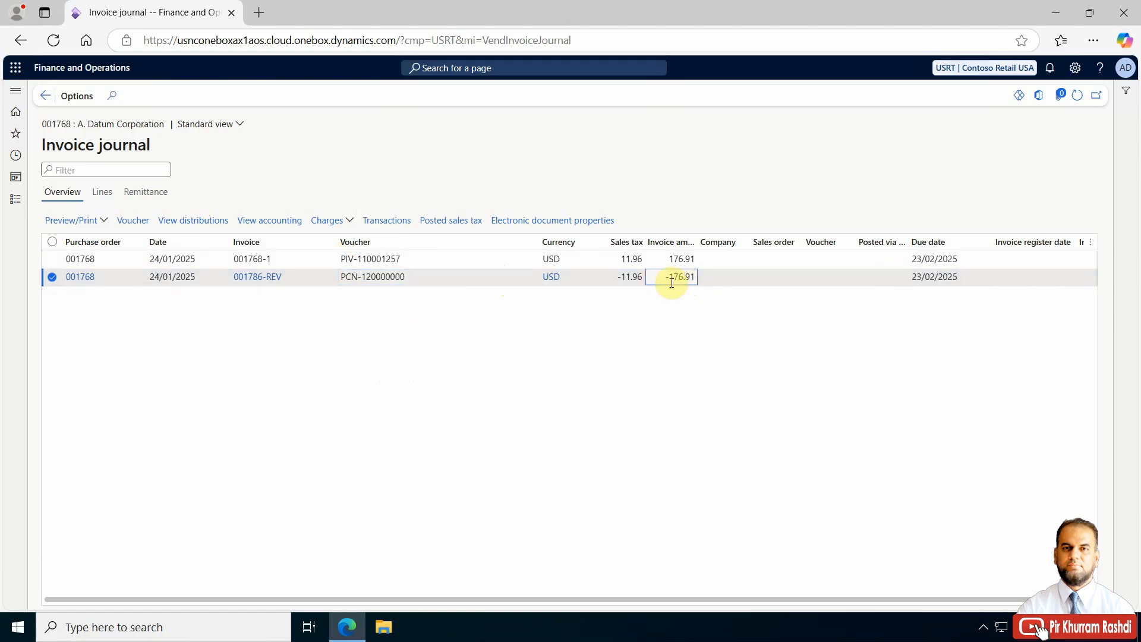
left_click(125, 226)
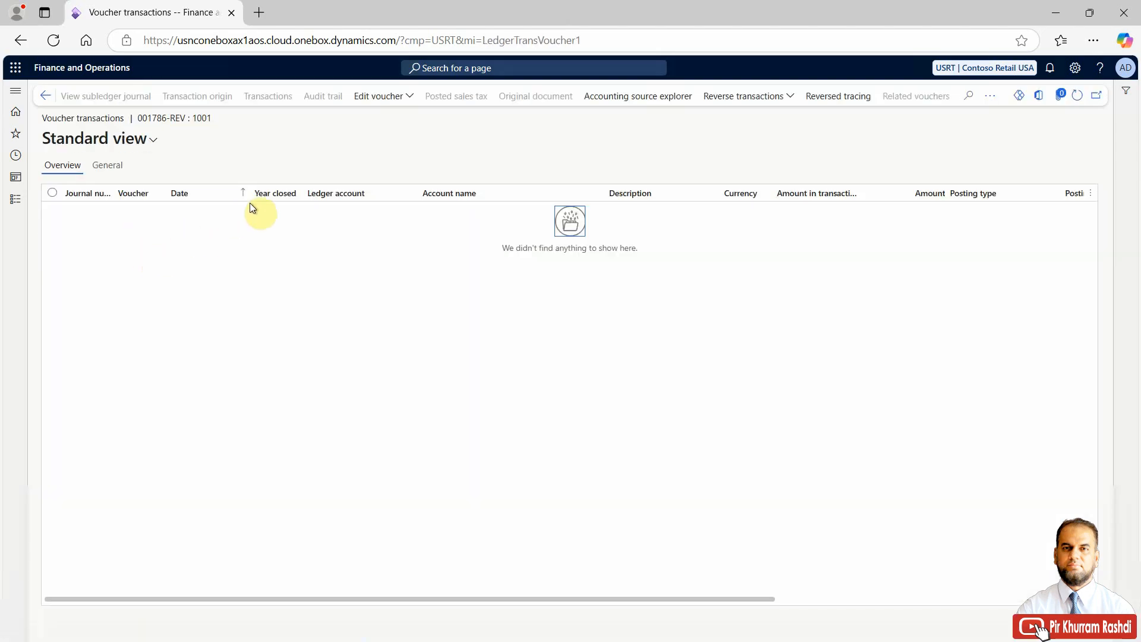
Step: Open the list of subledger journal entries not yet transferred in a duplicate browser tab, discarding the inquiry query
right_click(199, 16)
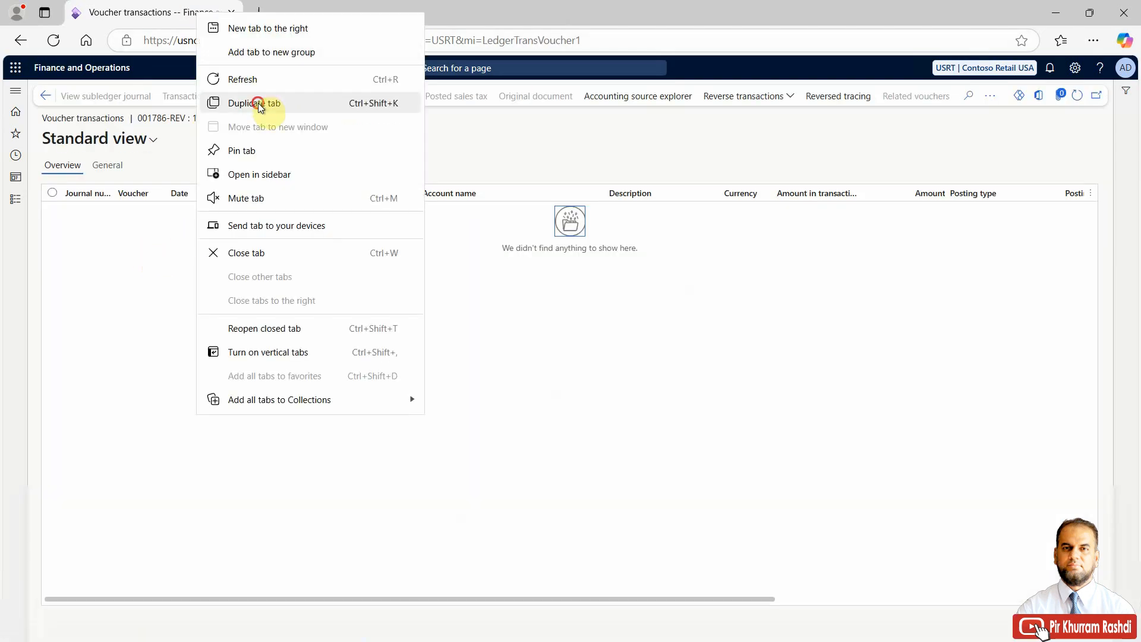
left_click(257, 104)
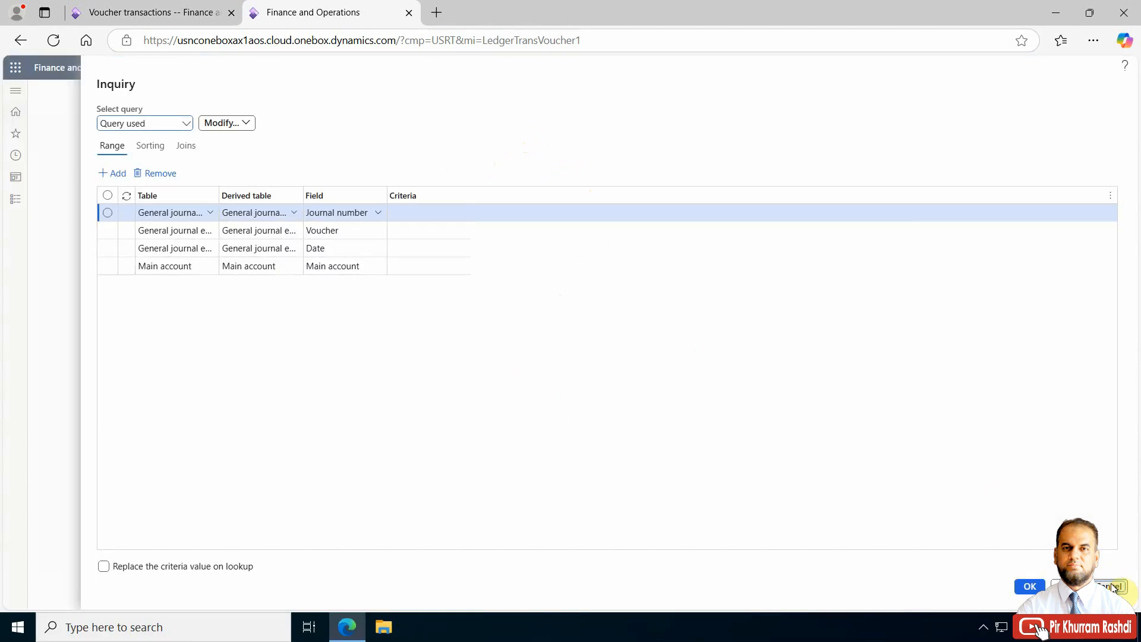
left_click(1111, 586)
left_click(474, 69)
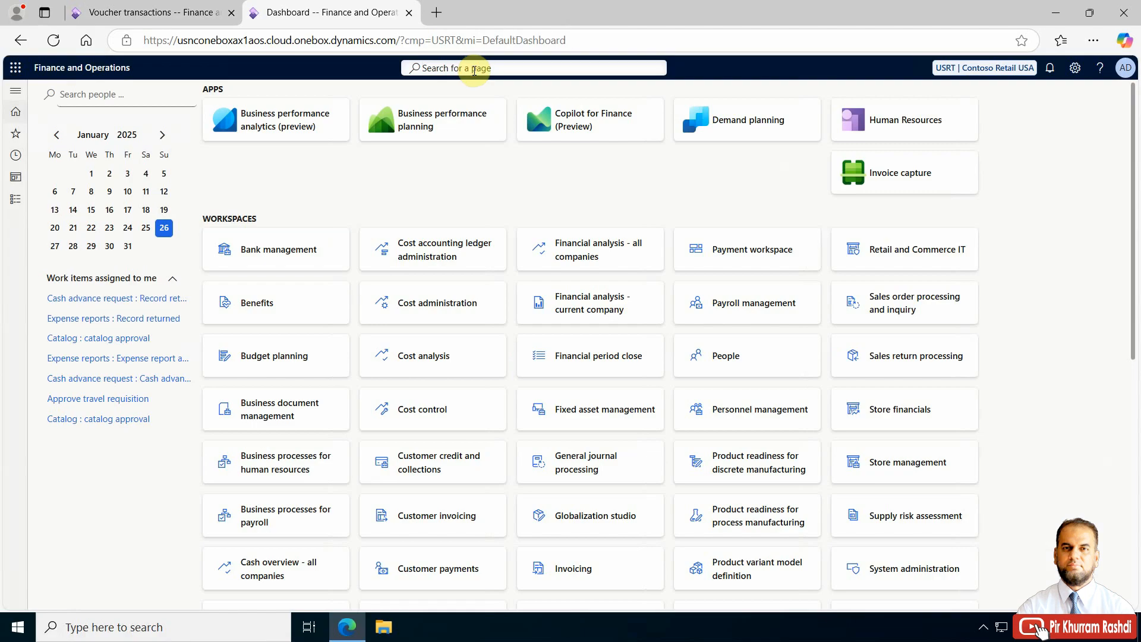
type("sbu")
key("BackSpace")
type("ubledger")
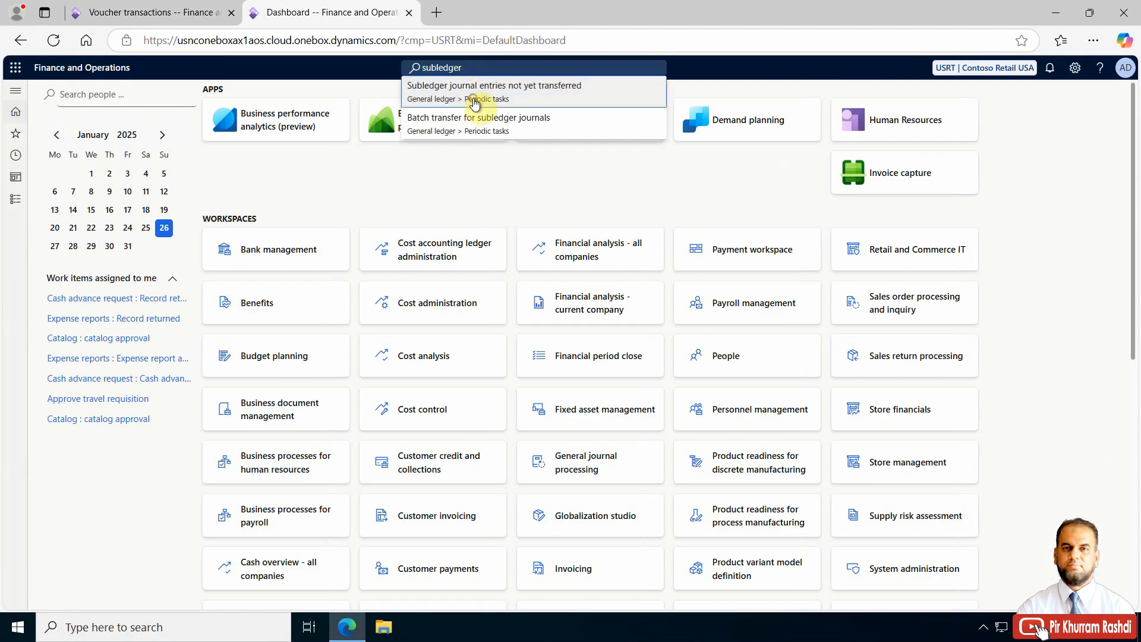
left_click(473, 102)
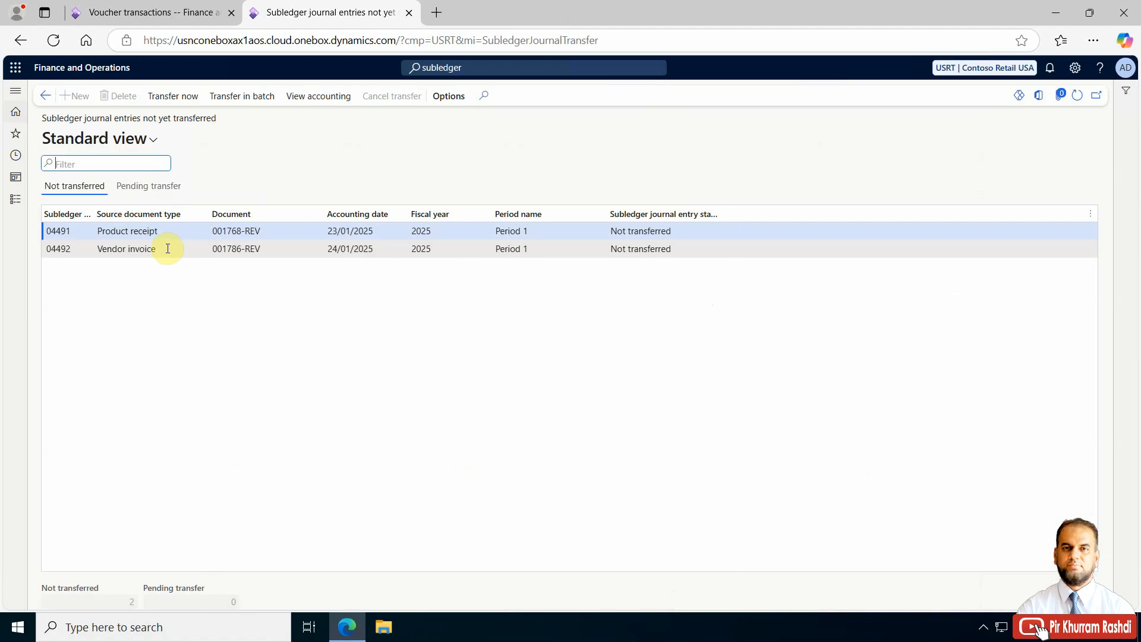
Step: Transfer the reversal product receipt and vendor invoice subledger entries to the general ledger immediately
left_click(170, 230)
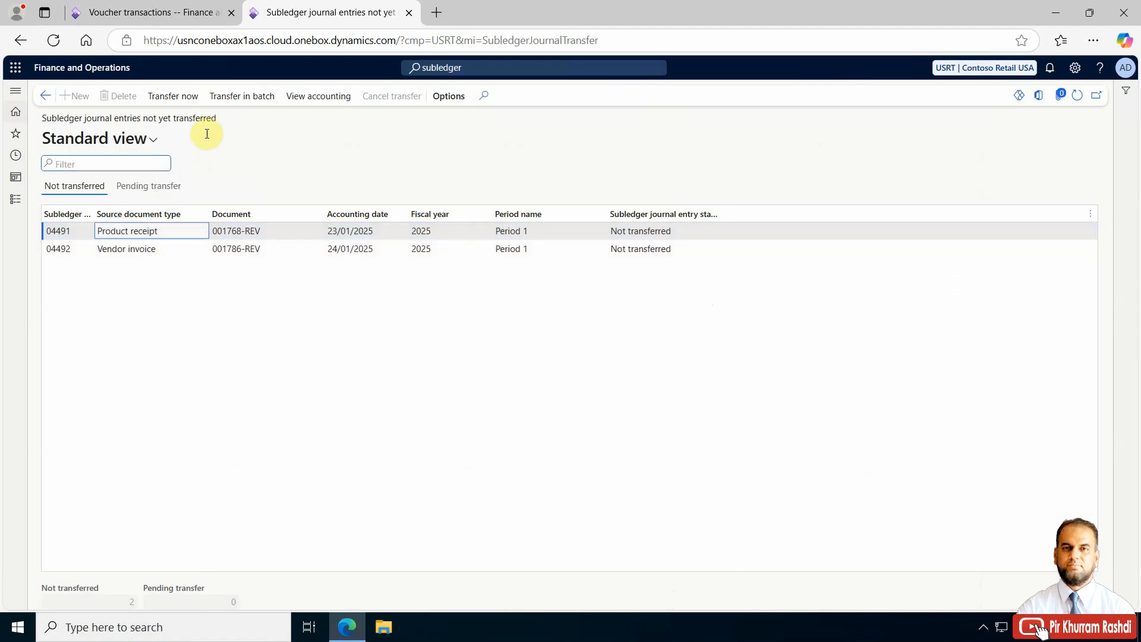
left_click(183, 98)
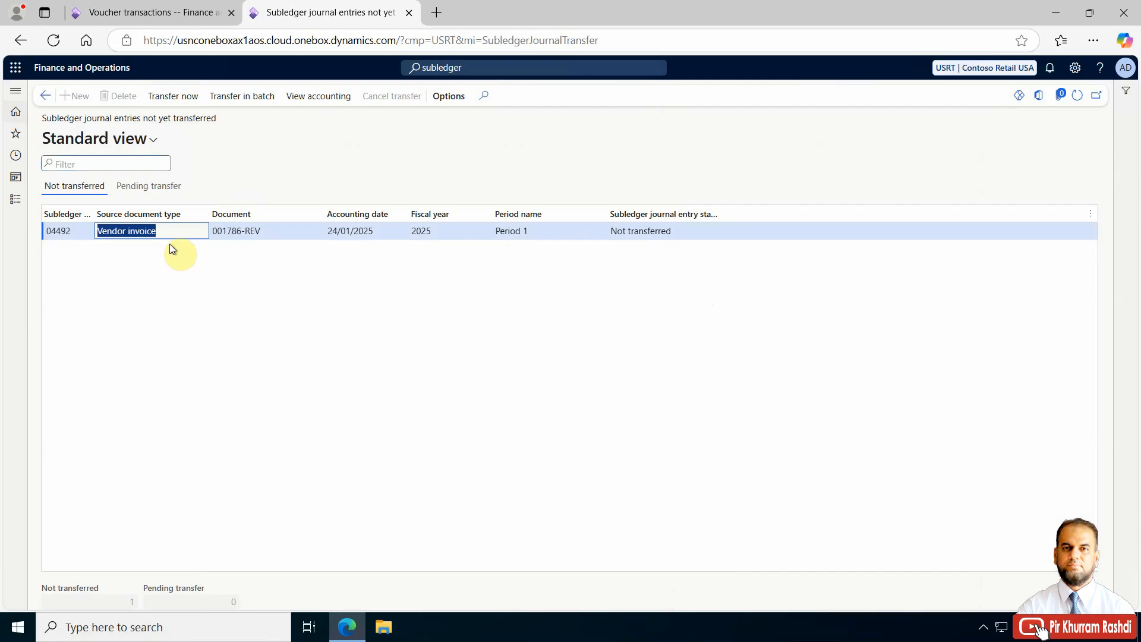
left_click(173, 99)
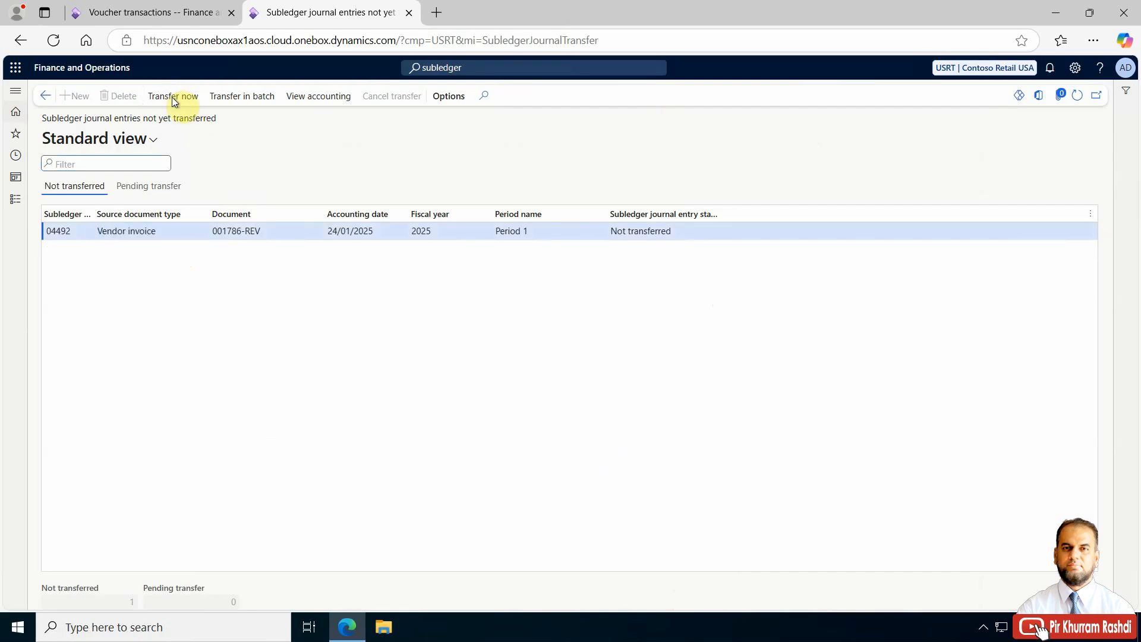
Step: Reload the reversal invoice's voucher transactions from the invoice journal and review the accrued purchases and finished goods inventory amounts
left_click(160, 12)
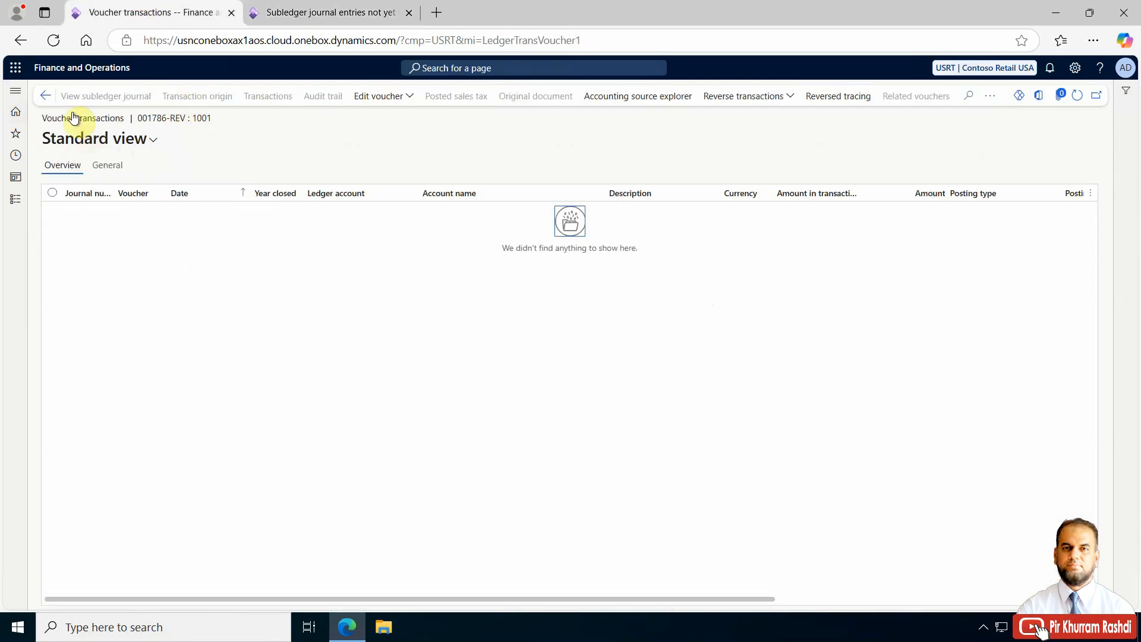
left_click(45, 96)
left_click(141, 221)
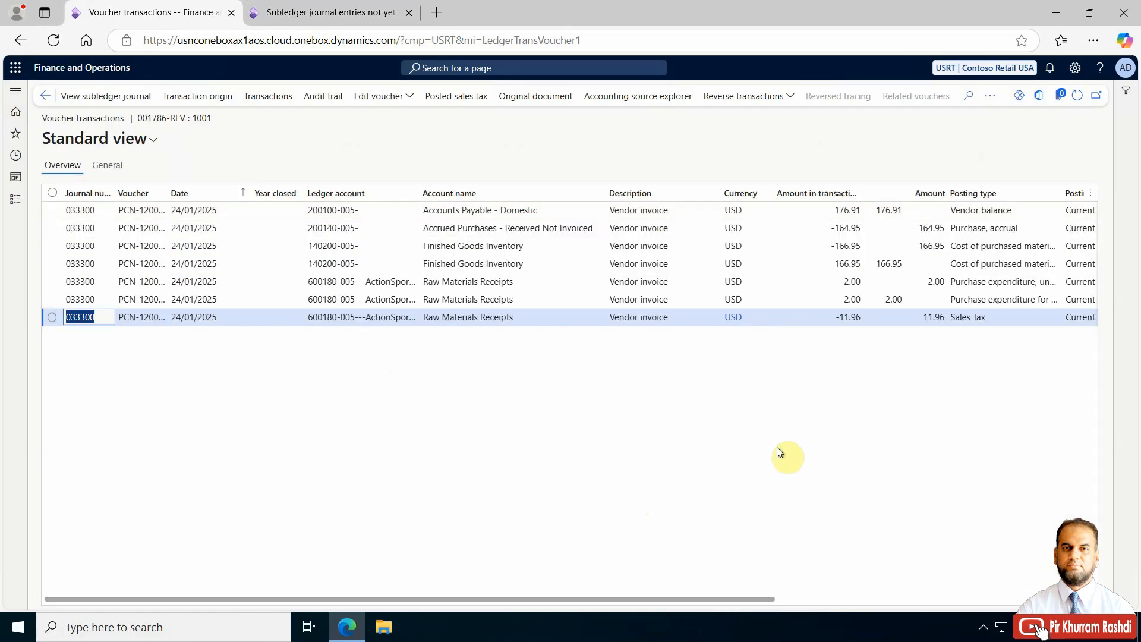
left_click(838, 227)
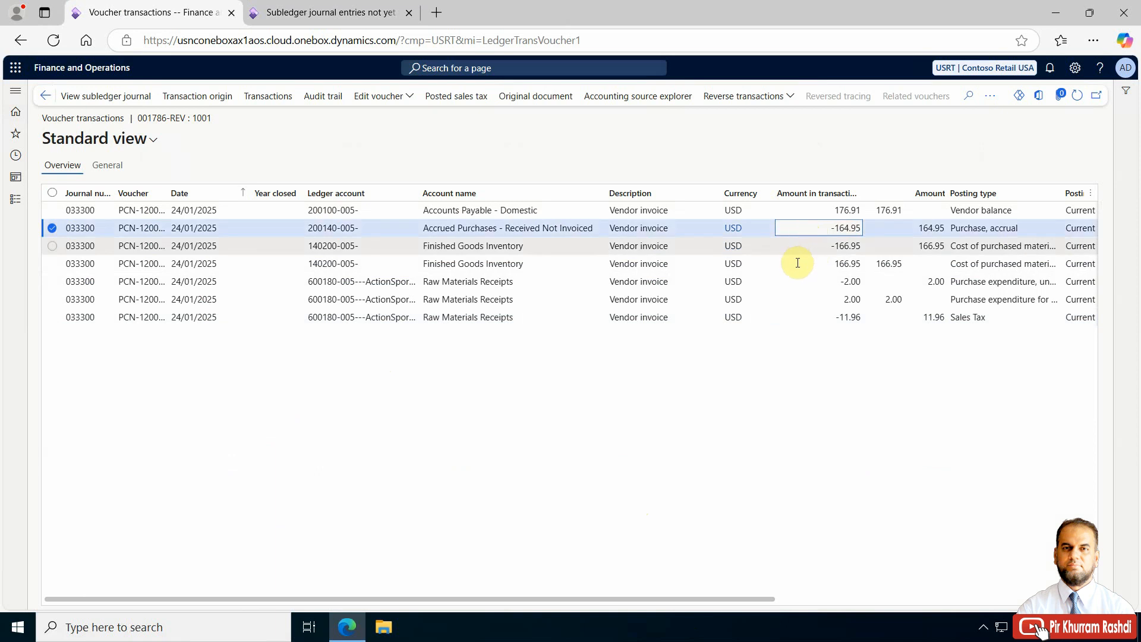
left_click(840, 245)
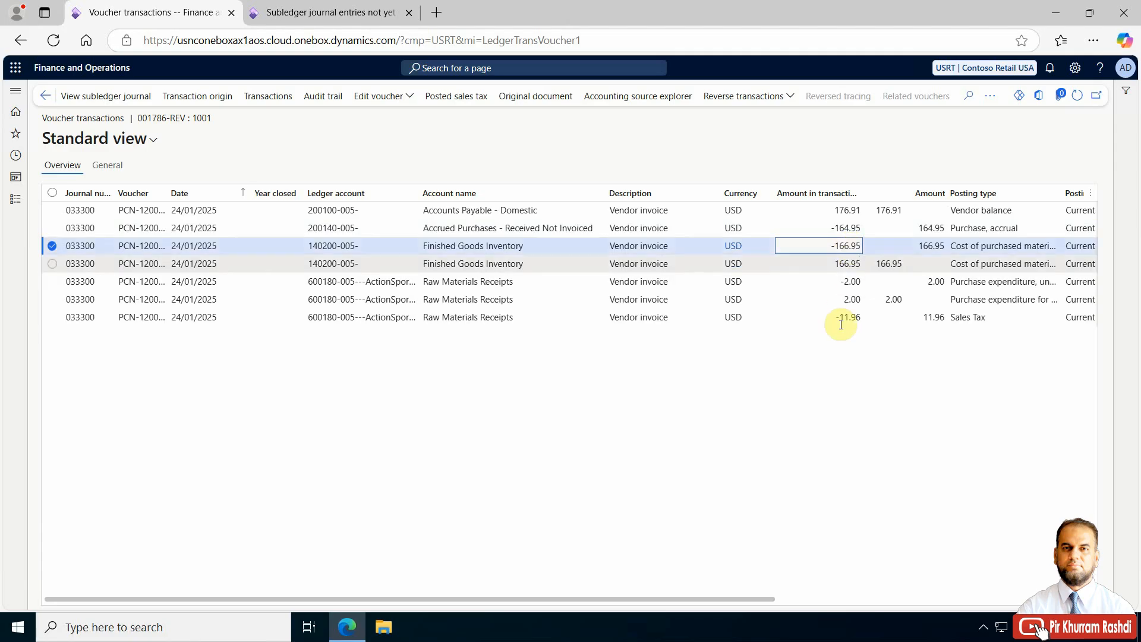
left_click(45, 97)
Step: Preview the reversal invoice's printed document, check its credit note heading and line details, and return to the invoice journal
left_click(92, 221)
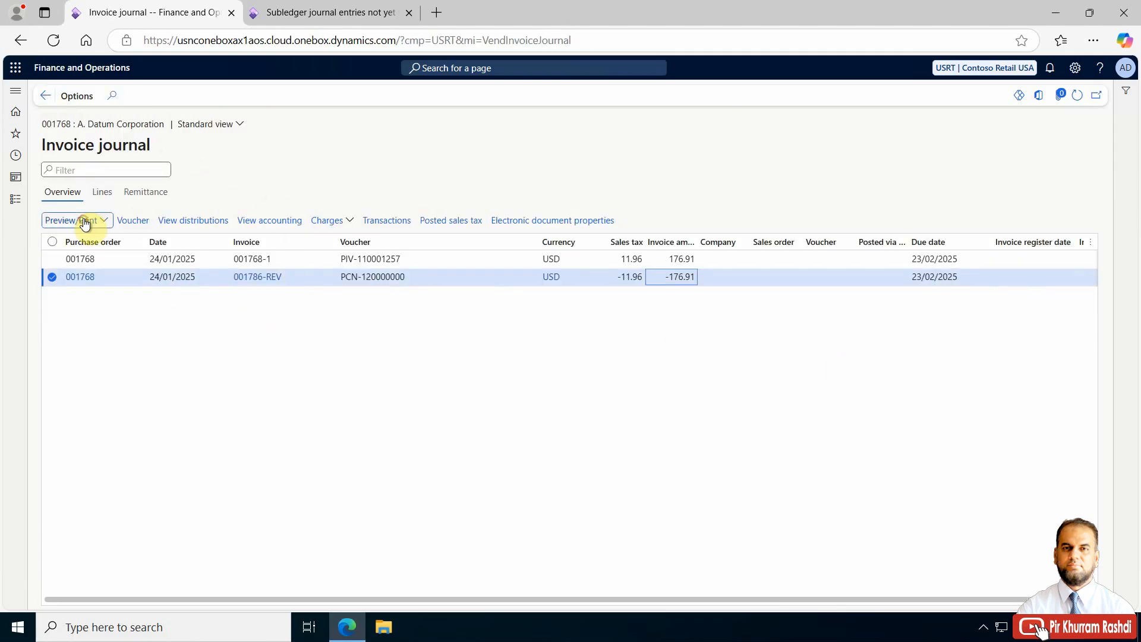
left_click(83, 257)
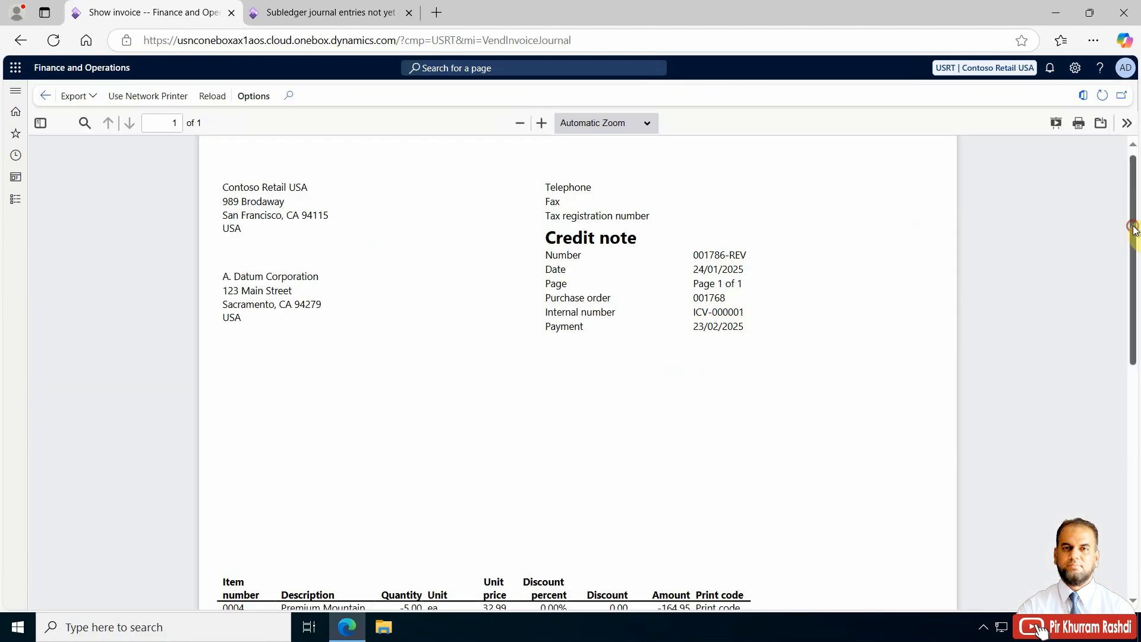
left_click_drag(1135, 235, 1134, 248)
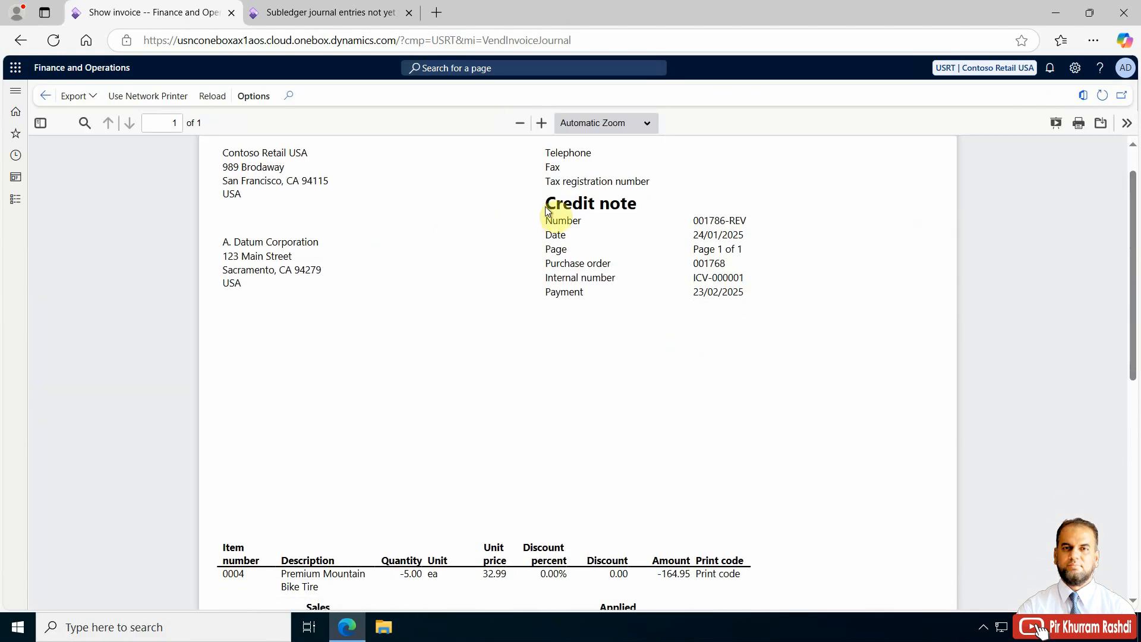
left_click_drag(543, 207, 663, 205)
left_click(663, 205)
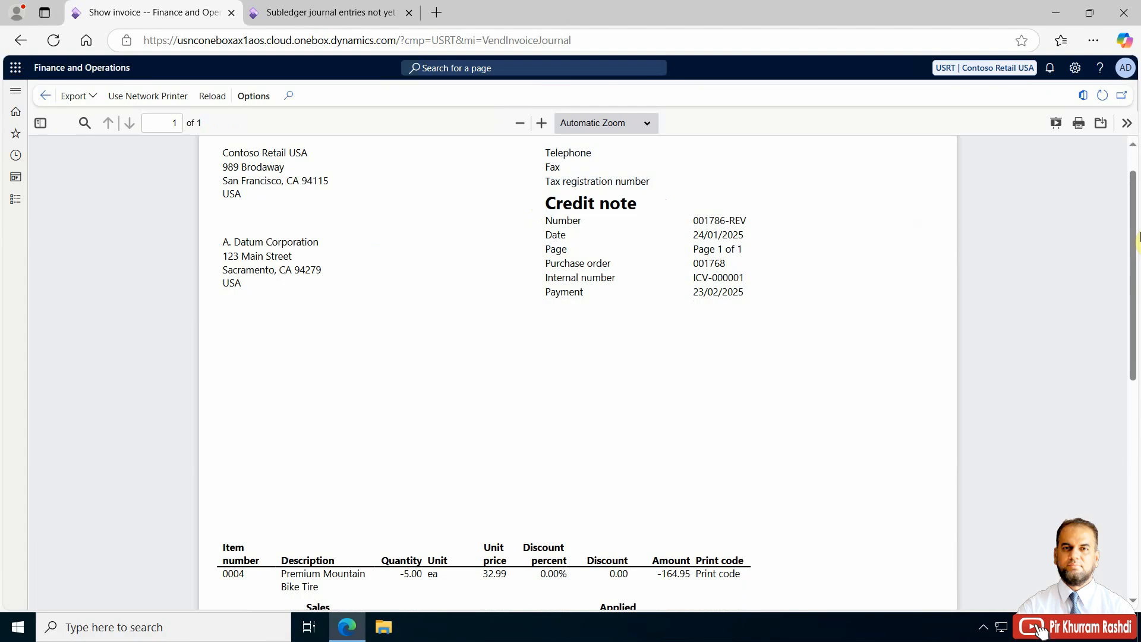
left_click_drag(1134, 250, 1129, 165)
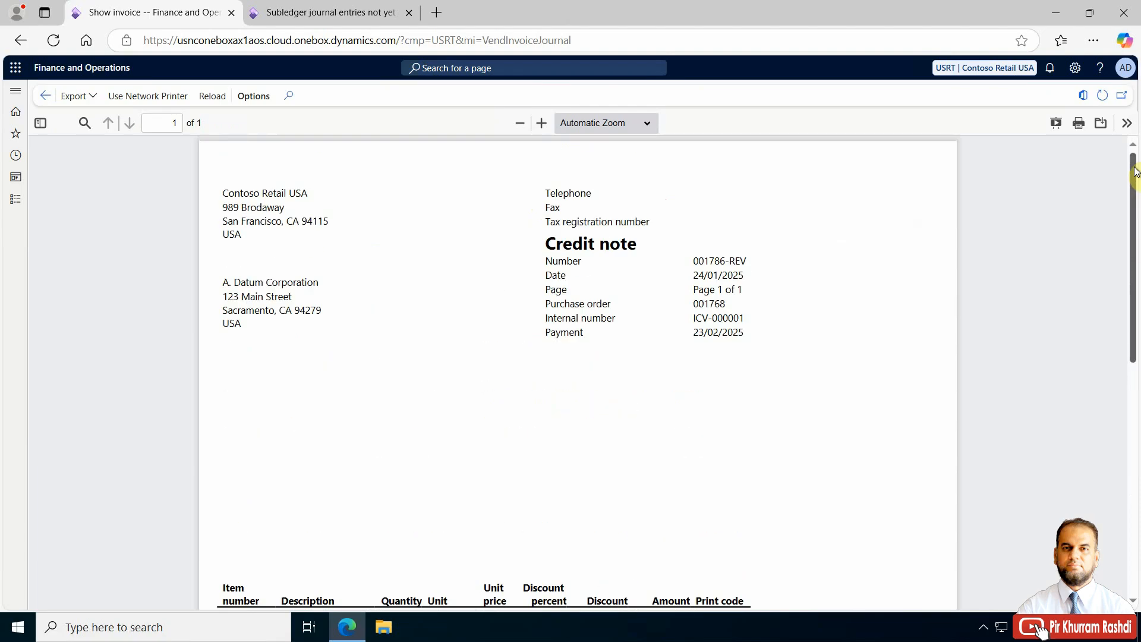
left_click(45, 95)
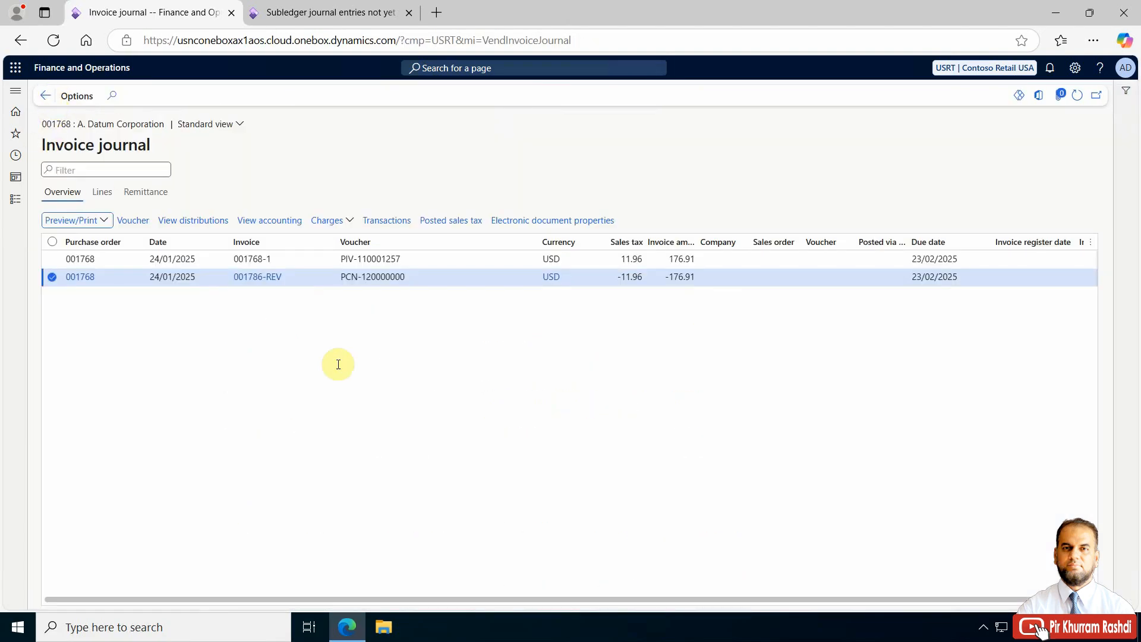